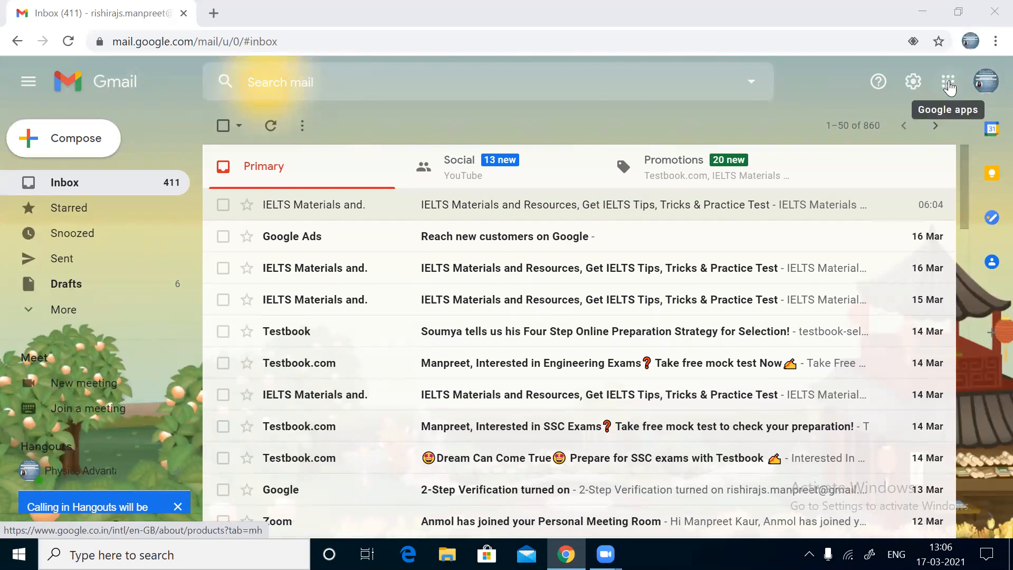
Step: Launch Google Docs in a new tab from Gmail's Google apps launcher
left_click(948, 84)
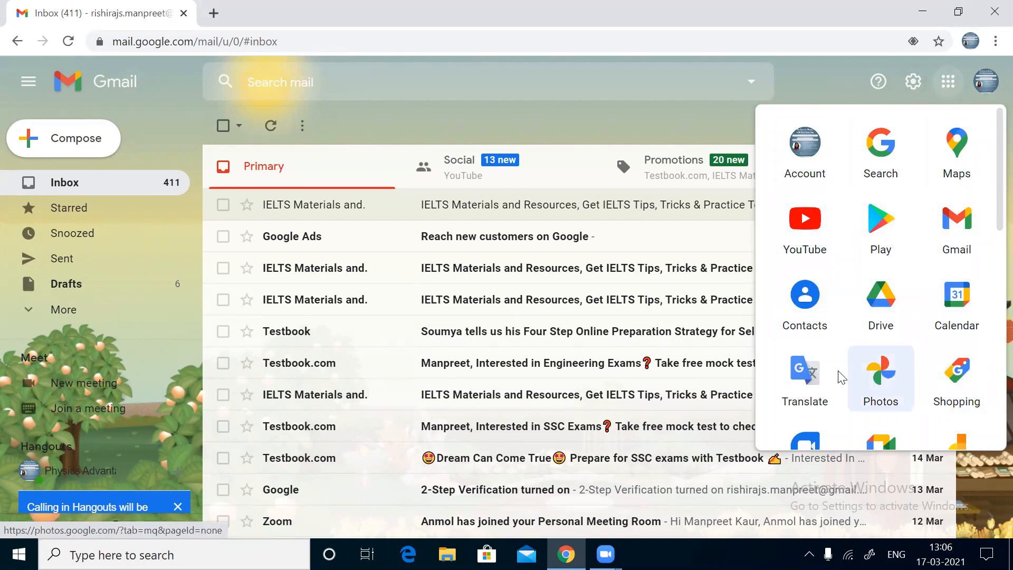
scroll(813, 379, "down", 5)
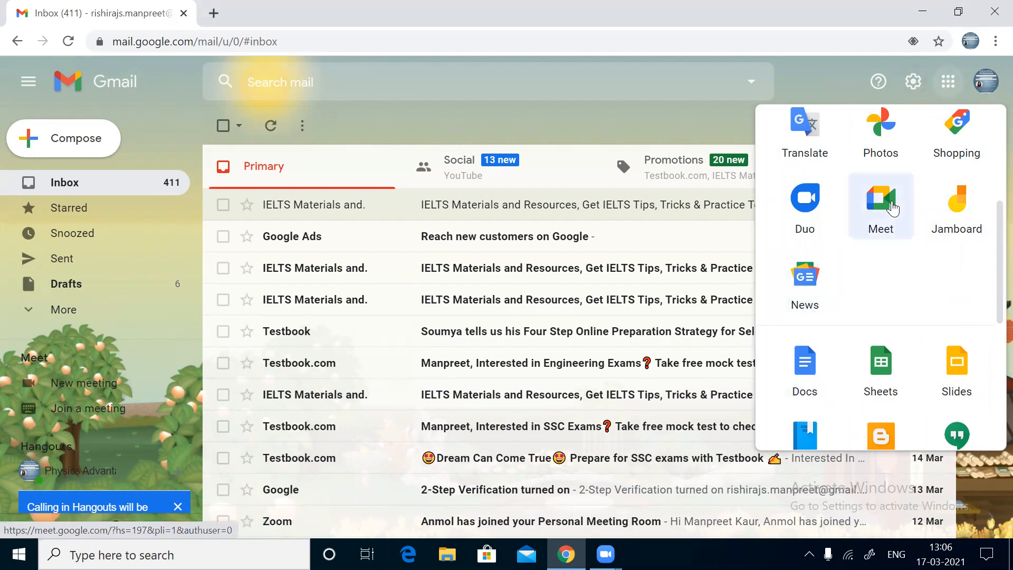
scroll(901, 285, "down", 3)
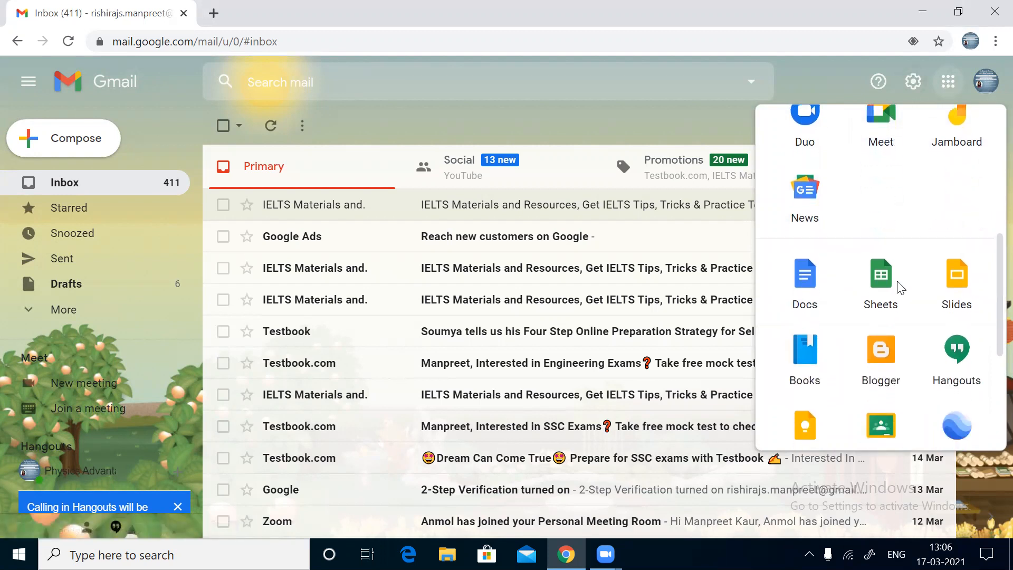
scroll(900, 288, "up", 1)
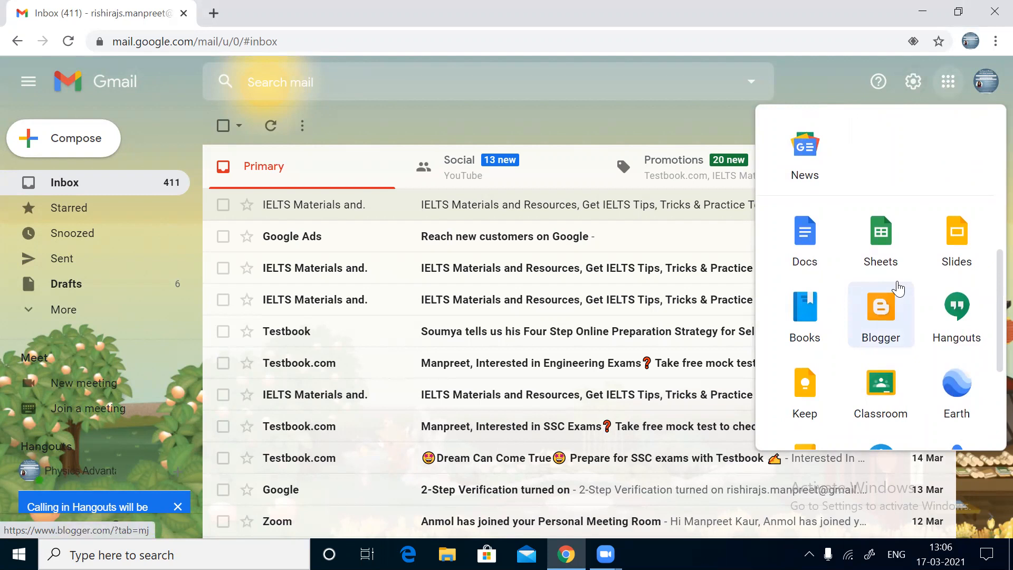
scroll(899, 288, "down", 2)
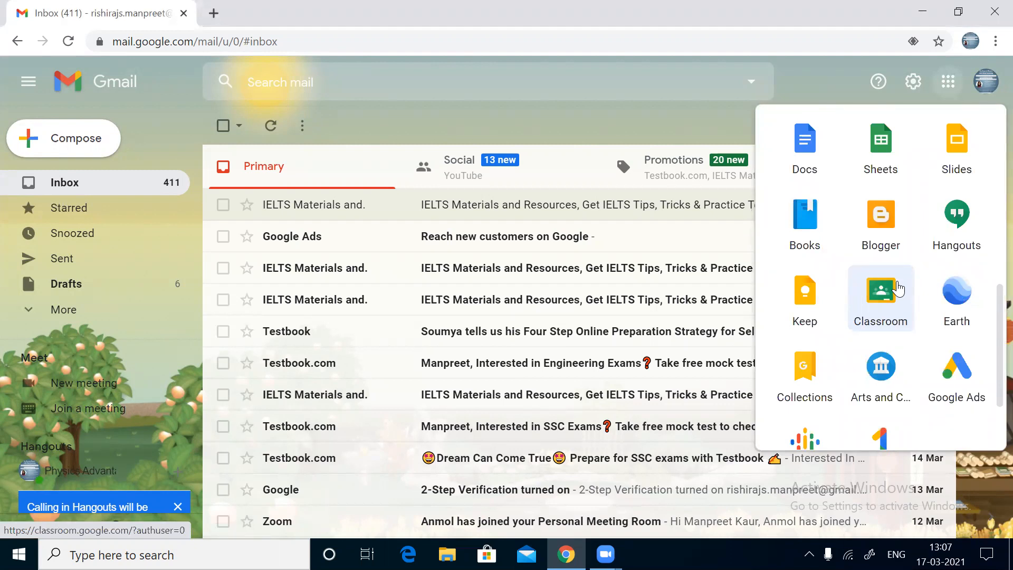
scroll(899, 289, "down", 2)
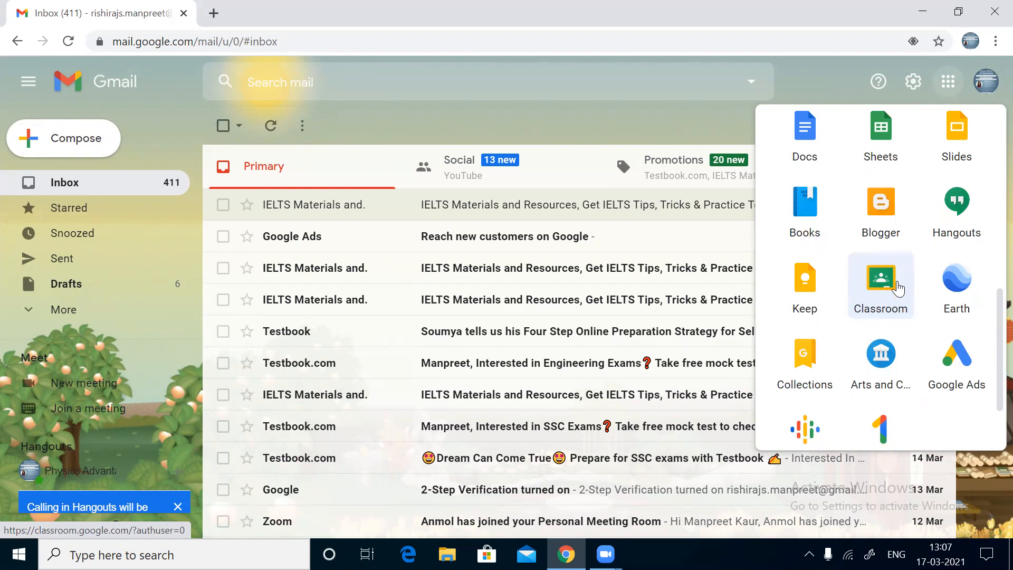
scroll(899, 288, "up", 2)
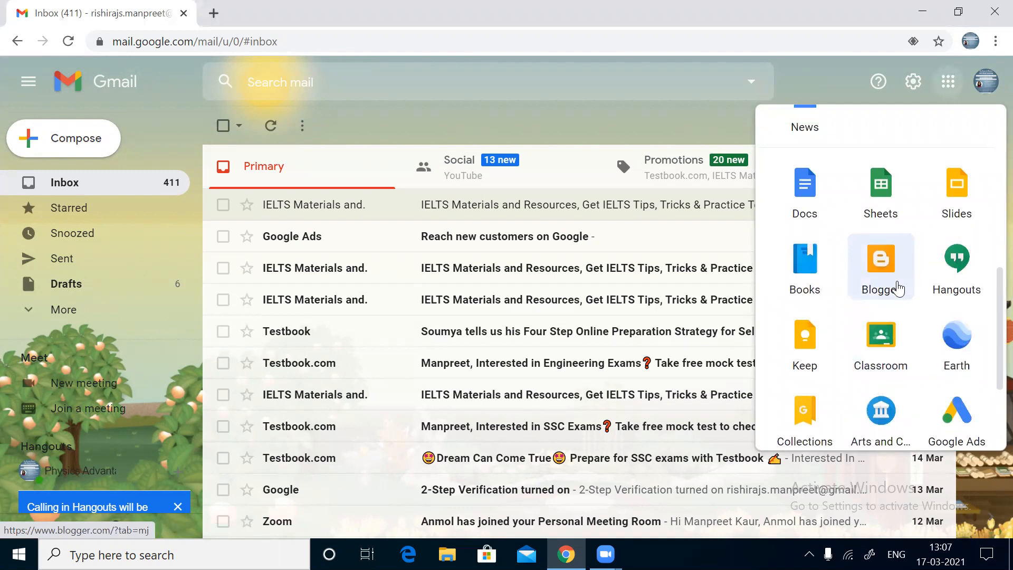
left_click(818, 215)
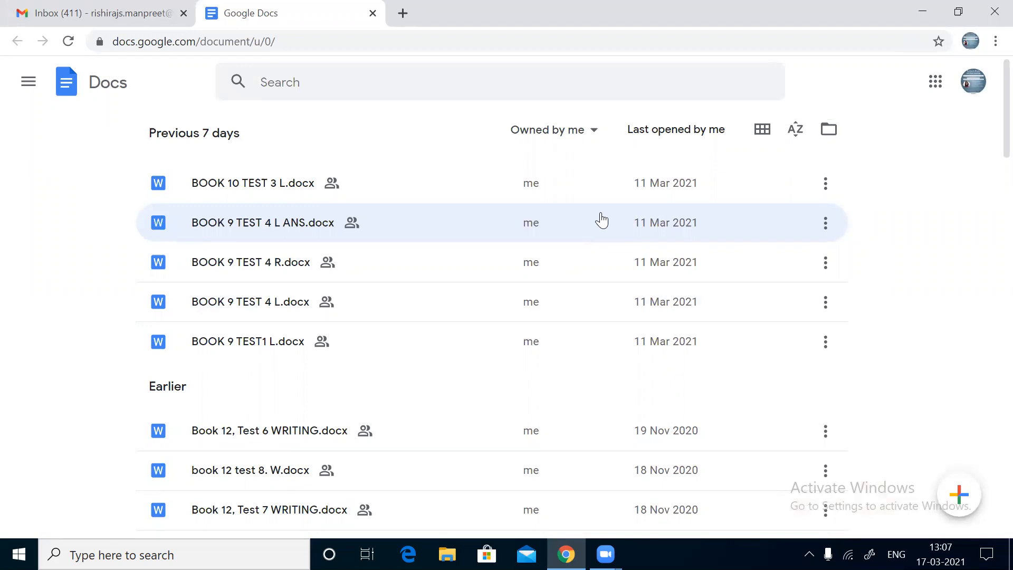
Step: Scroll through the recent documents listed on the Google Docs home page
scroll(601, 220, "down", 1)
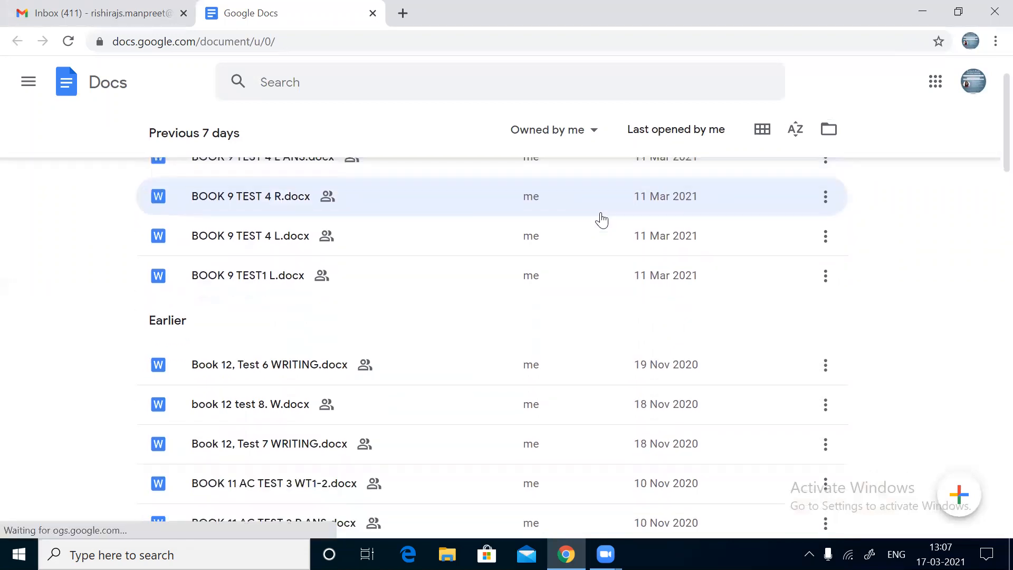
scroll(601, 220, "down", 1)
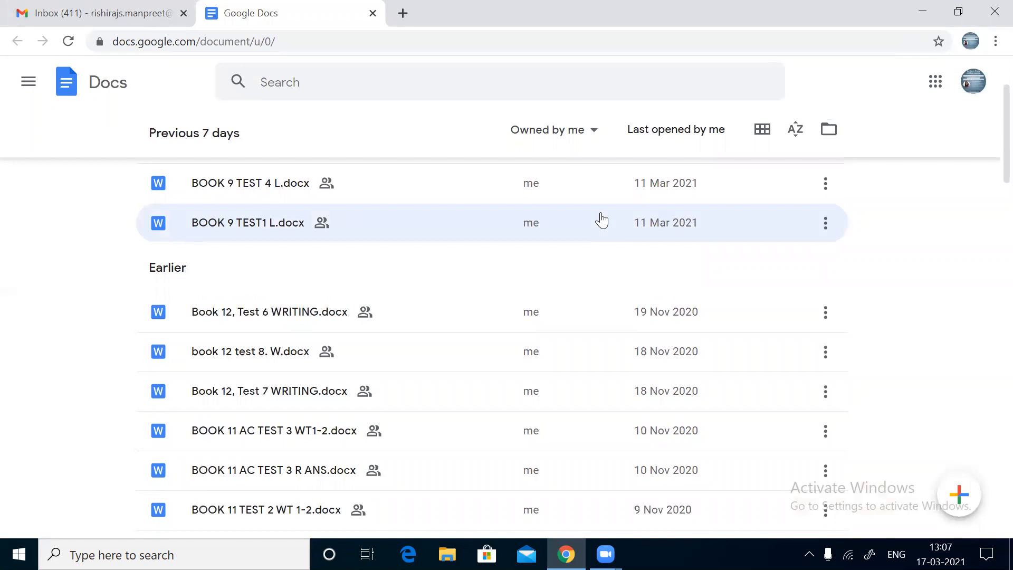
scroll(601, 220, "down", 6)
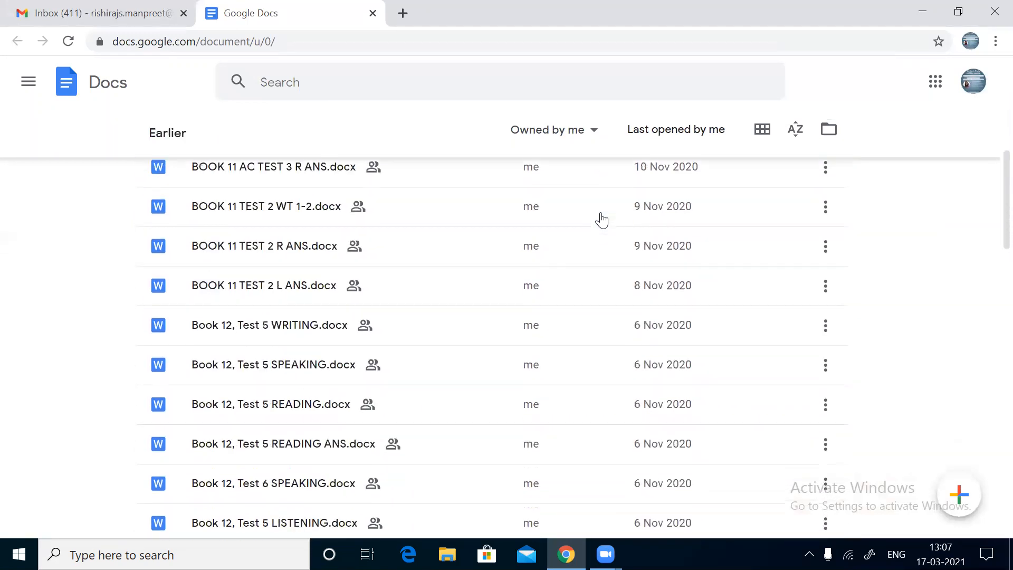
scroll(602, 220, "down", 2)
scroll(601, 220, "up", 10)
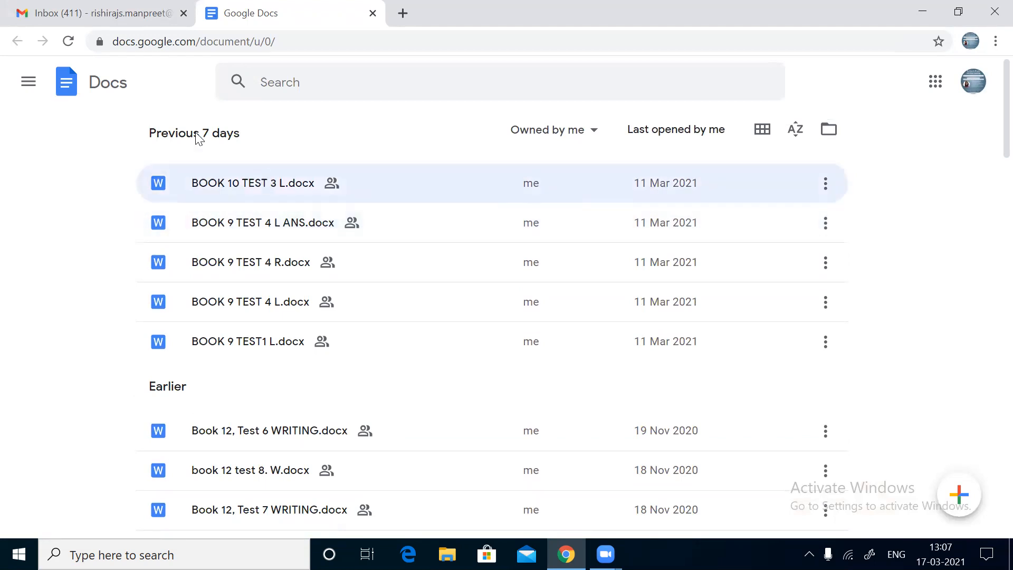
Step: Open the Docs main menu drawer listing Docs, Sheets, Slides and Forms
left_click(29, 83)
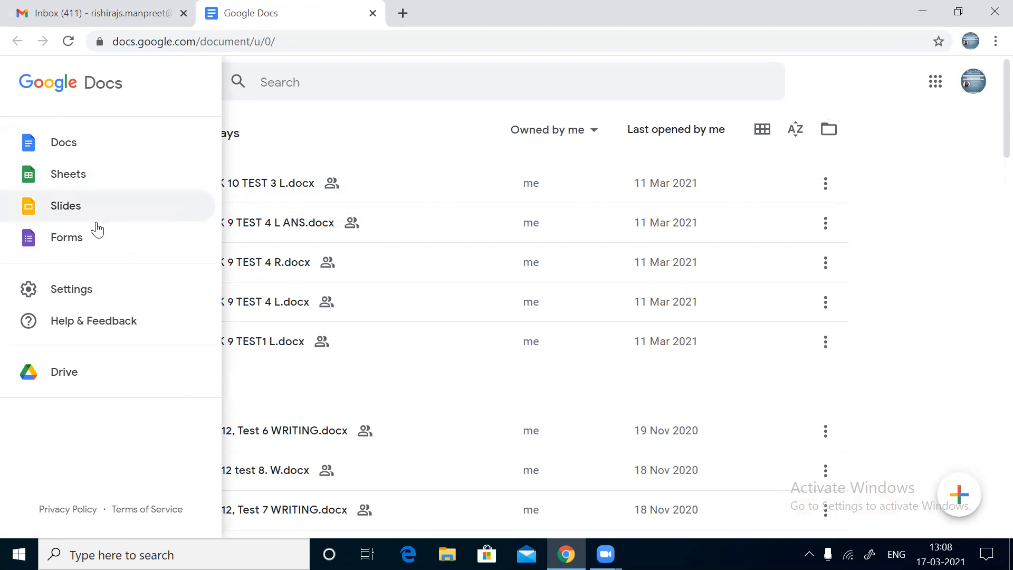
Step: Switch to Google Forms home and browse the existing forms like Current Affairs
left_click(66, 238)
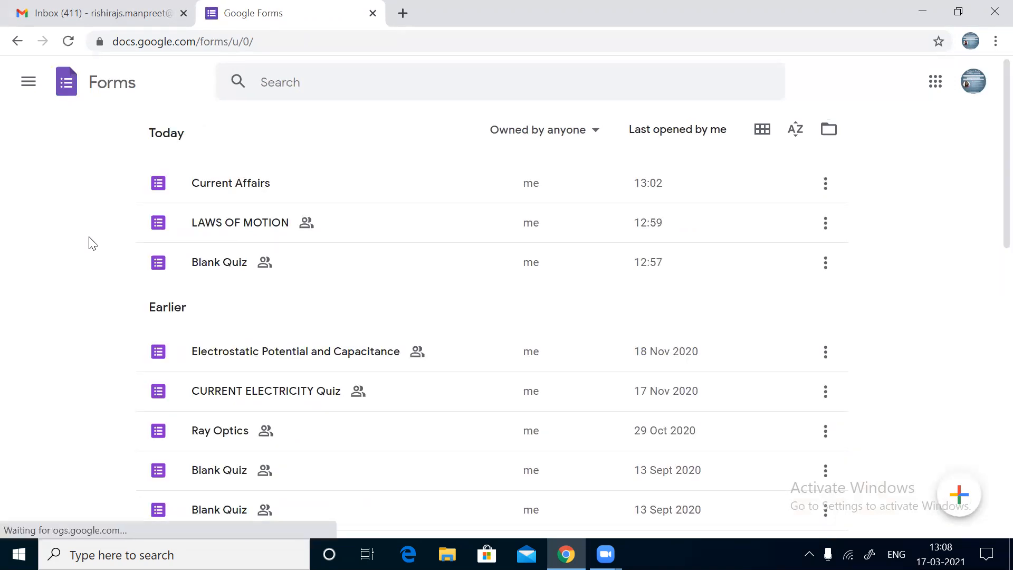
scroll(177, 285, "down", 8)
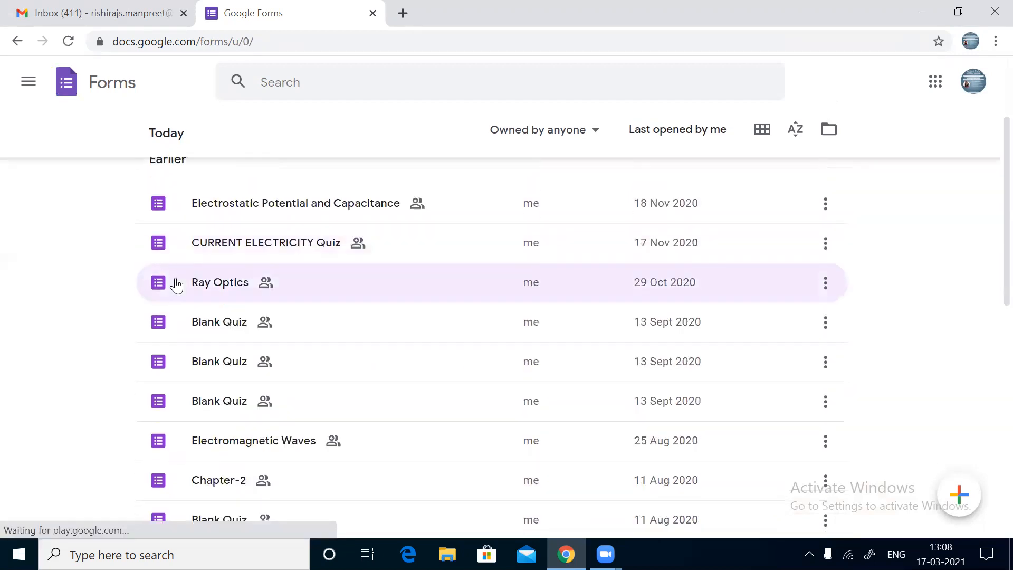
scroll(176, 285, "down", 4)
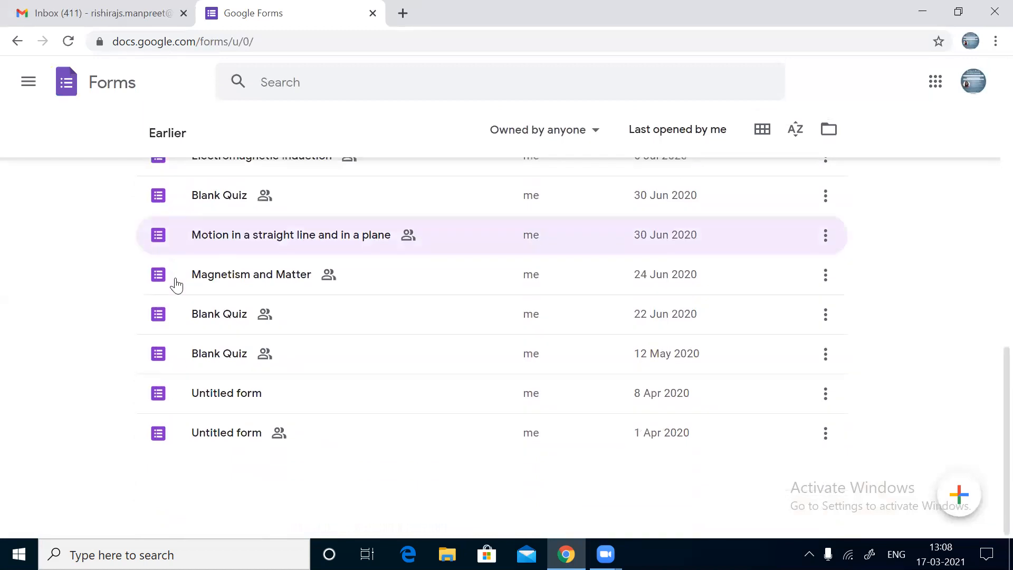
scroll(176, 284, "up", 3)
scroll(176, 285, "up", 10)
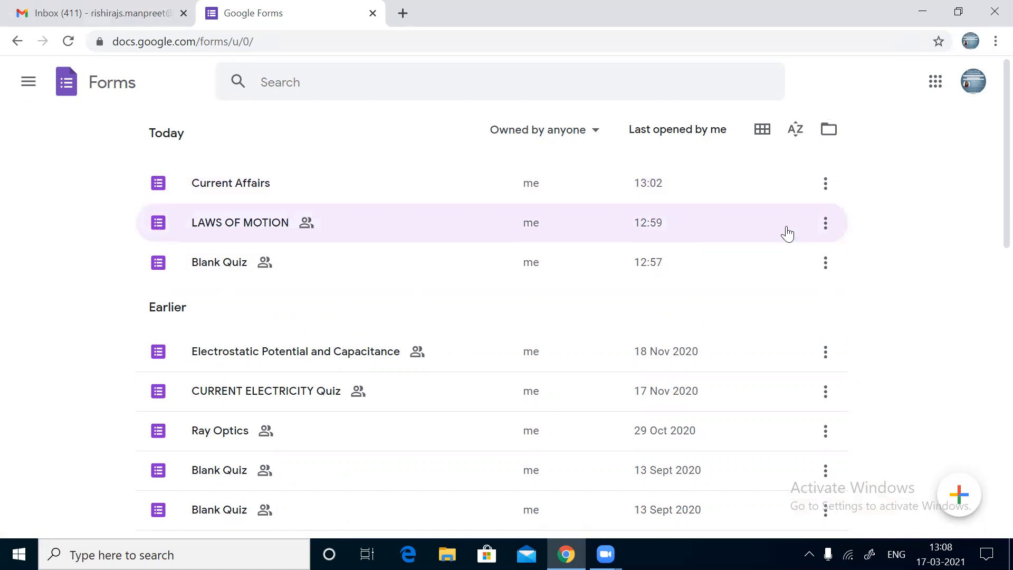
mouse_move(959, 494)
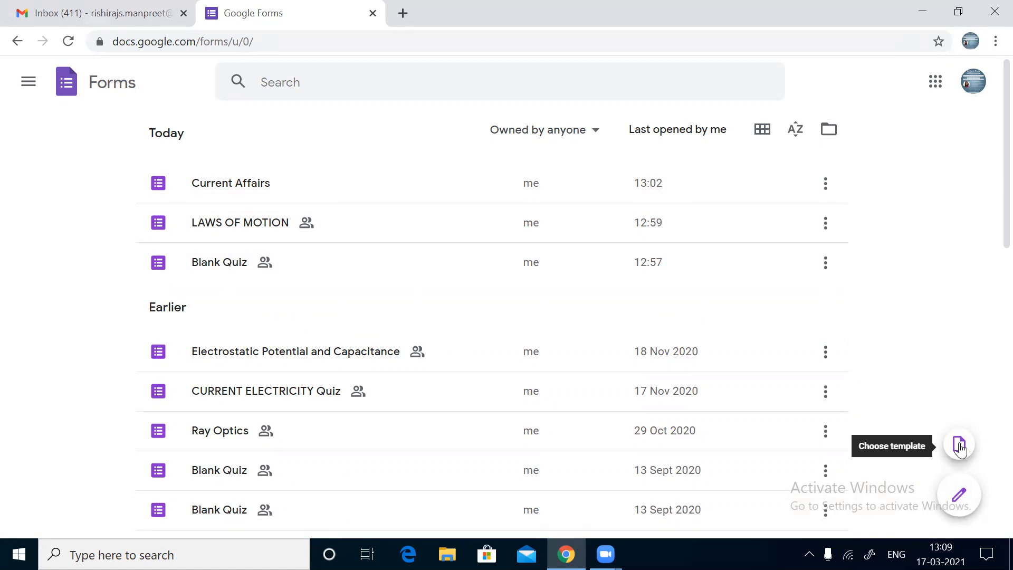
Step: Create a new blank form titled 'Mechanical properties of Fluids'
left_click(958, 508)
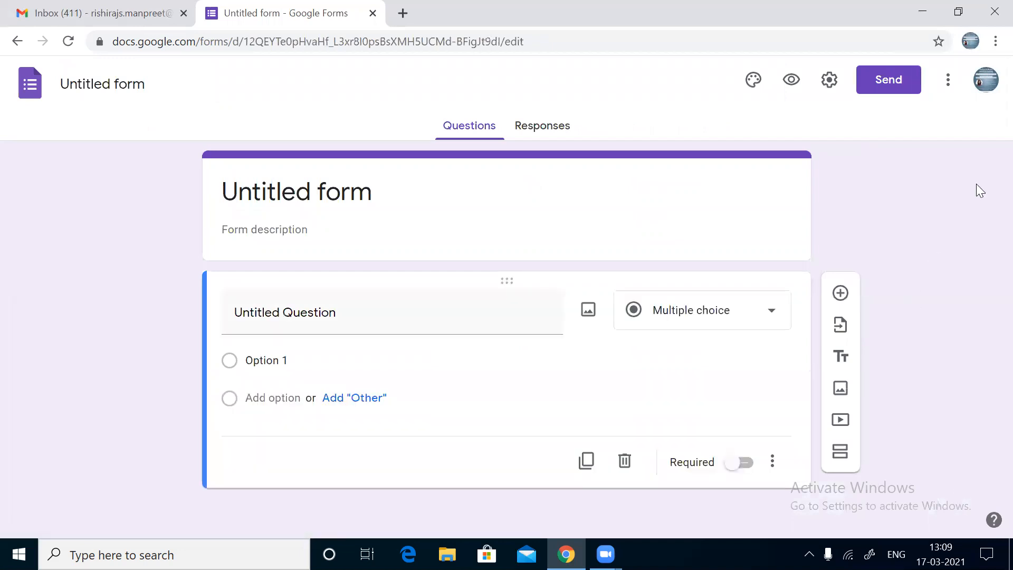
left_click(458, 188)
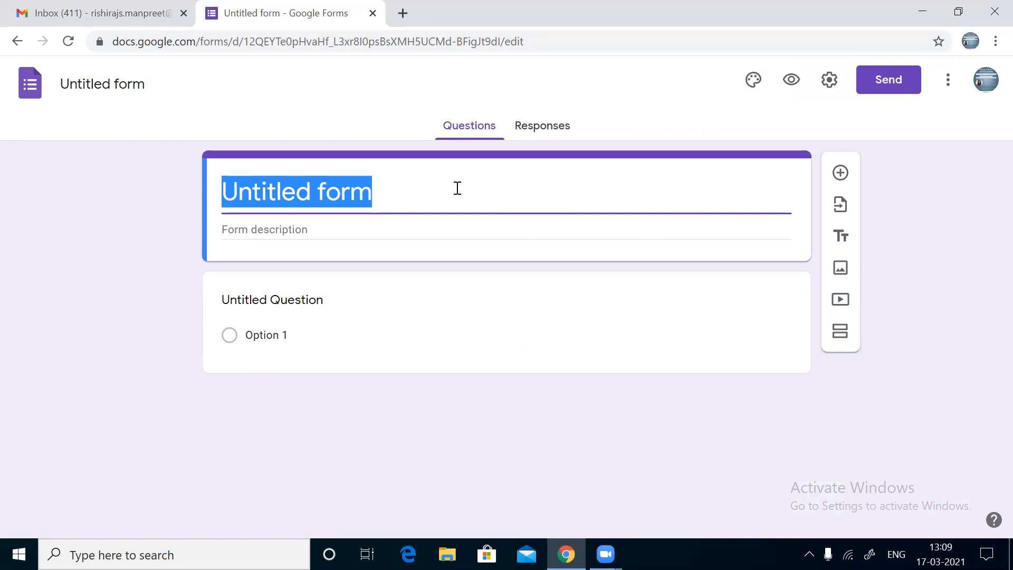
type("M")
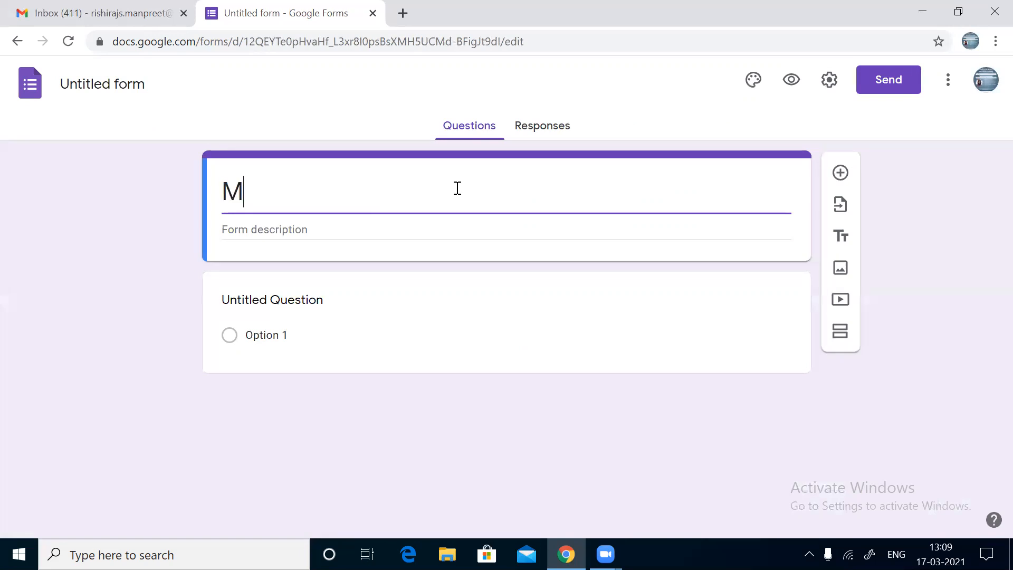
type("ecj")
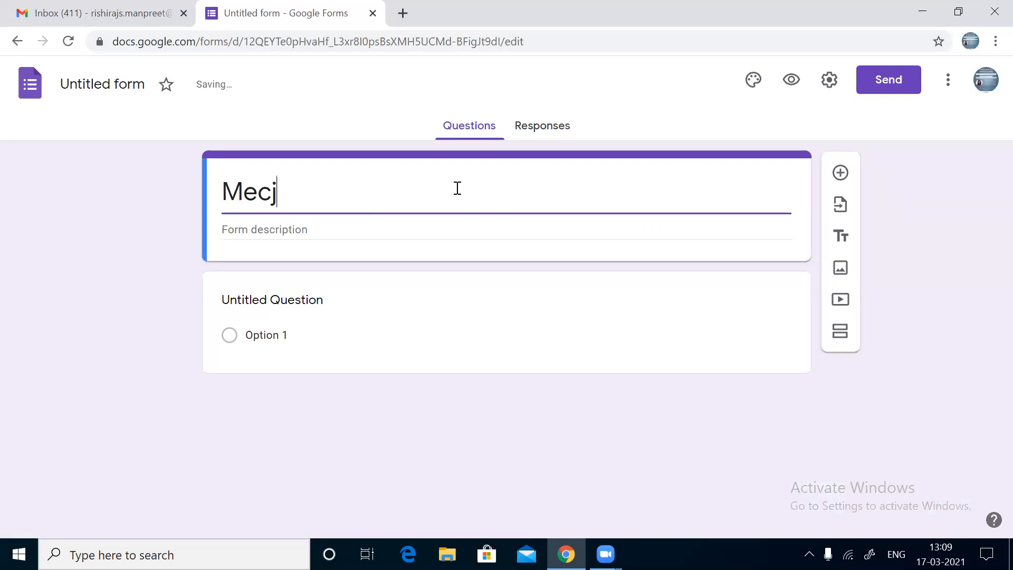
key("BackSpace")
type("hanic")
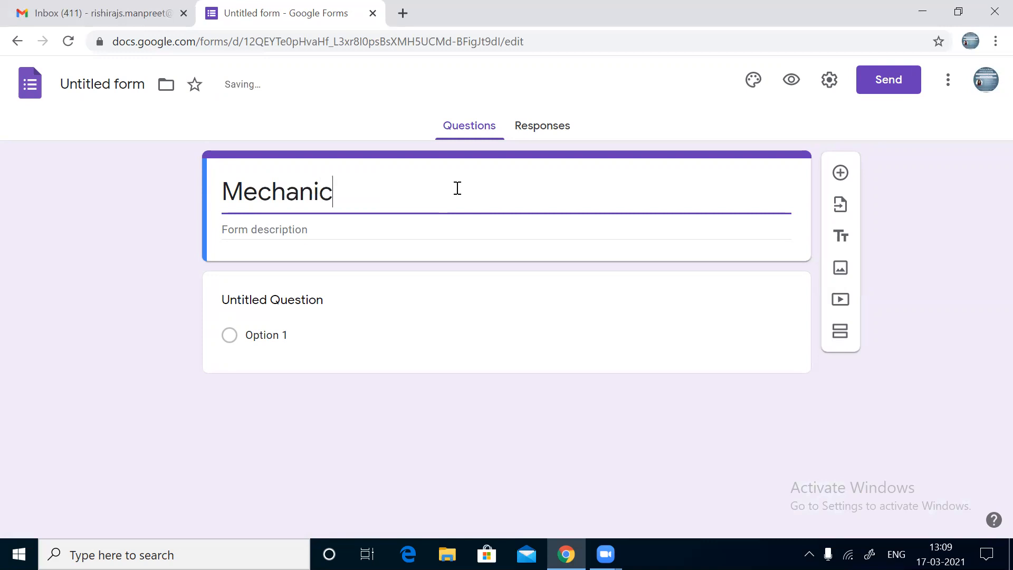
type("al prop")
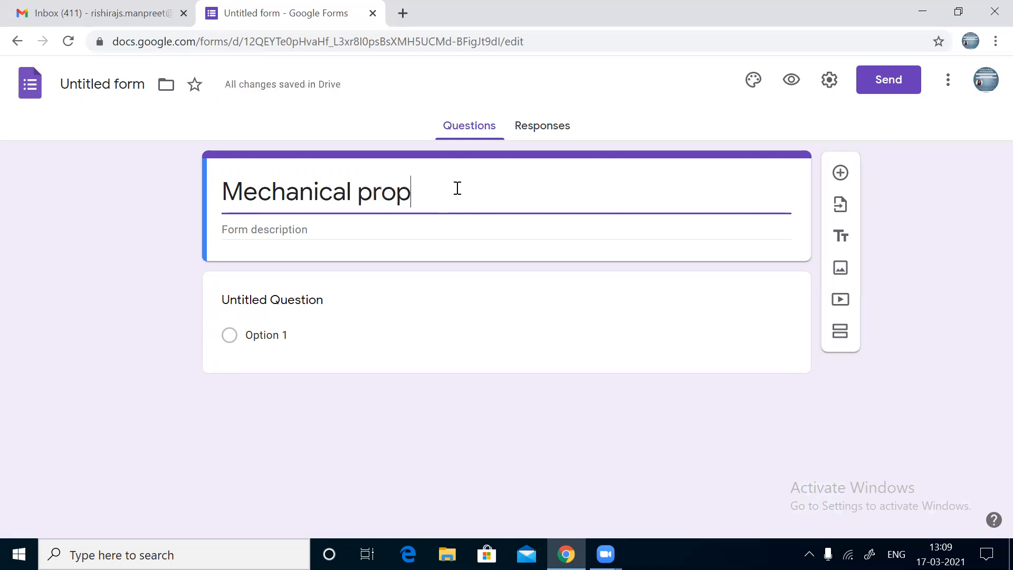
type("erties of ")
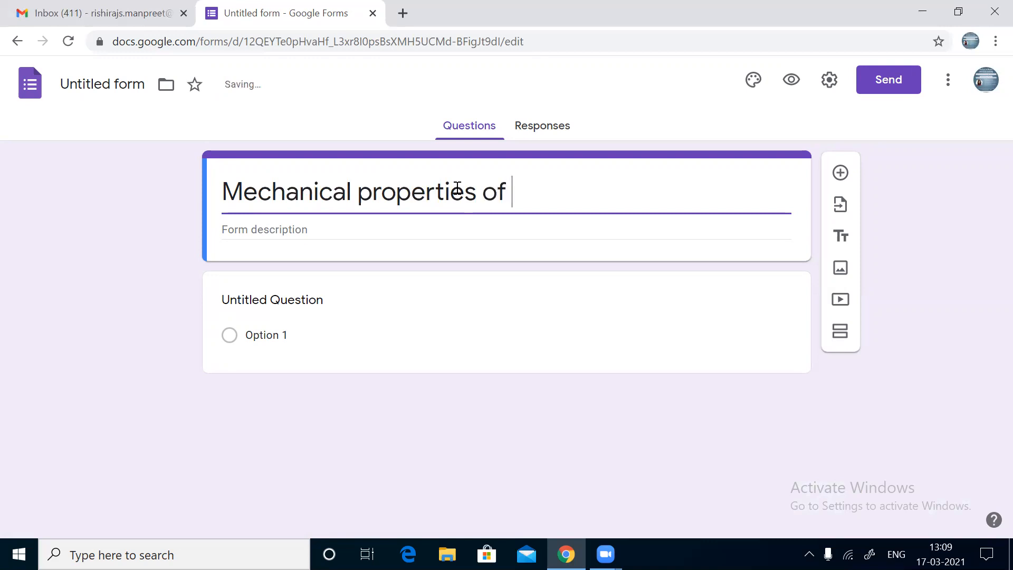
type("Fluids")
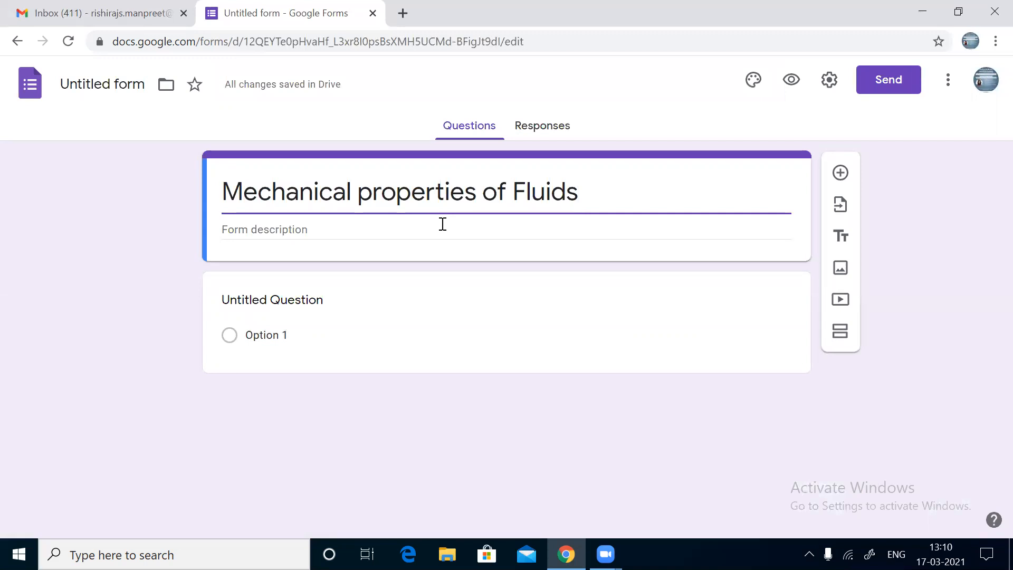
Step: Rename the form file to 'Mechanical properties of Fluids' to match its title
left_click(409, 304)
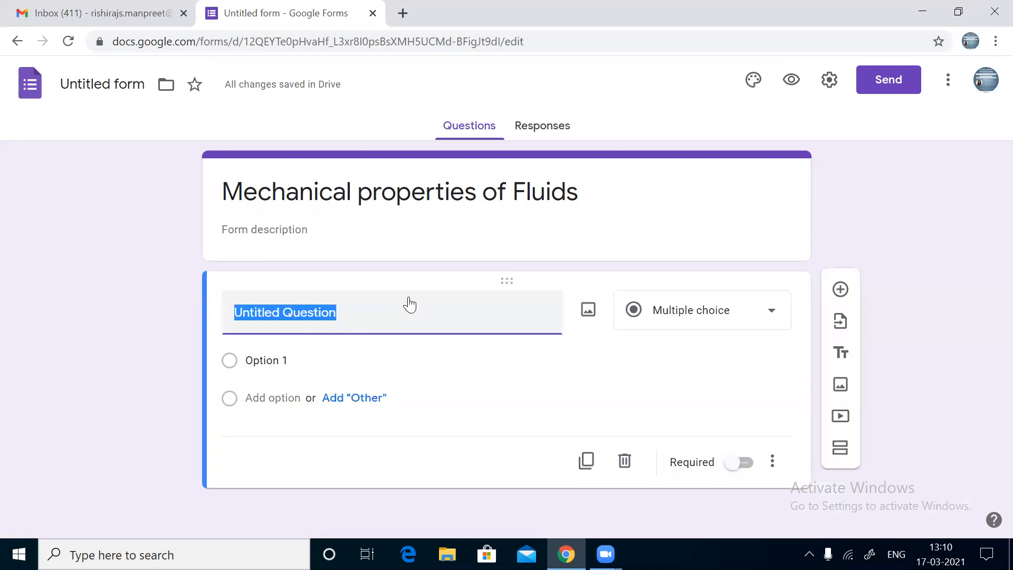
triple_click(400, 193)
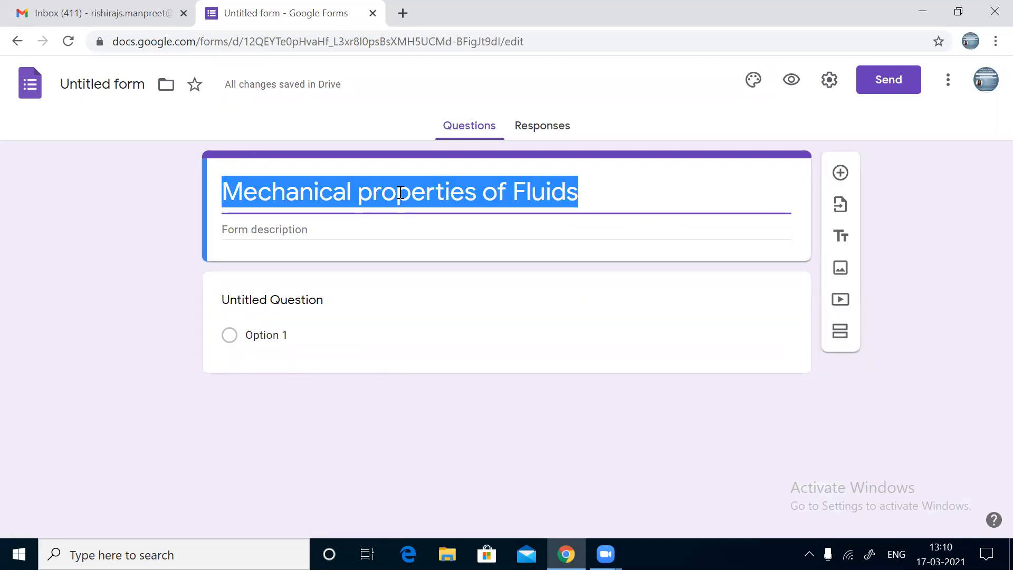
left_click(119, 88)
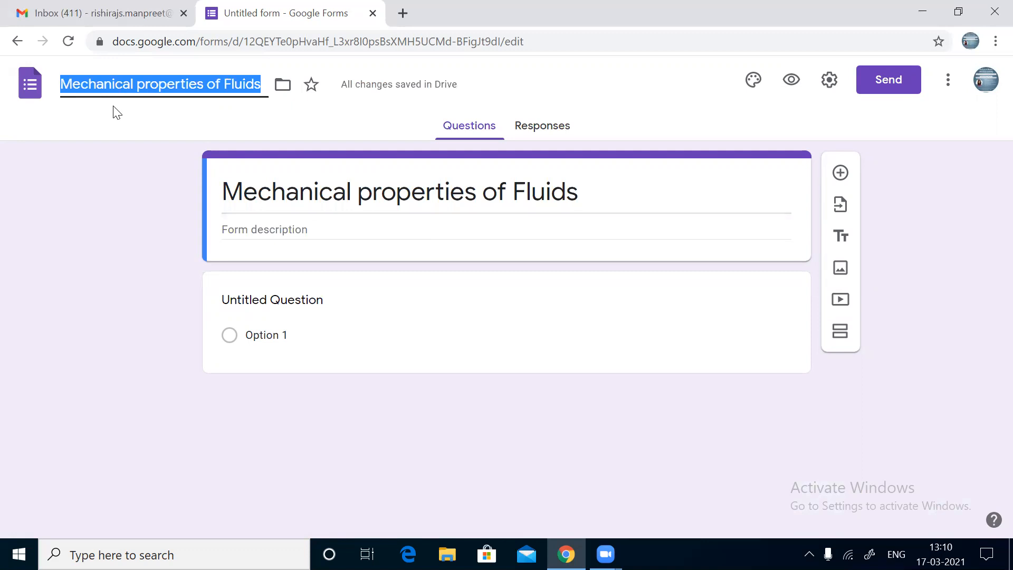
left_click(111, 129)
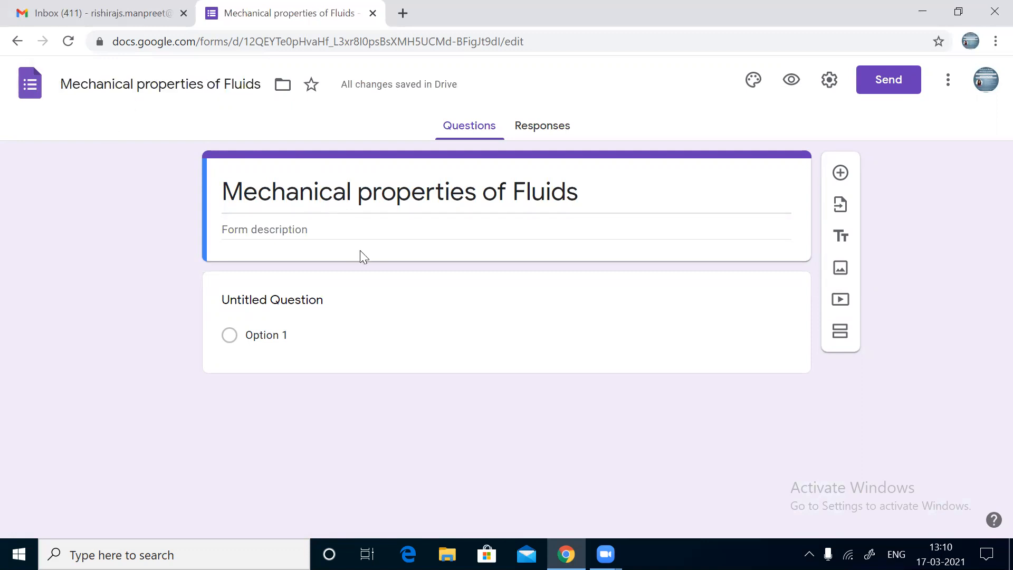
Step: Write the first question 'Pascal is a unit of' with choices Force and Trust
left_click(298, 300)
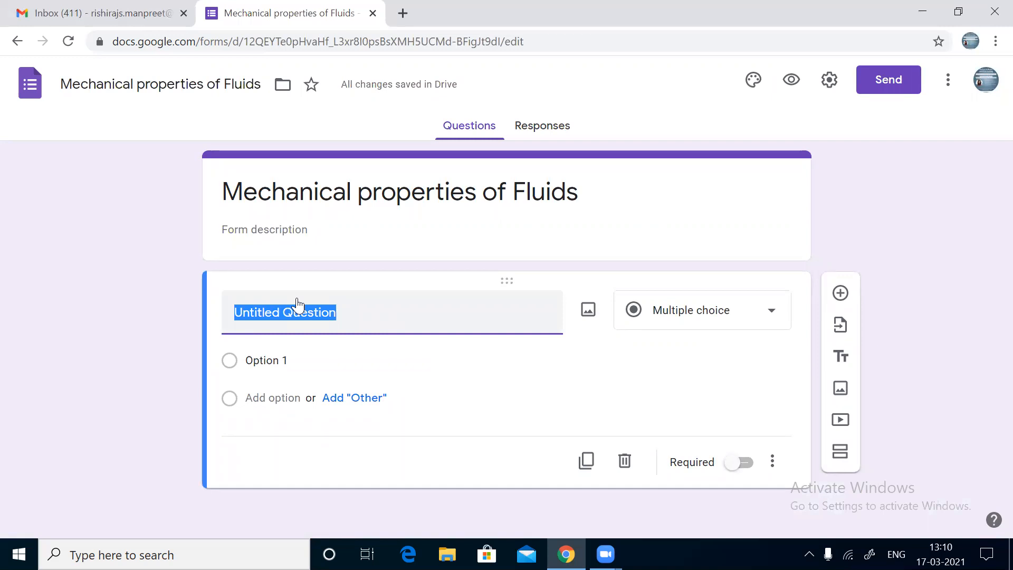
type("Pascal")
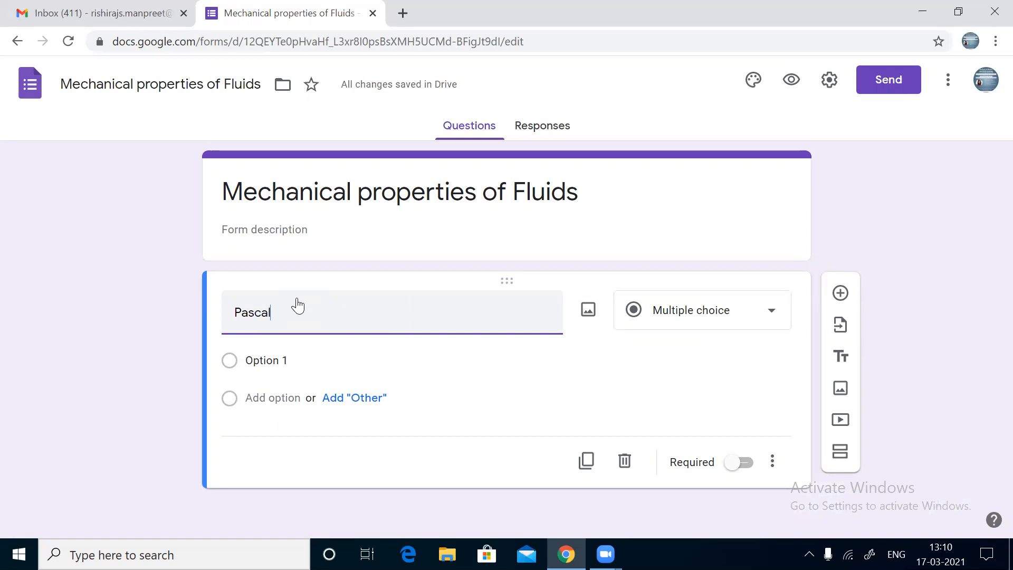
type(" is a unit of")
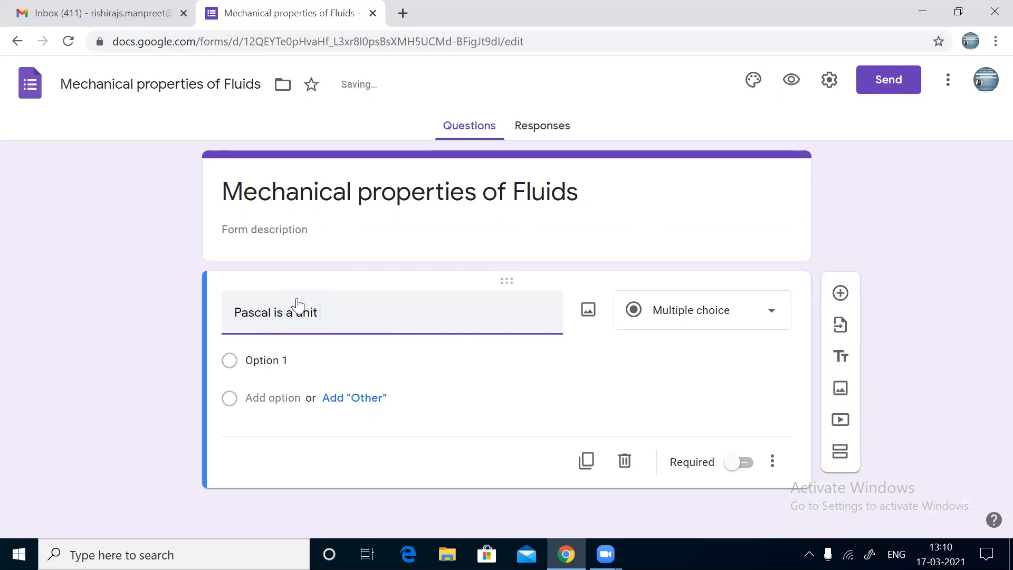
left_click(269, 362)
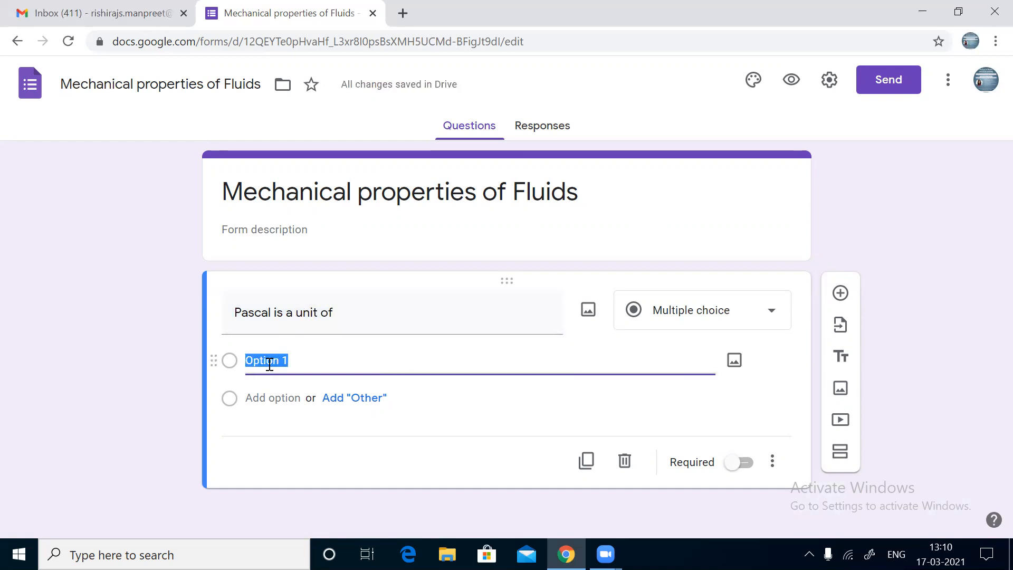
type("Force")
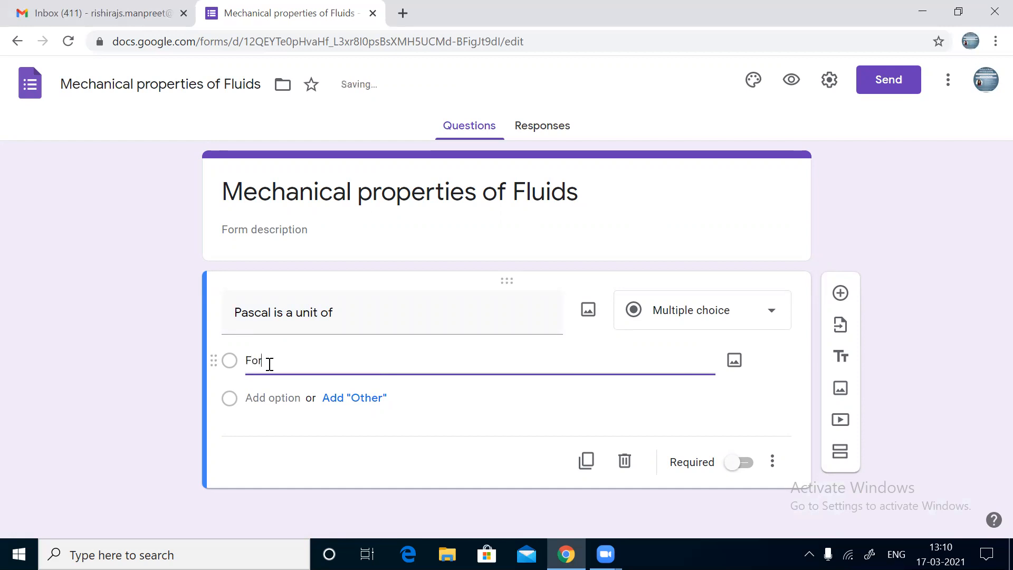
left_click(270, 397)
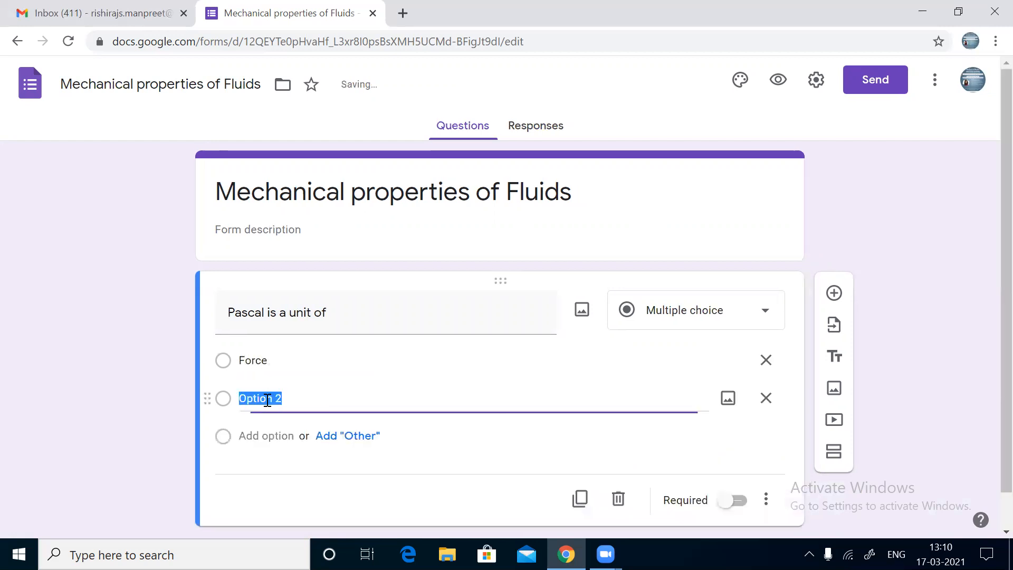
type("Trust")
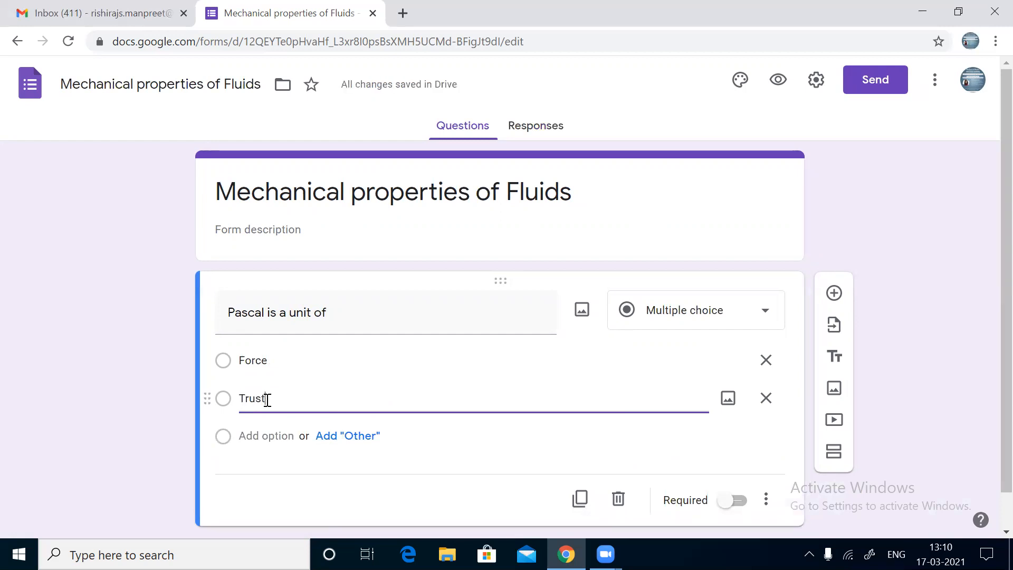
Step: Add the choices Pressure and Weight, correcting the 'Ressure' typo
left_click(257, 435)
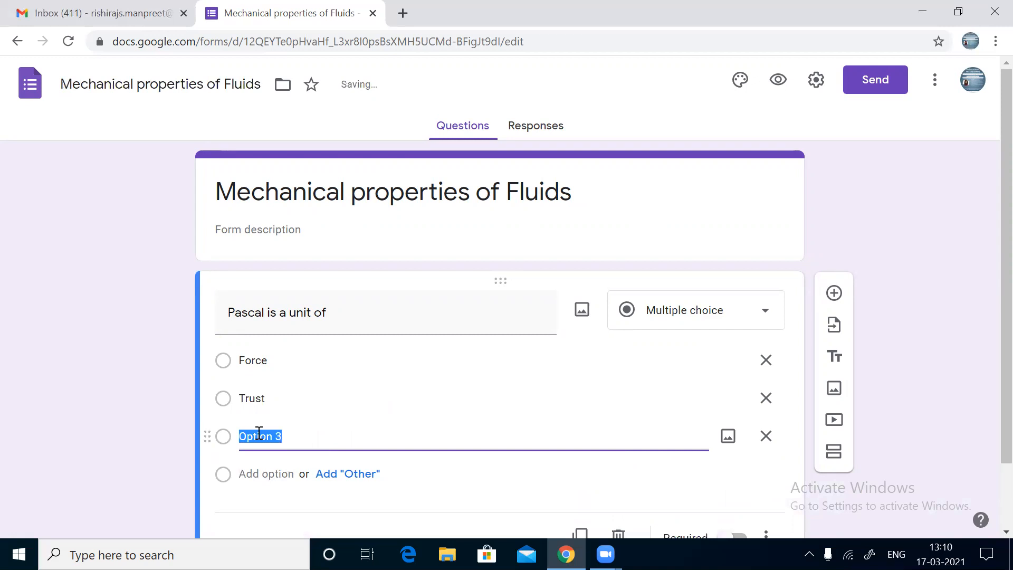
type("Ress")
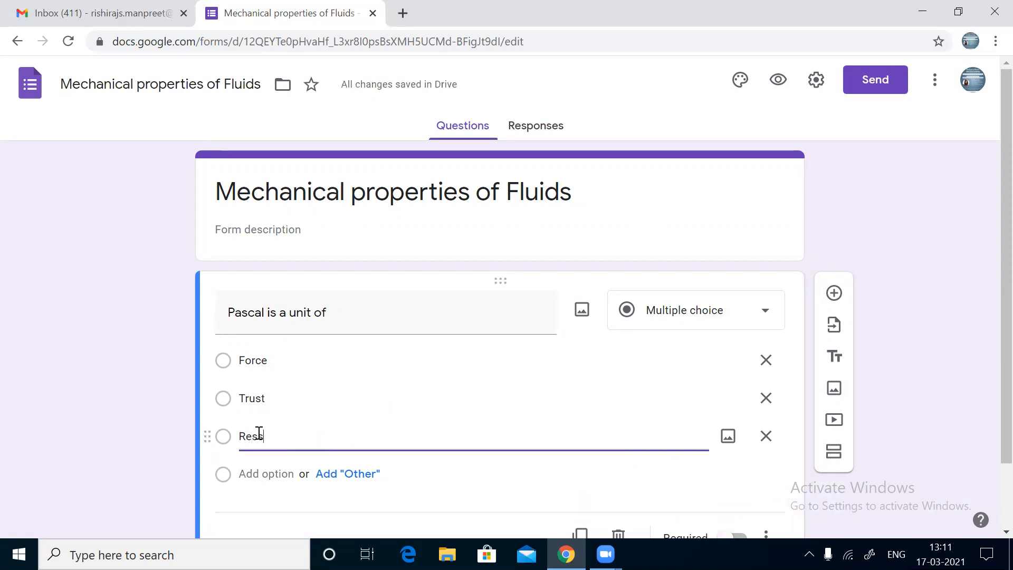
type("ure")
left_click(254, 471)
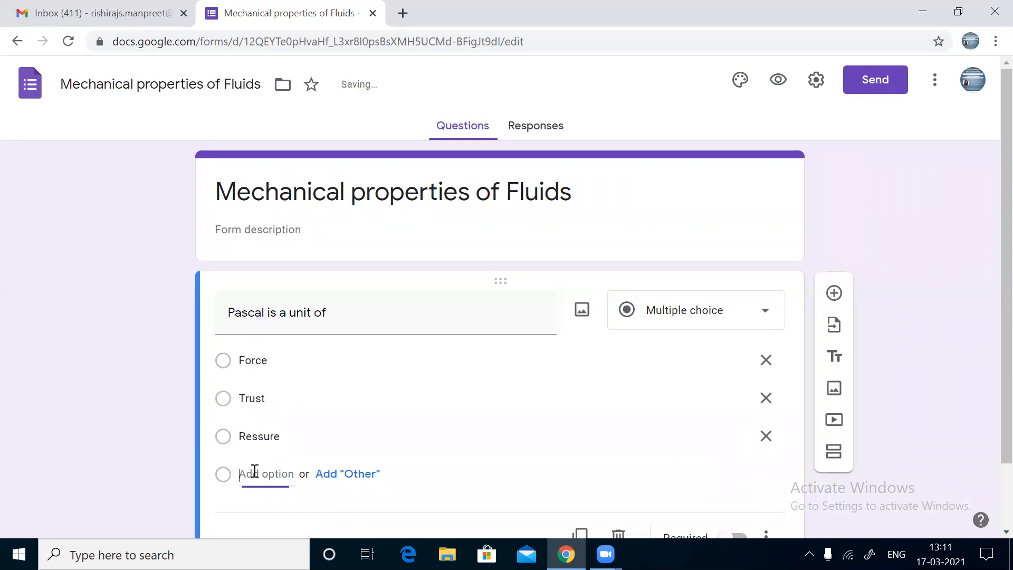
double_click(256, 436)
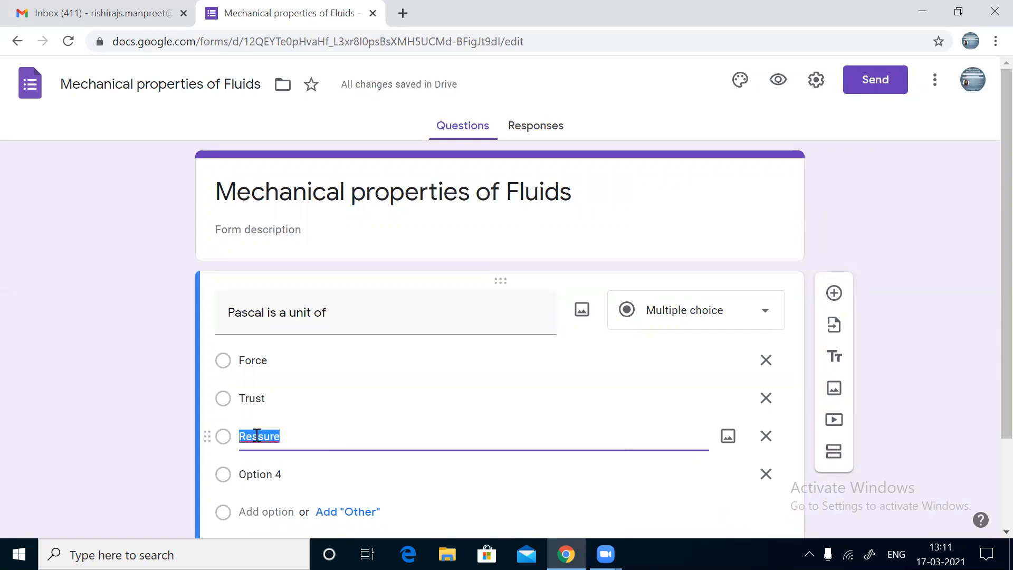
type("Pressure")
left_click(256, 475)
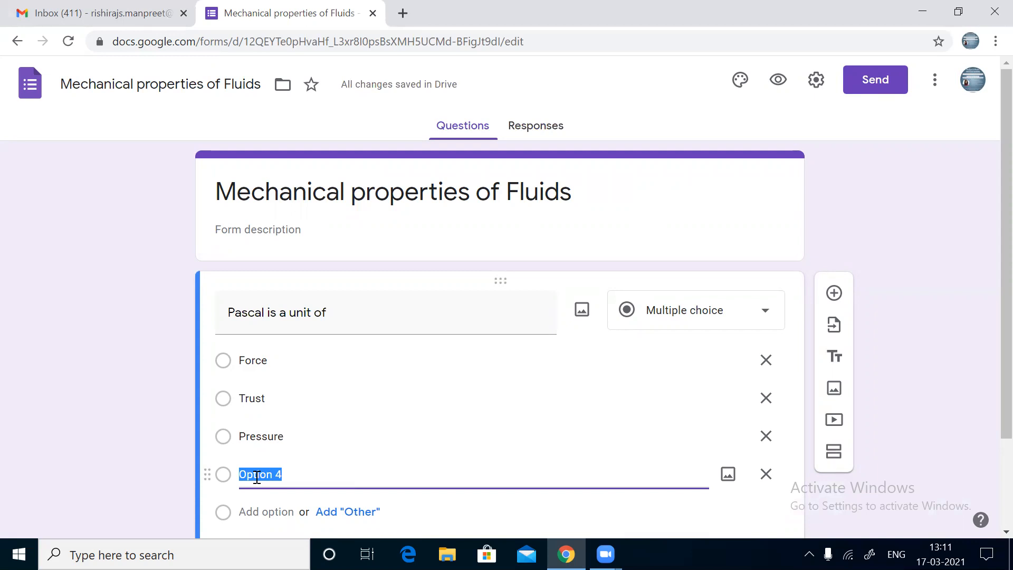
type("We")
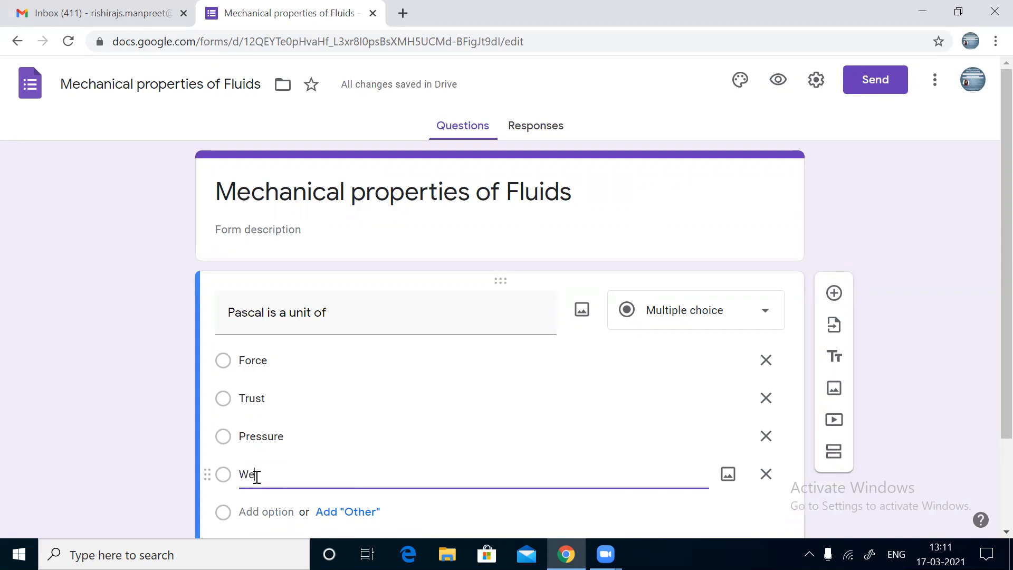
type("ight")
scroll(257, 477, "down", 2)
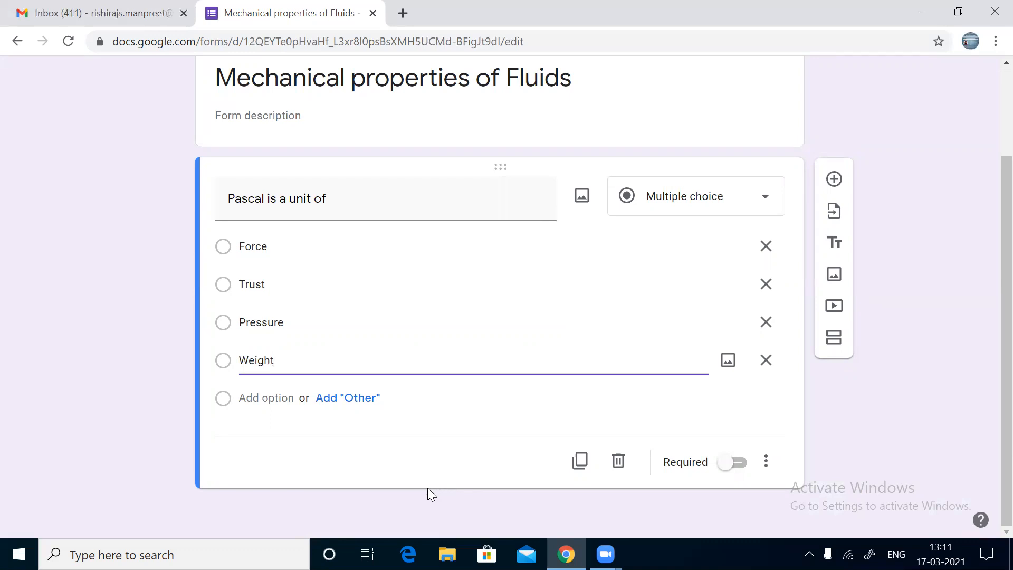
Step: Switch on Required for the 'Pascal is a unit of' question
left_click(738, 463)
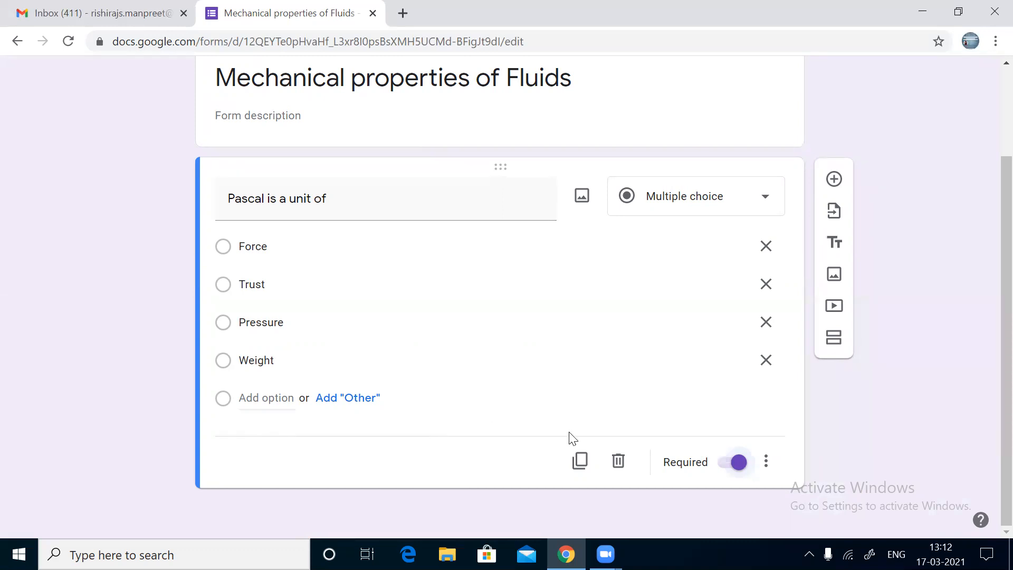
left_click(729, 469)
left_click(741, 465)
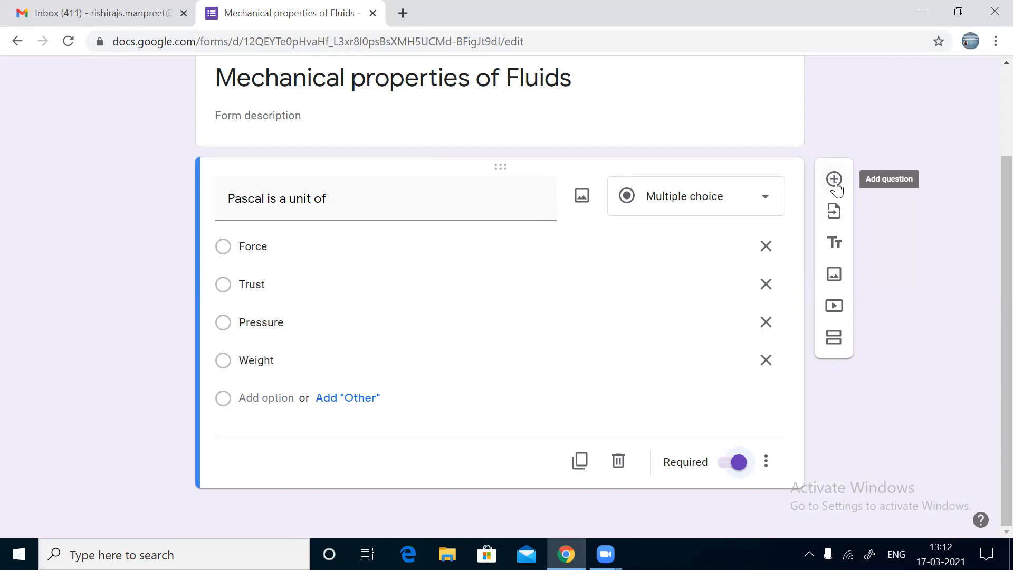
Step: Add a question, delete the empty card, then add a fresh blank question
left_click(834, 180)
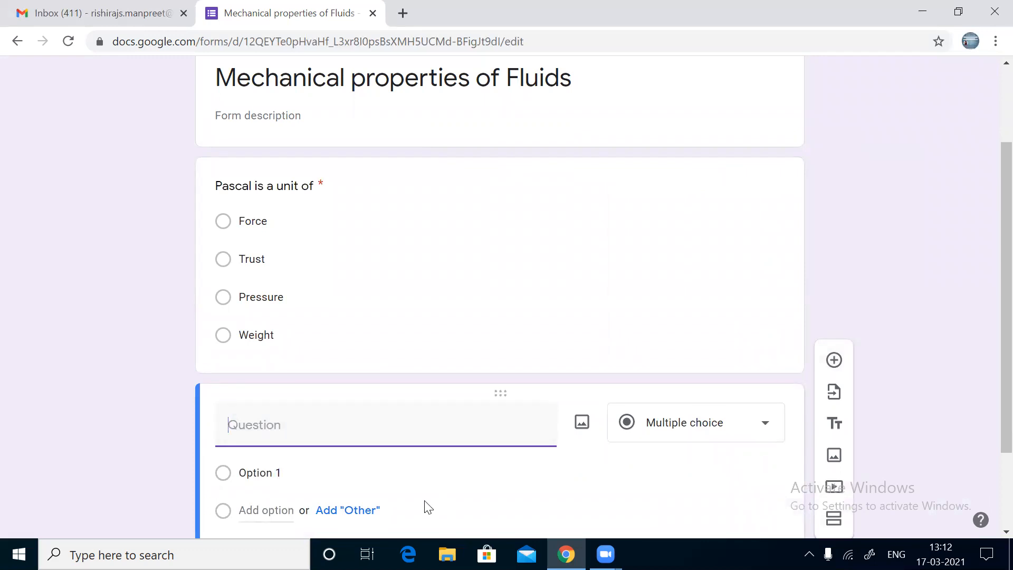
scroll(428, 507, "down", 2)
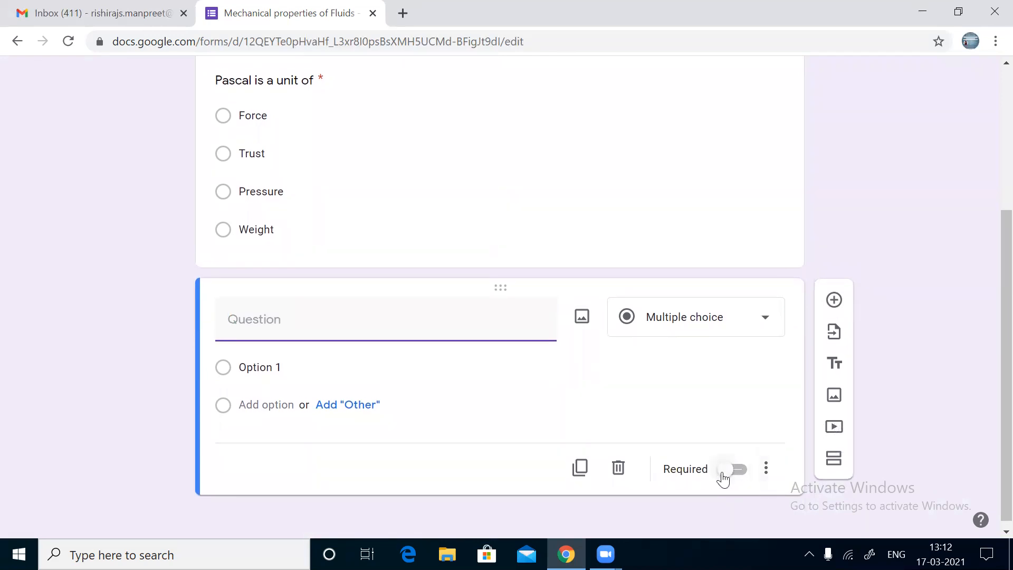
left_click(618, 470)
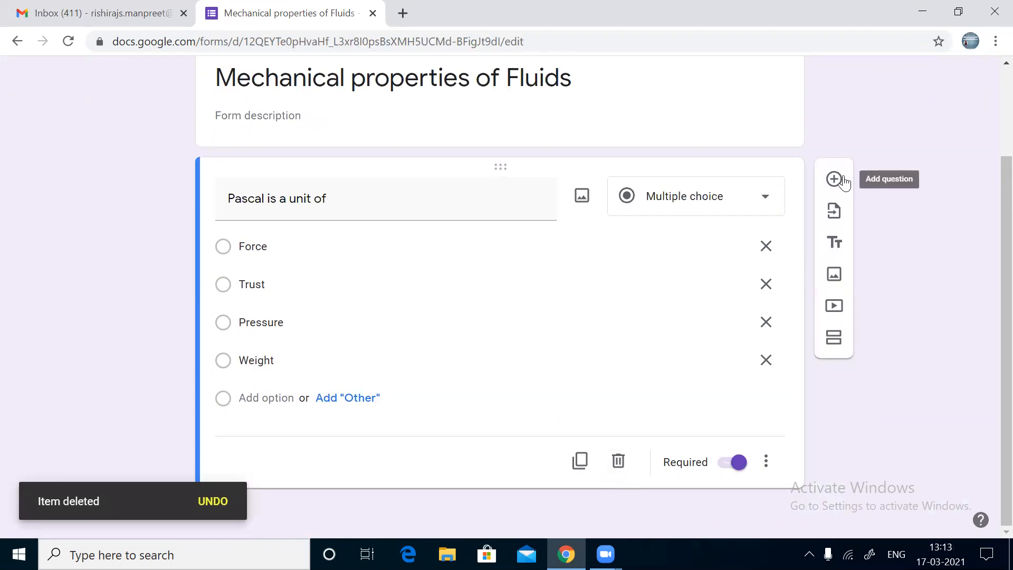
left_click(834, 180)
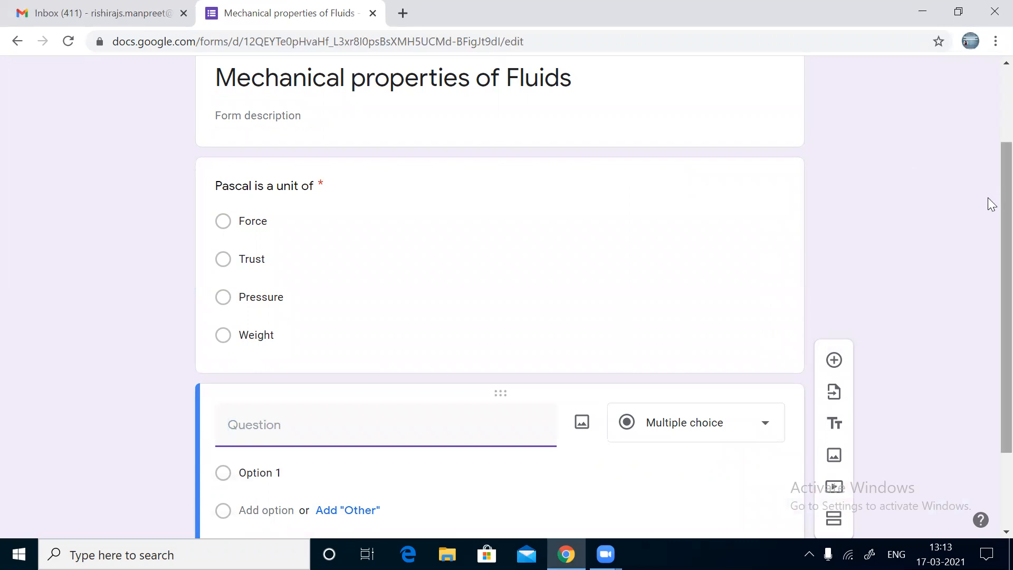
Step: Make it a required short answer: 'Surface tension of liquids generally ...... with temperature.'
left_click(703, 433)
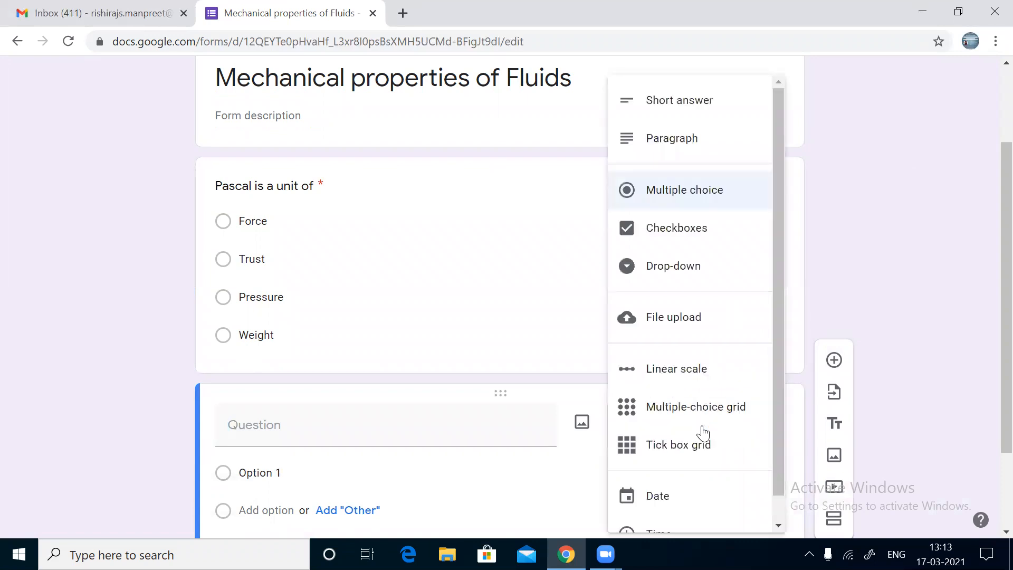
left_click(713, 107)
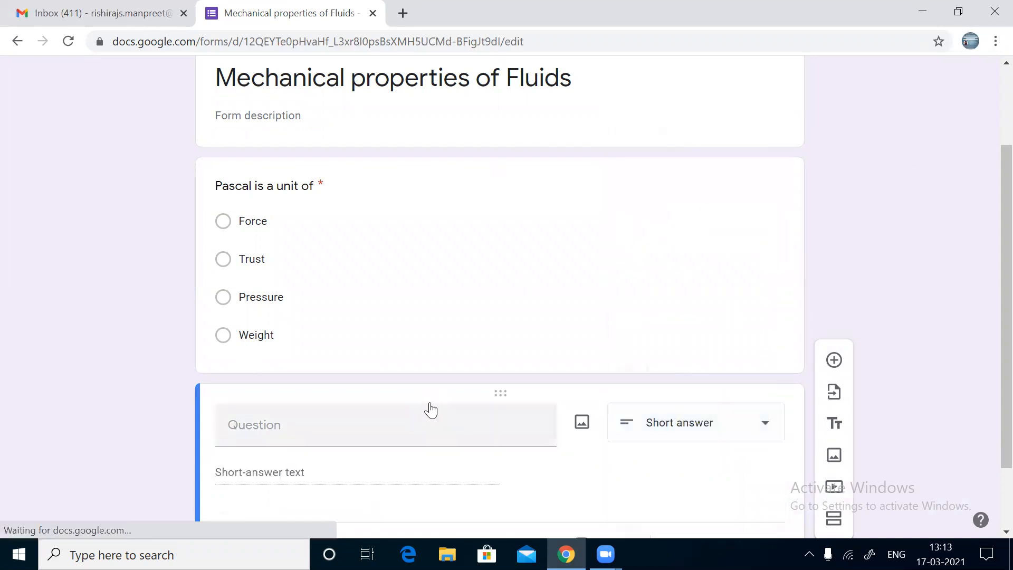
left_click(355, 352)
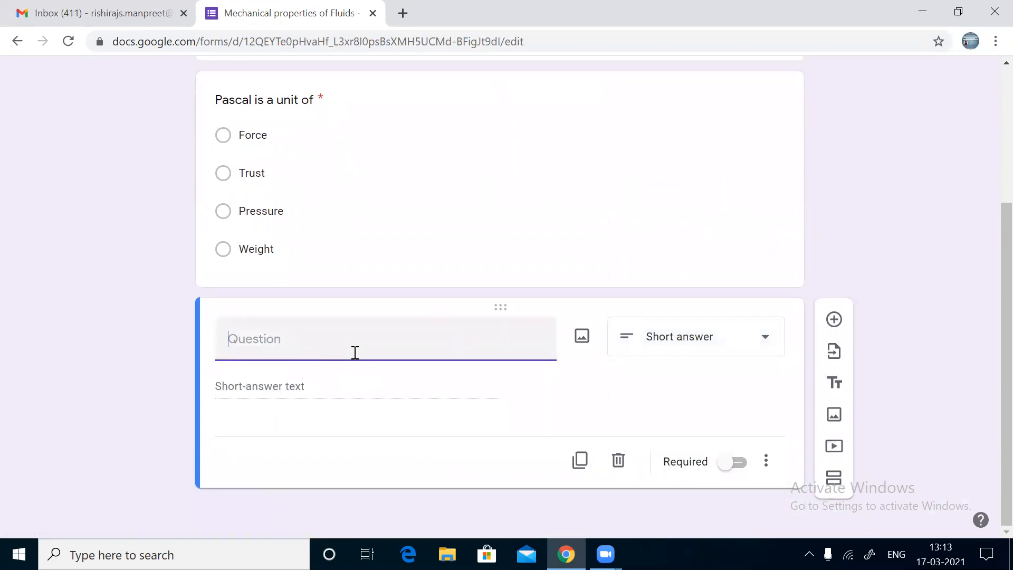
type("Surface tension ")
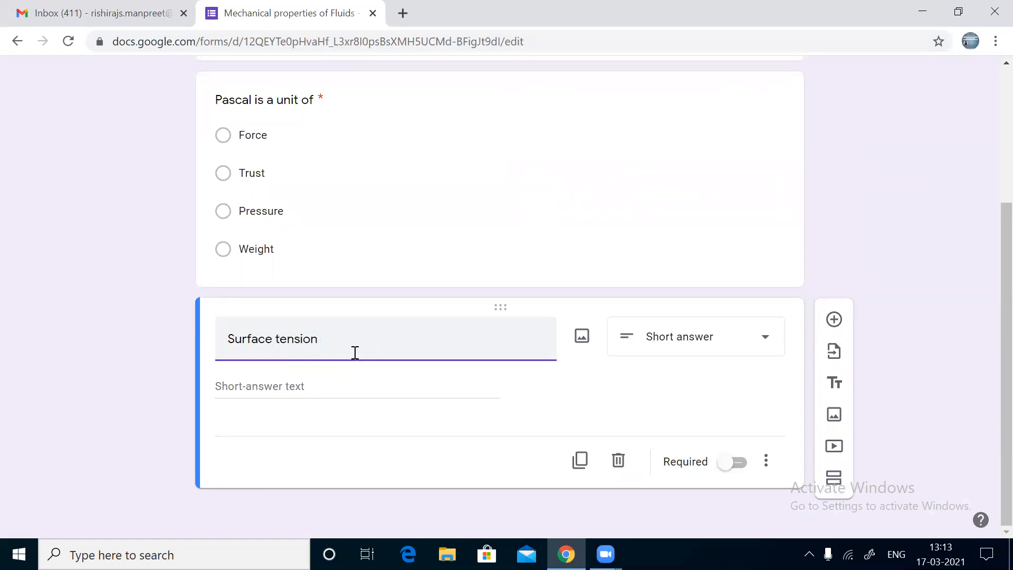
type("of liquids genera;lly ......................... wi")
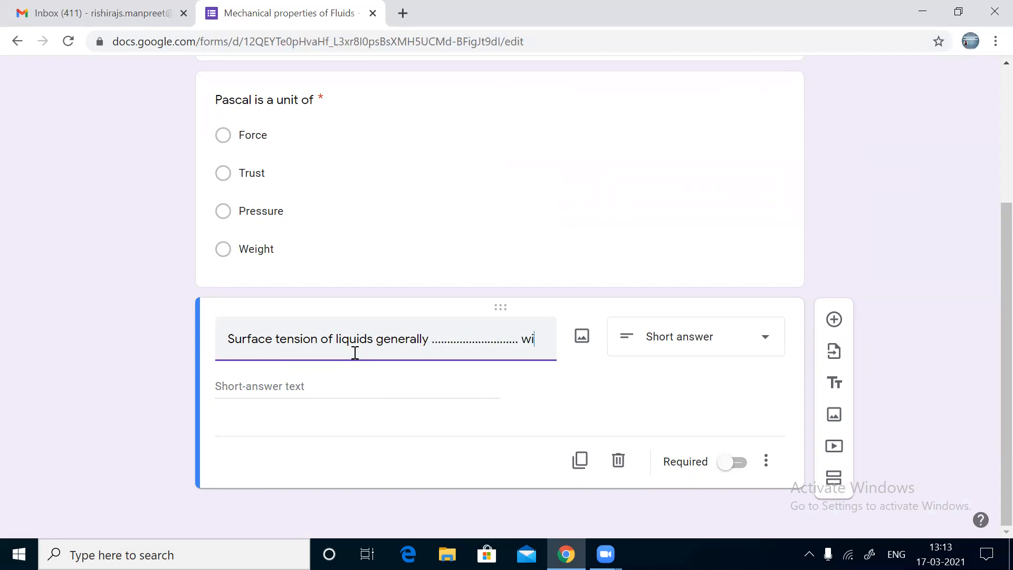
type("th temp")
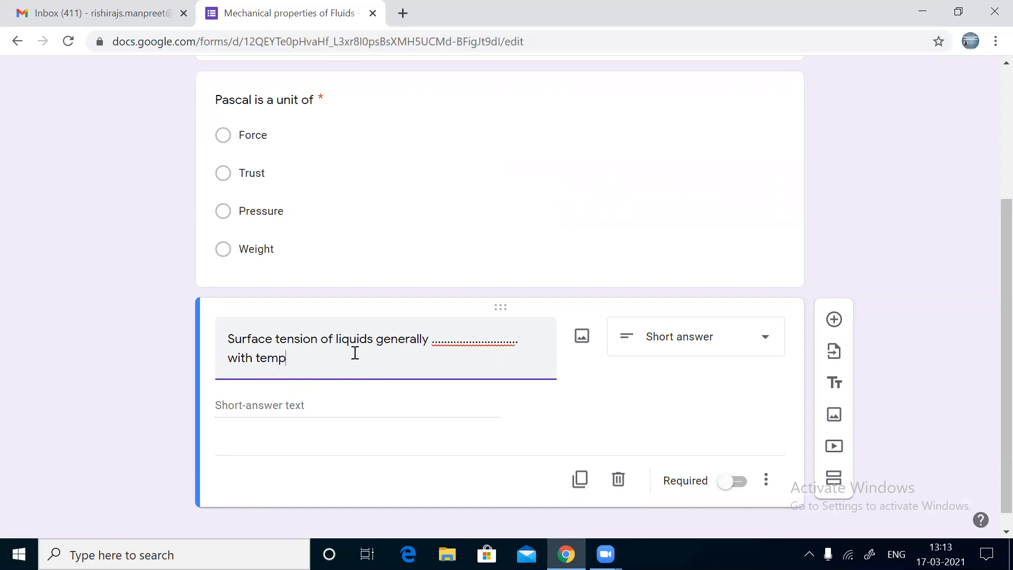
type("erature.")
left_click(740, 487)
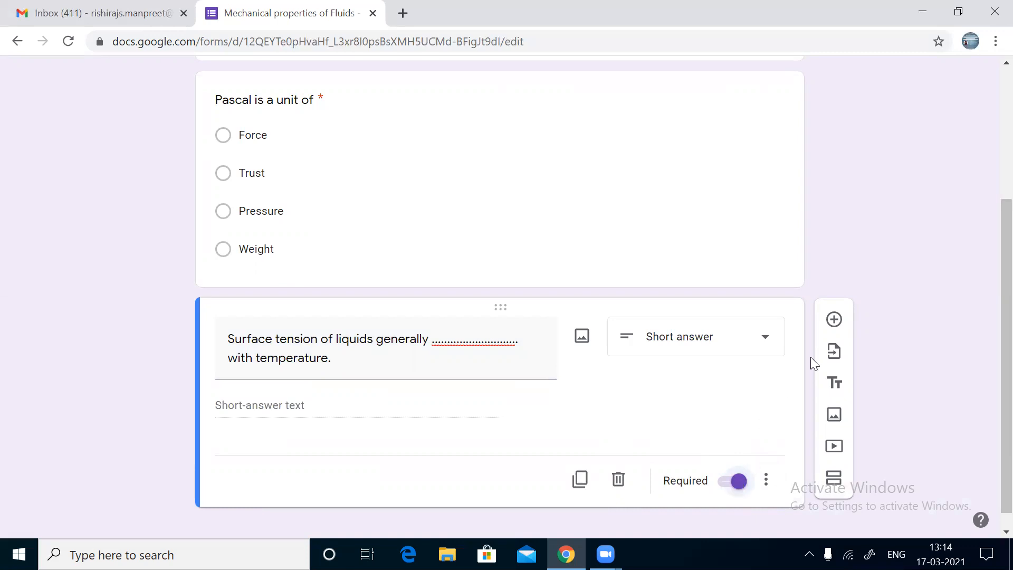
Step: Add a drop-down question 'Torr is the unit of' with first option Buoyant force
left_click(834, 320)
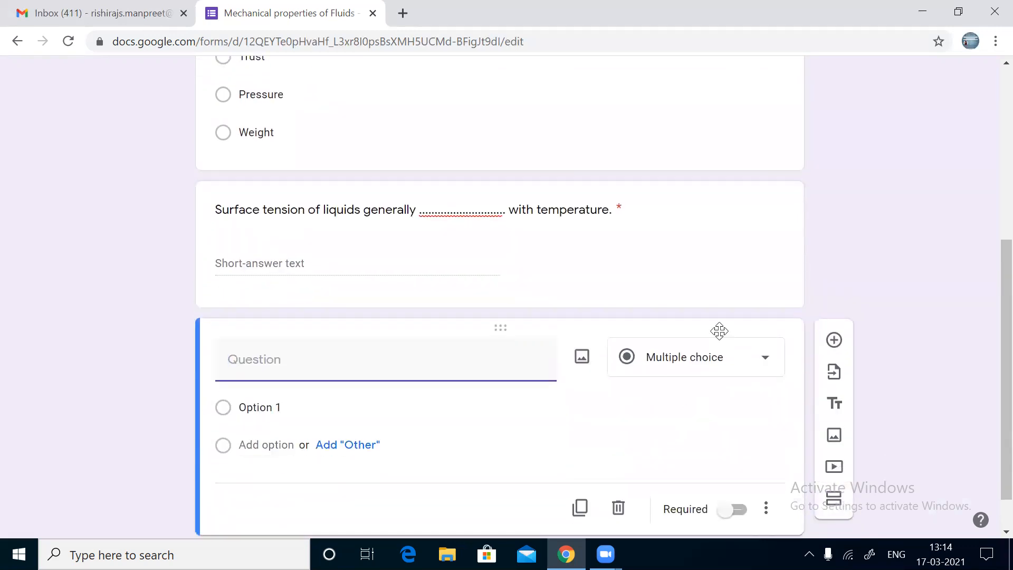
left_click(716, 365)
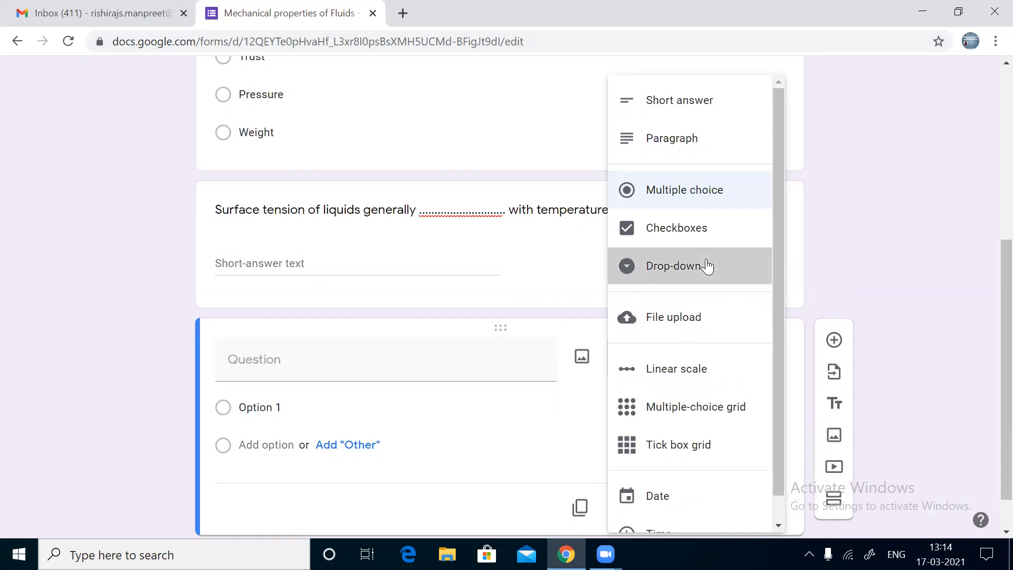
left_click(707, 265)
left_click(325, 374)
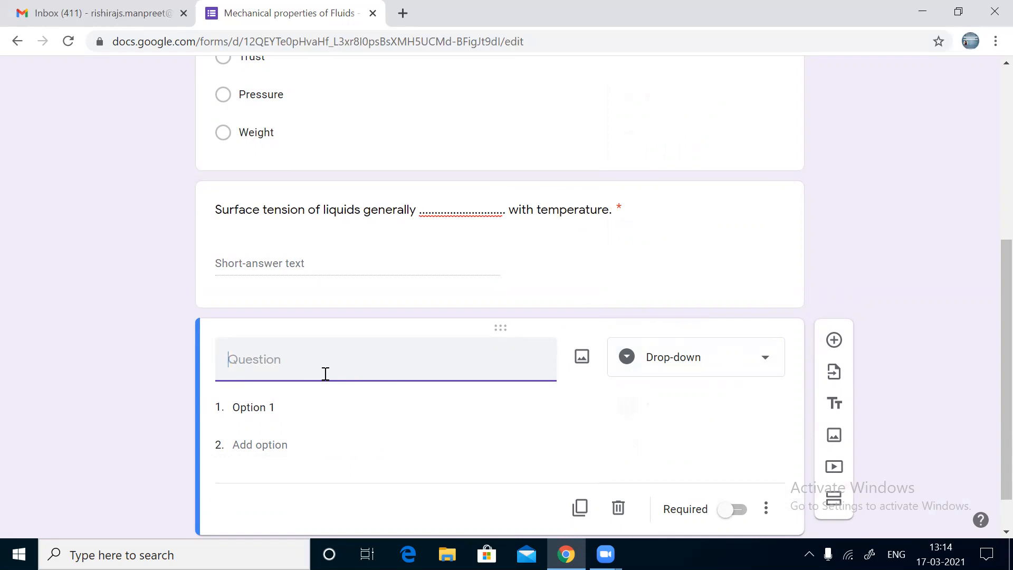
type("Torr is the unit of")
left_click(291, 411)
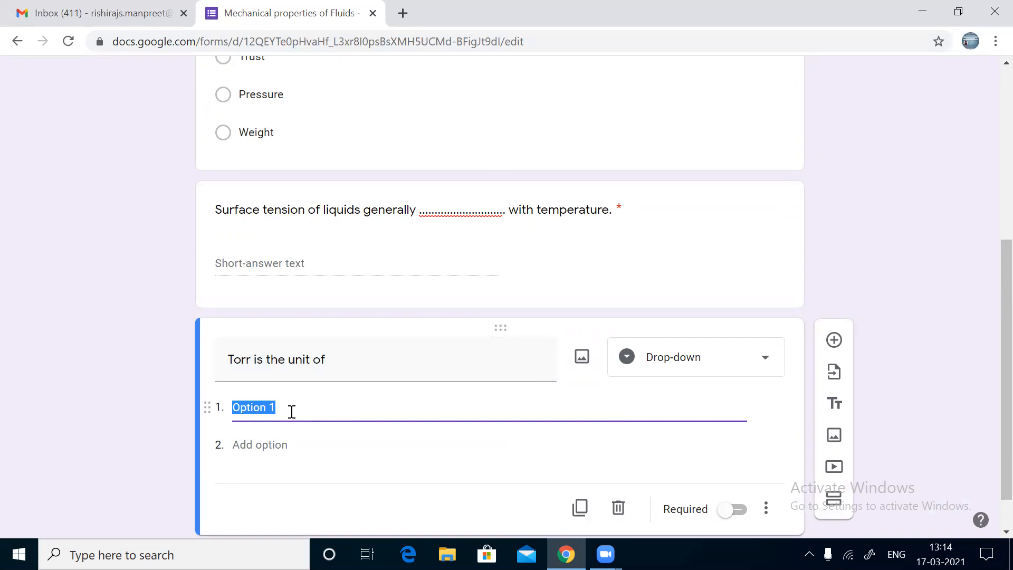
type("Buoyya")
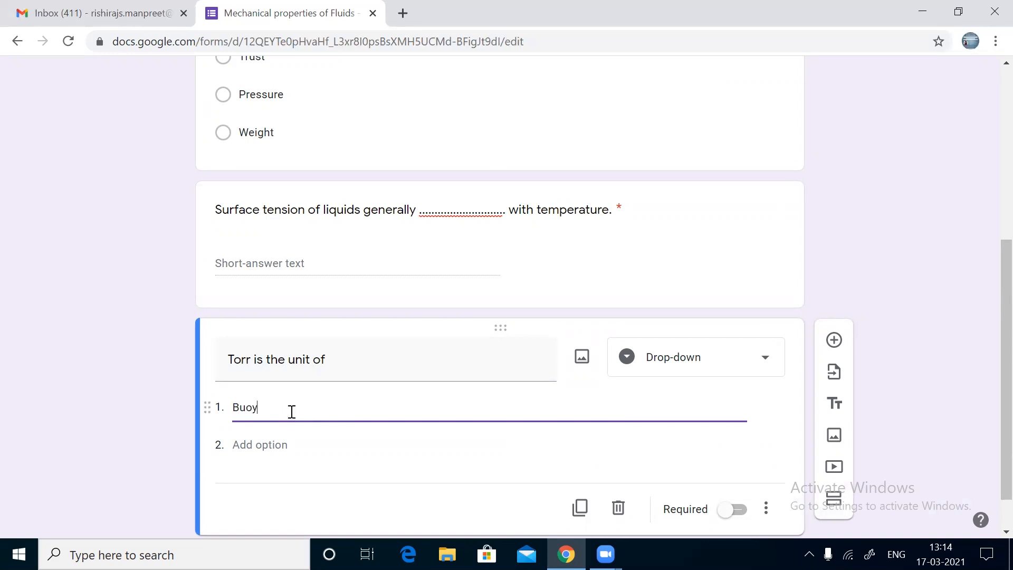
key("BackSpace")
key("BackSpace")
type("ant force")
Step: Add options Force, Thrust and Pressure, make it required, and add a new question
left_click(274, 444)
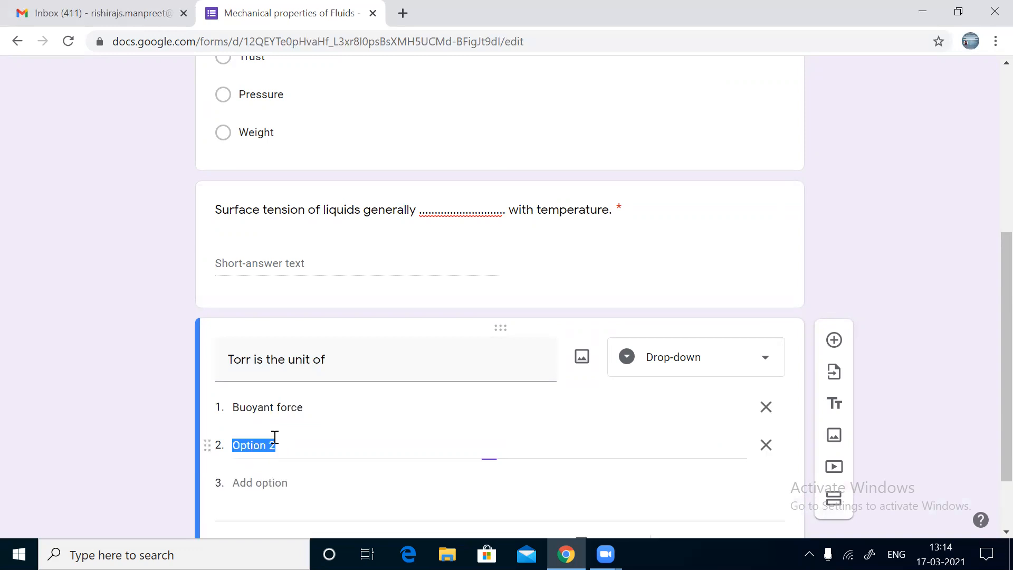
type("Force")
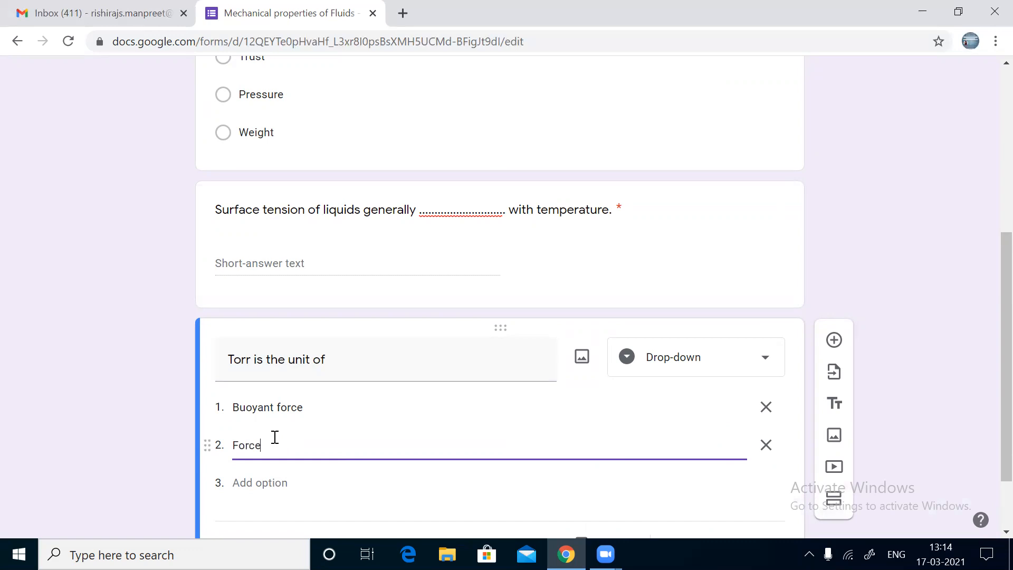
left_click(256, 483)
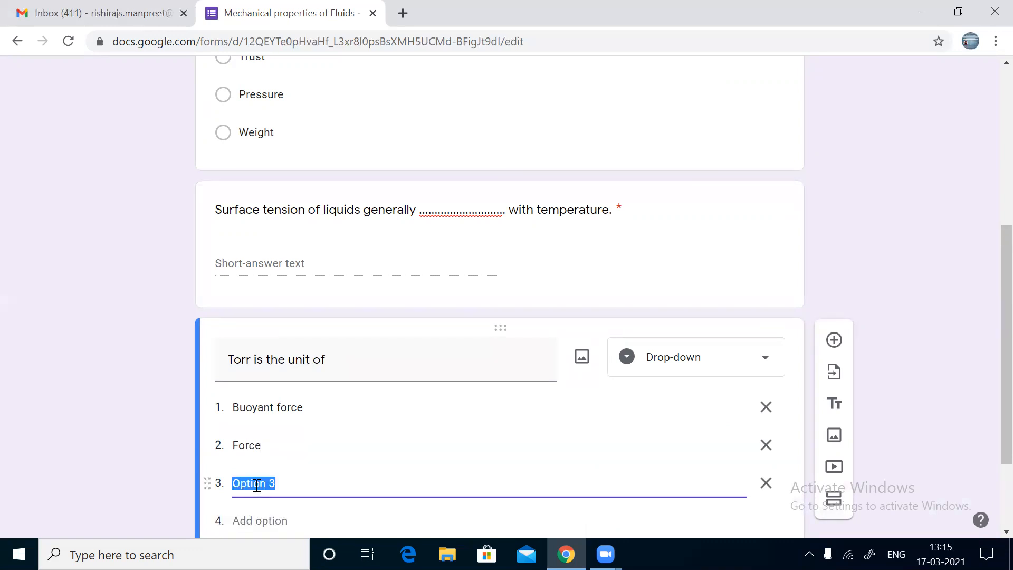
type("Thrust")
left_click(261, 512)
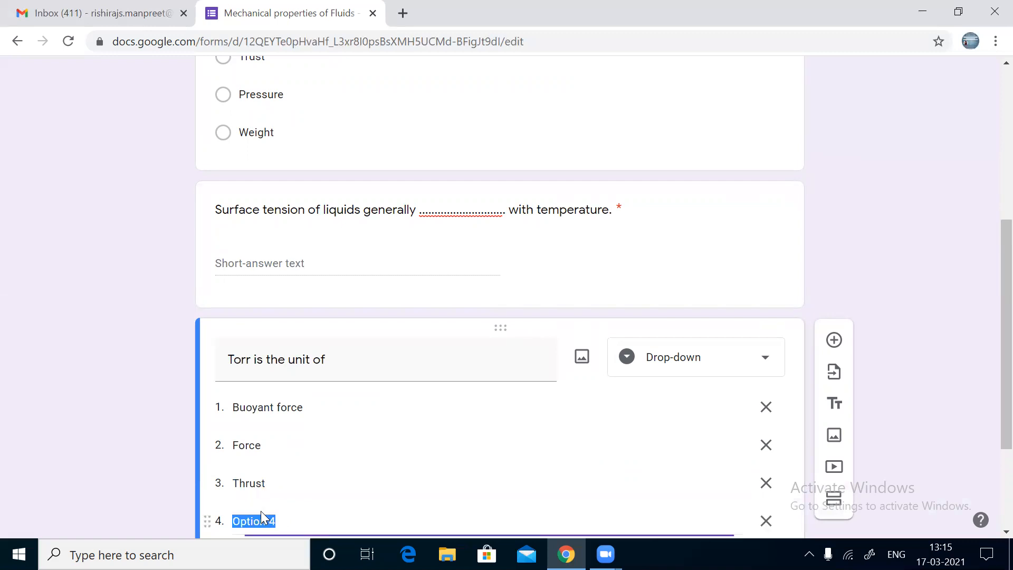
type("Pres")
type("sure")
scroll(263, 517, "down", 3)
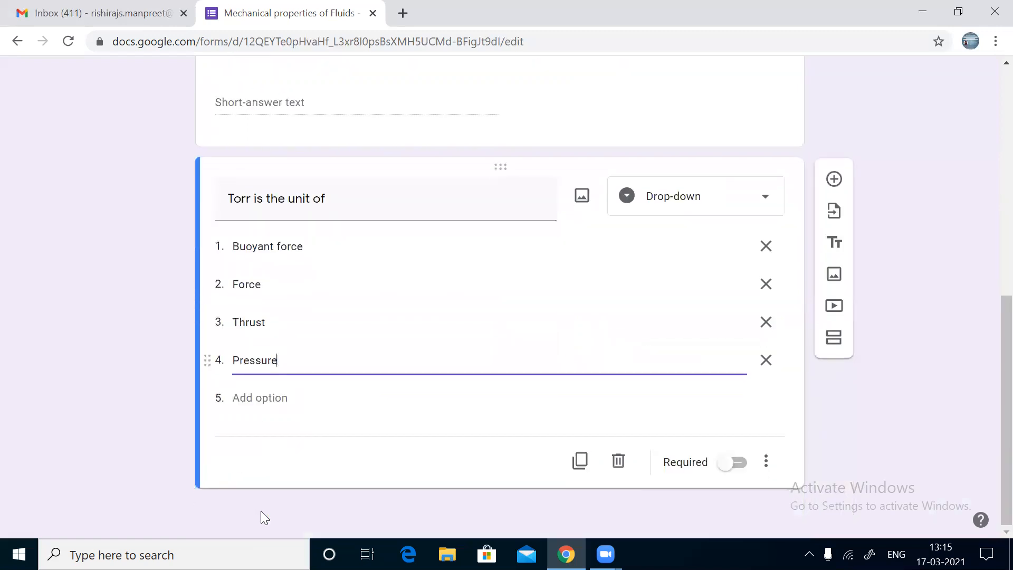
left_click(733, 465)
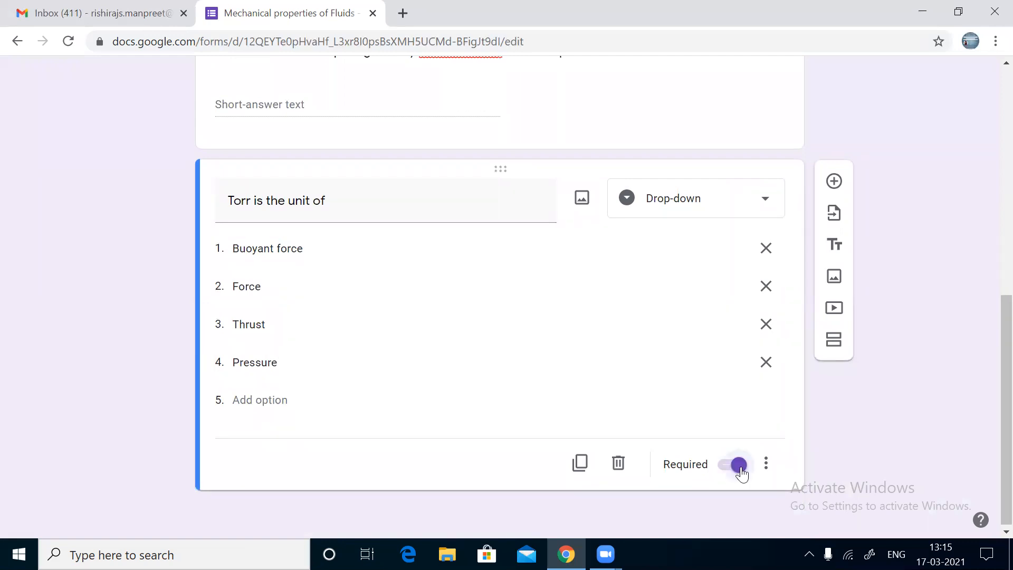
left_click(835, 182)
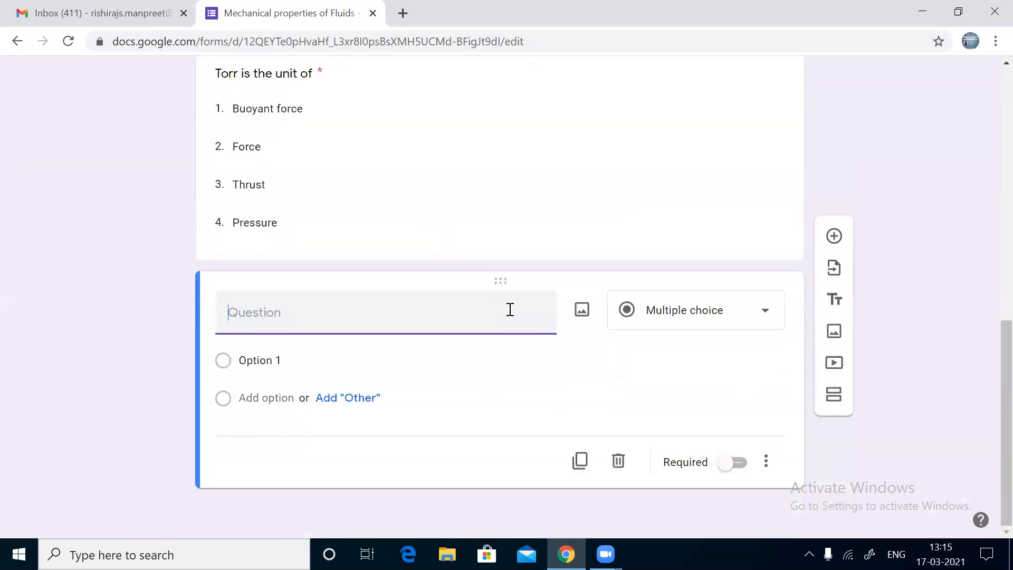
Step: Show the list of question types for the new blank question card
left_click(694, 321)
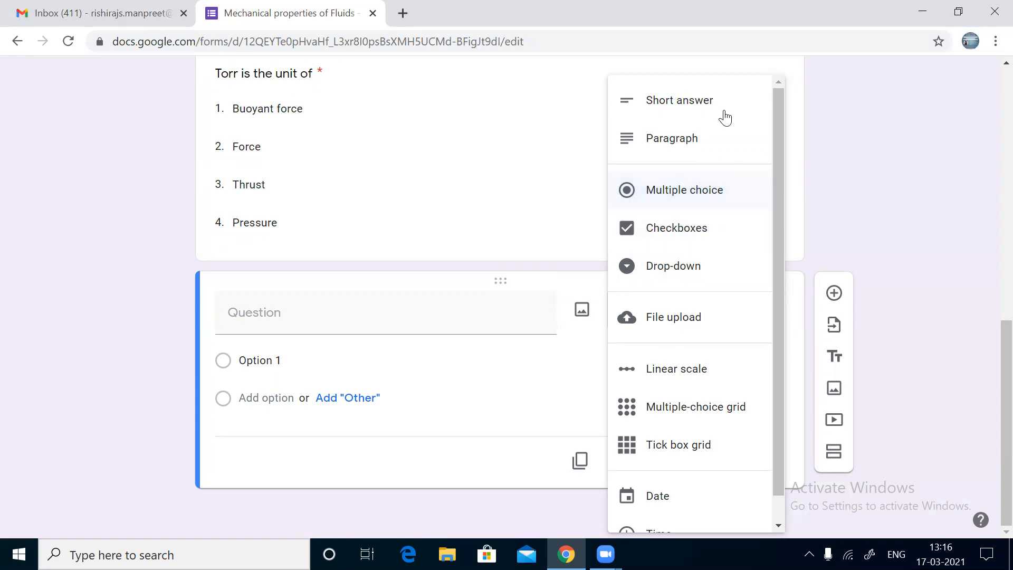
Step: Make the new question a checkbox item reading 'Bernoulli's theorem is a consequence of law of conservation of'
left_click(706, 229)
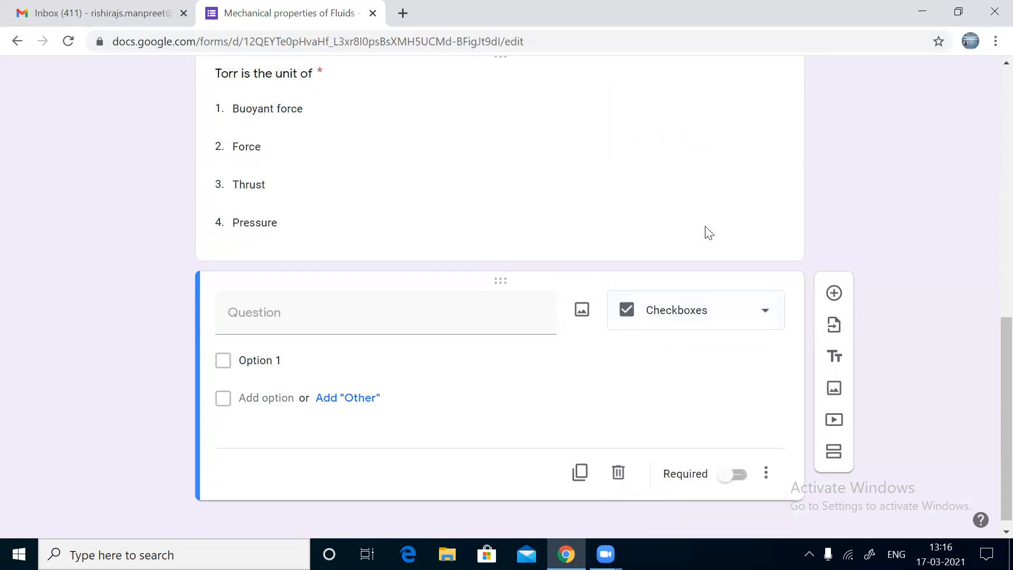
left_click(344, 309)
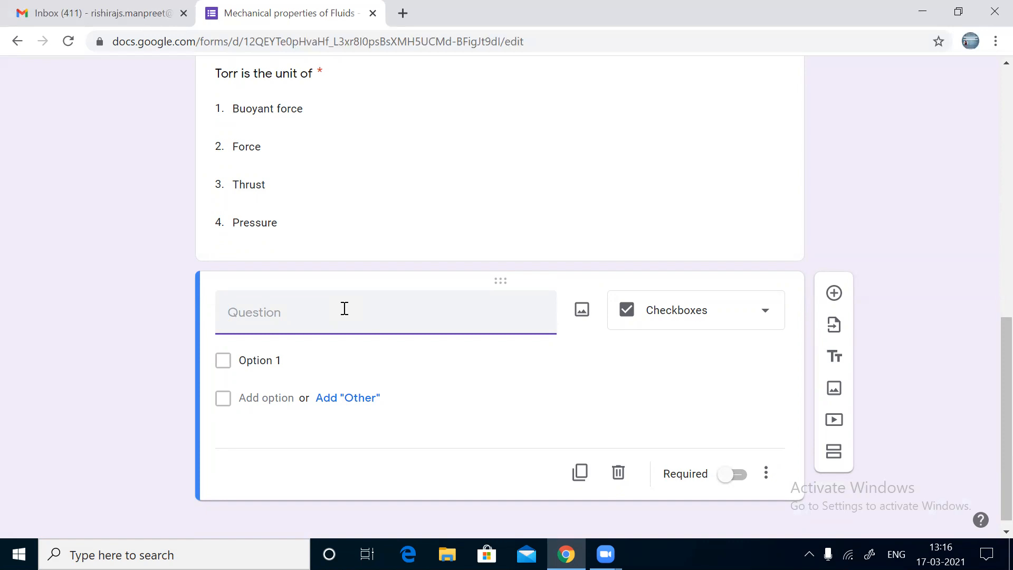
type("Bernoulli's theorem is")
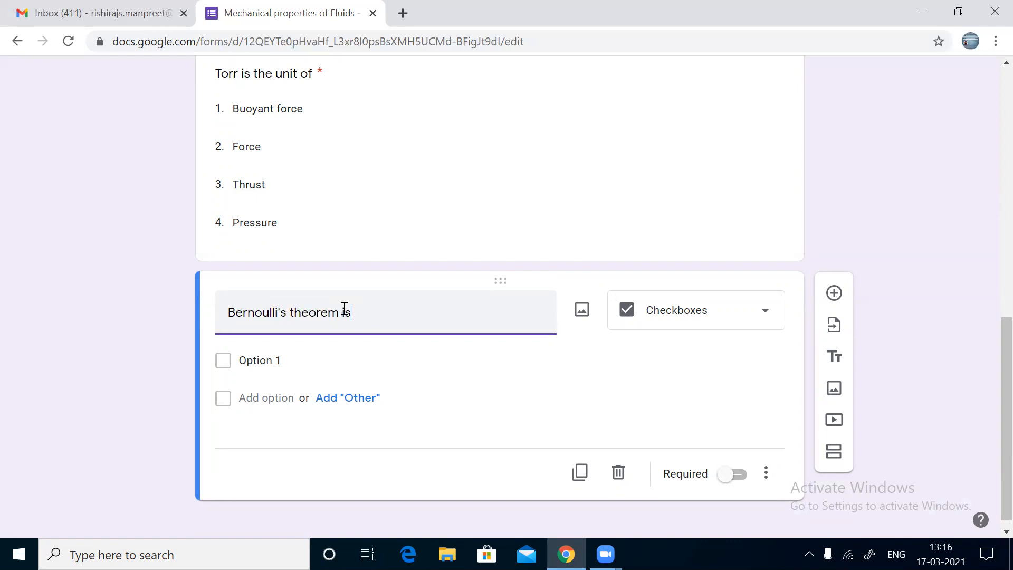
type(" a consequence of law of")
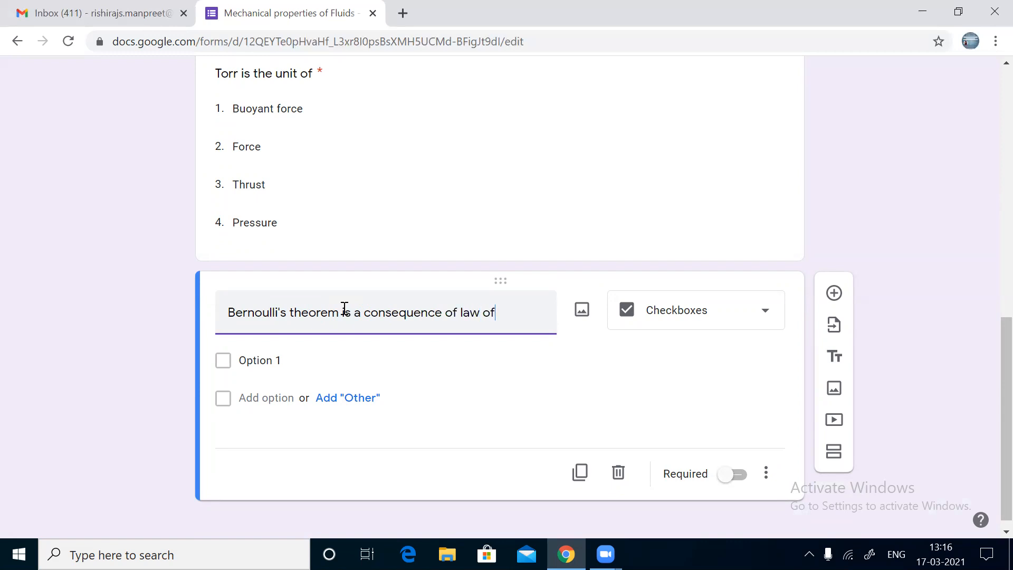
type(" conservatio")
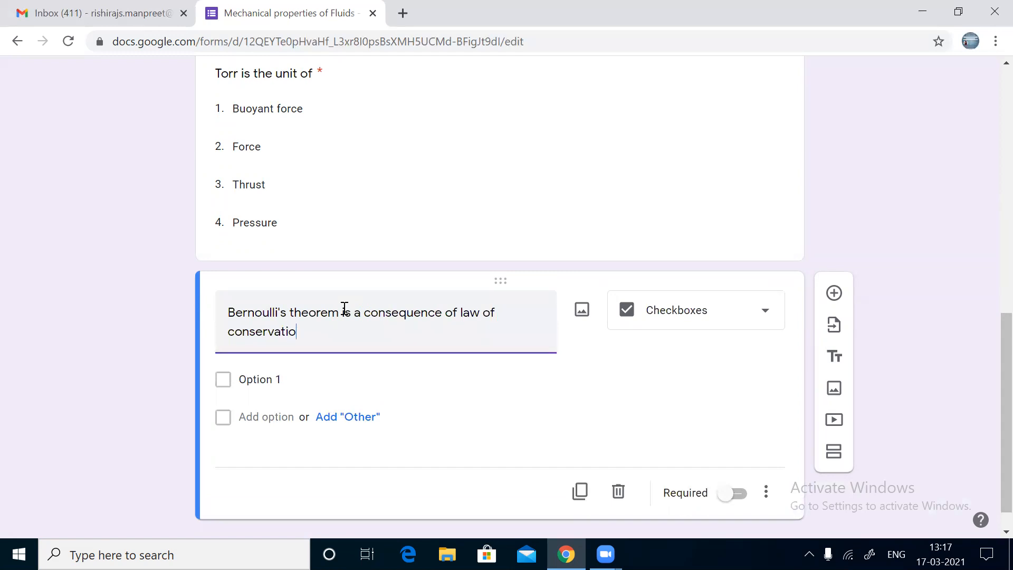
type("n of")
Step: Give it the options momentum, mass, energy and angular momentum
left_click(264, 377)
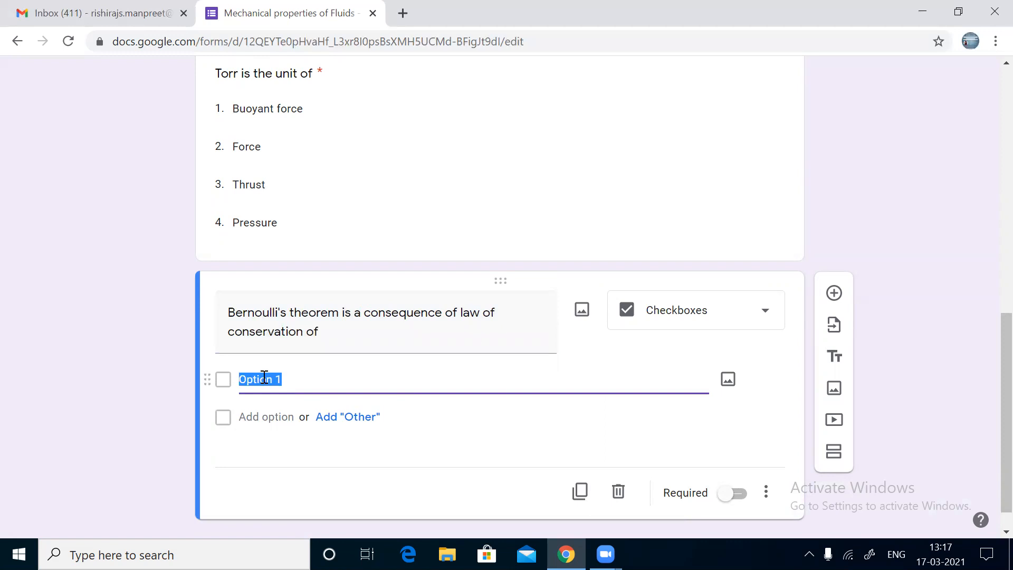
type("momentum")
left_click(258, 425)
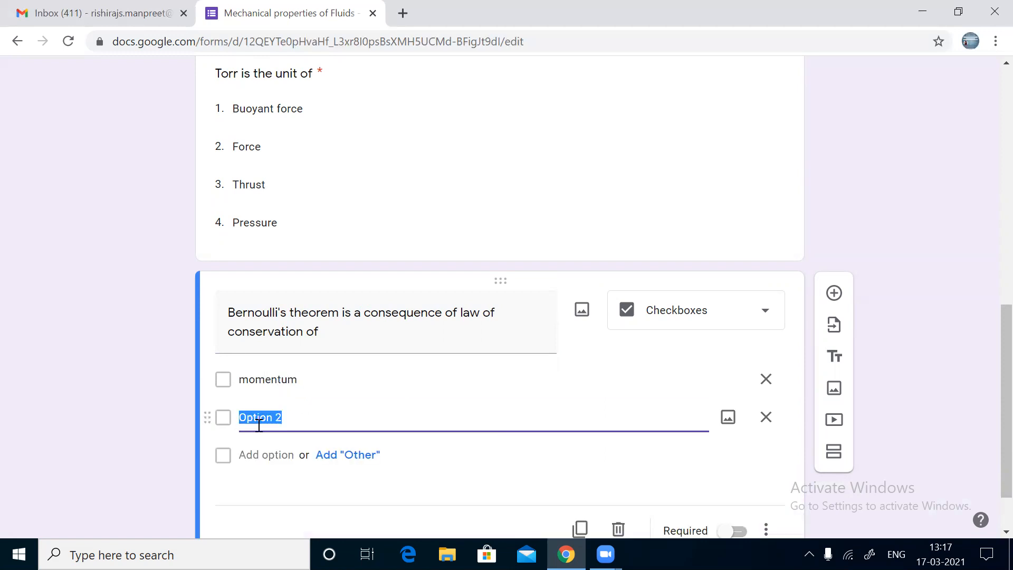
type("mass")
left_click(263, 455)
type("ene")
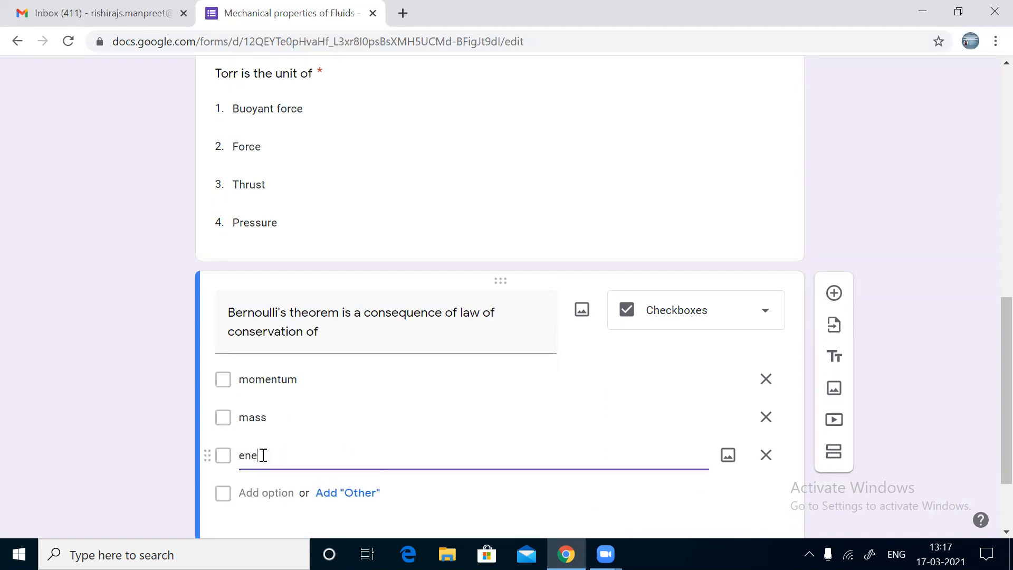
type("rgy")
left_click(266, 492)
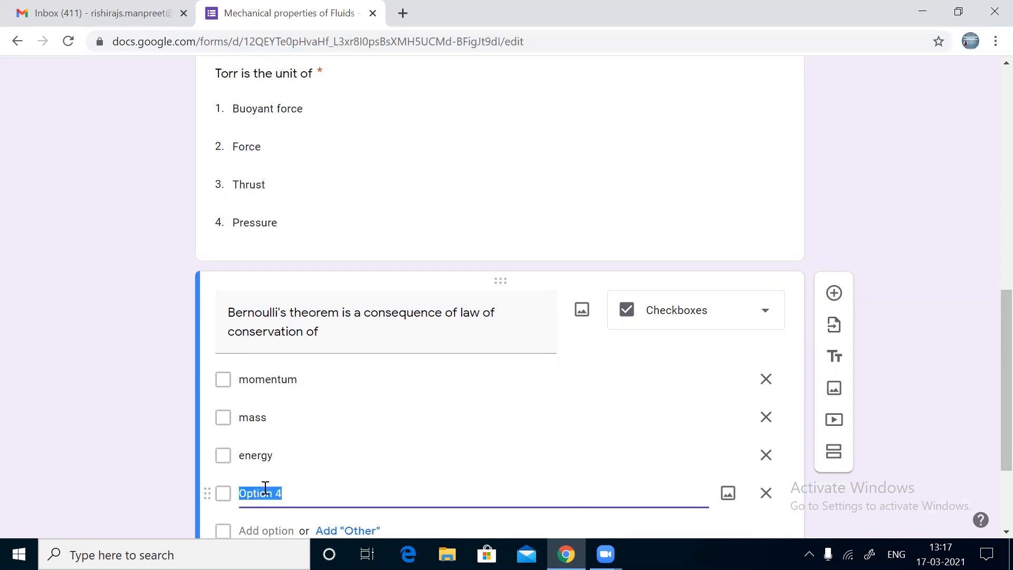
type("angular momentum")
scroll(265, 488, "down", 3)
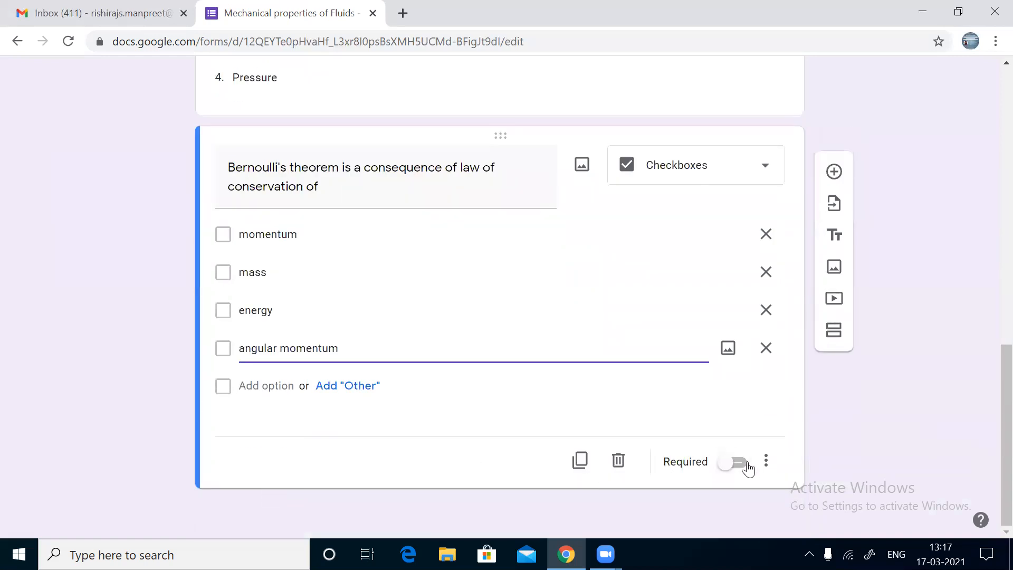
Step: Open and close the Bernoulli question's three-dot display options menu
left_click(765, 461)
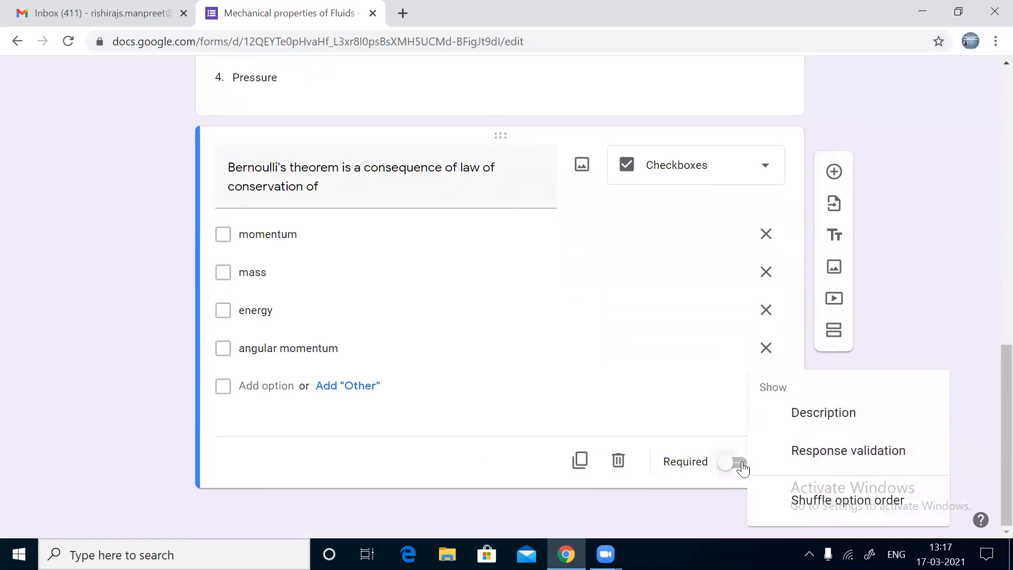
left_click(743, 466)
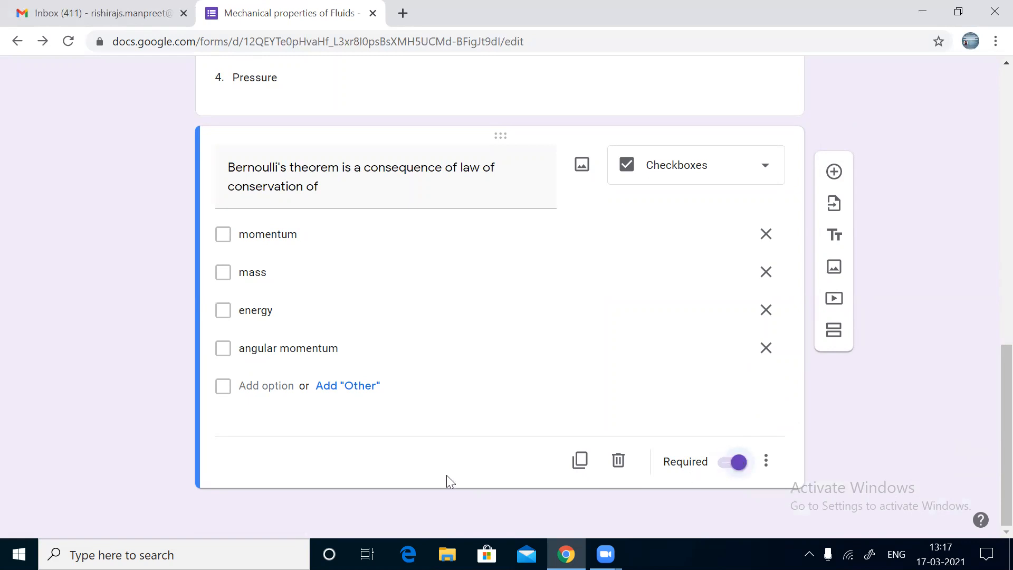
Step: Return to the top of the form and bring up its Settings
scroll(446, 480, "up", 10)
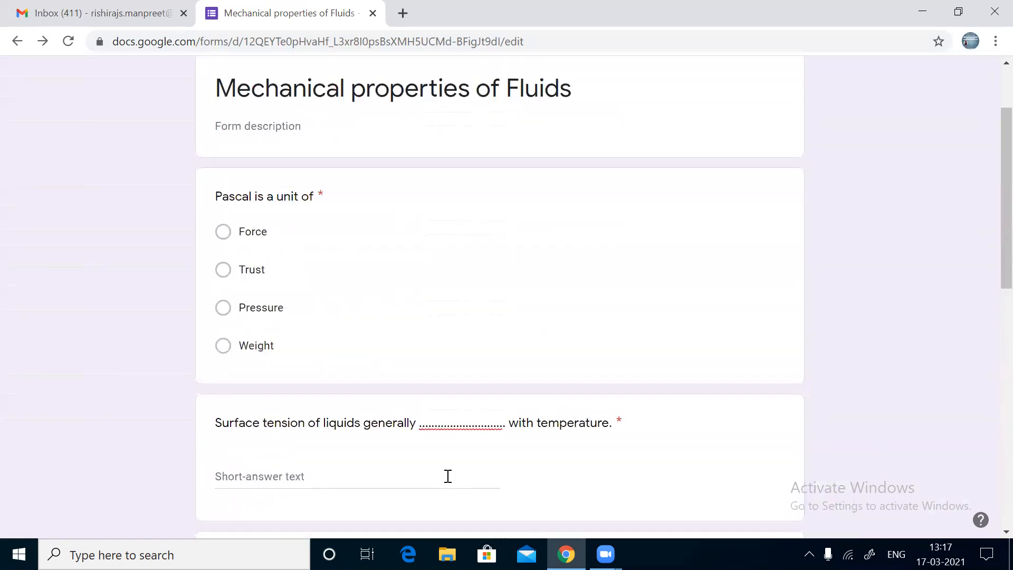
scroll(447, 476, "up", 2)
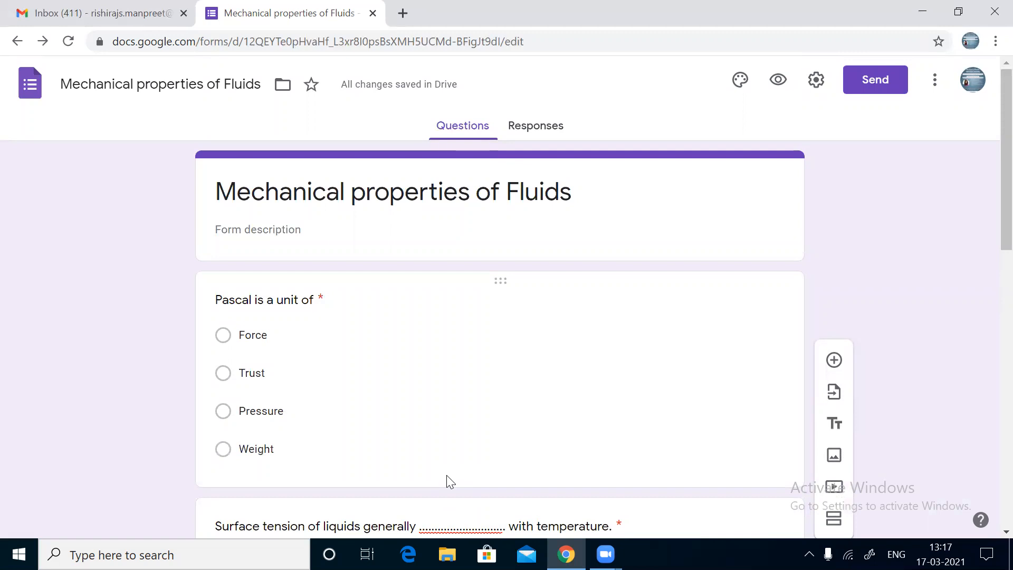
left_click(816, 80)
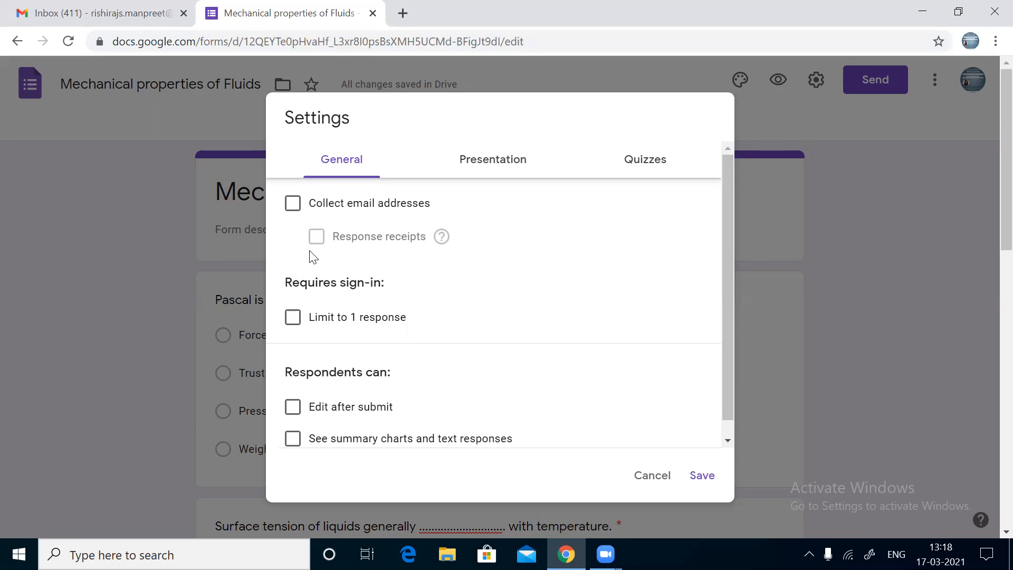
Step: In General settings, collect email addresses, limit to 1 response, and leave summary charts off
left_click(293, 205)
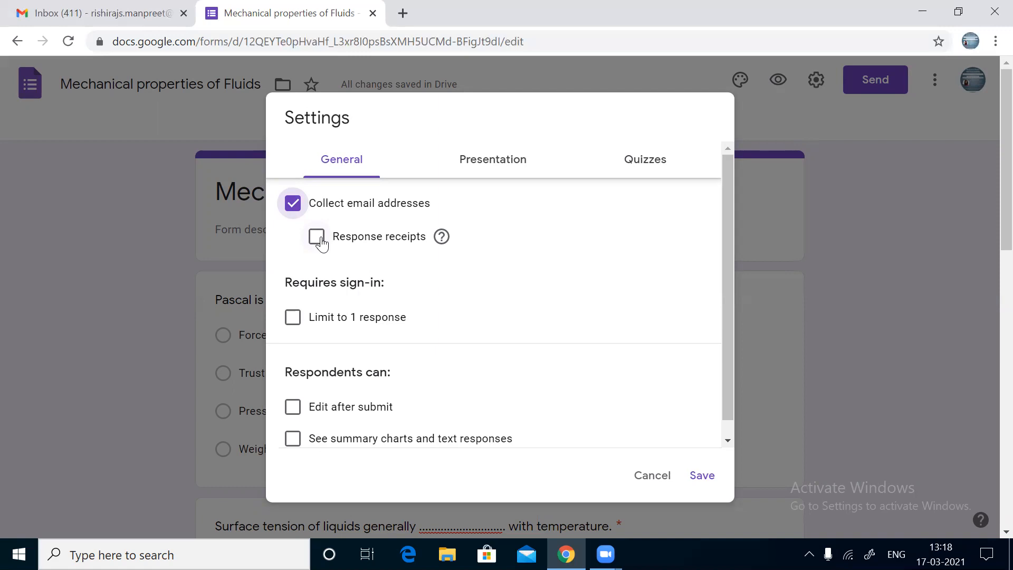
left_click(293, 317)
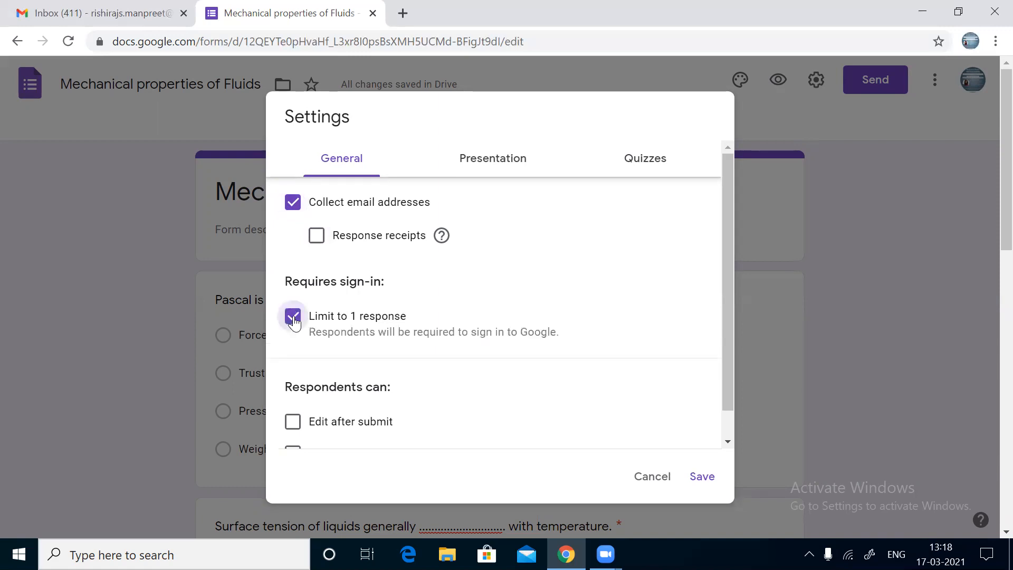
scroll(294, 322, "down", 1)
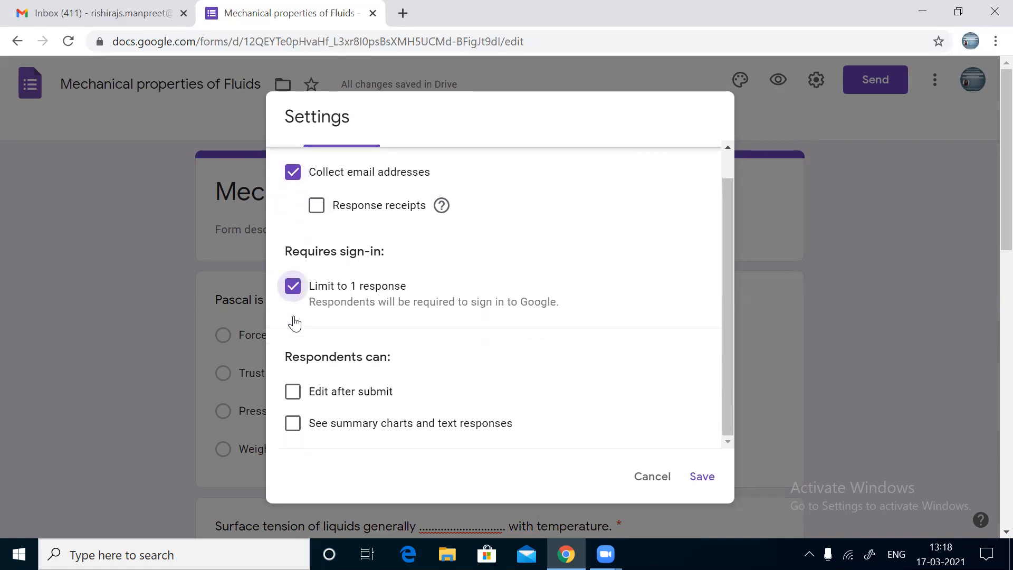
scroll(293, 317, "up", 1)
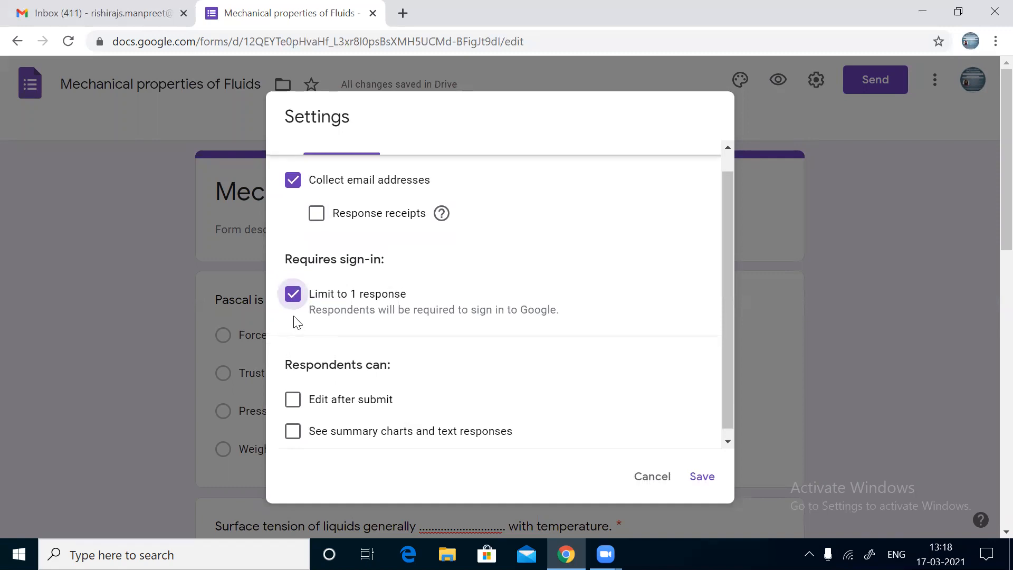
scroll(296, 322, "up", 2)
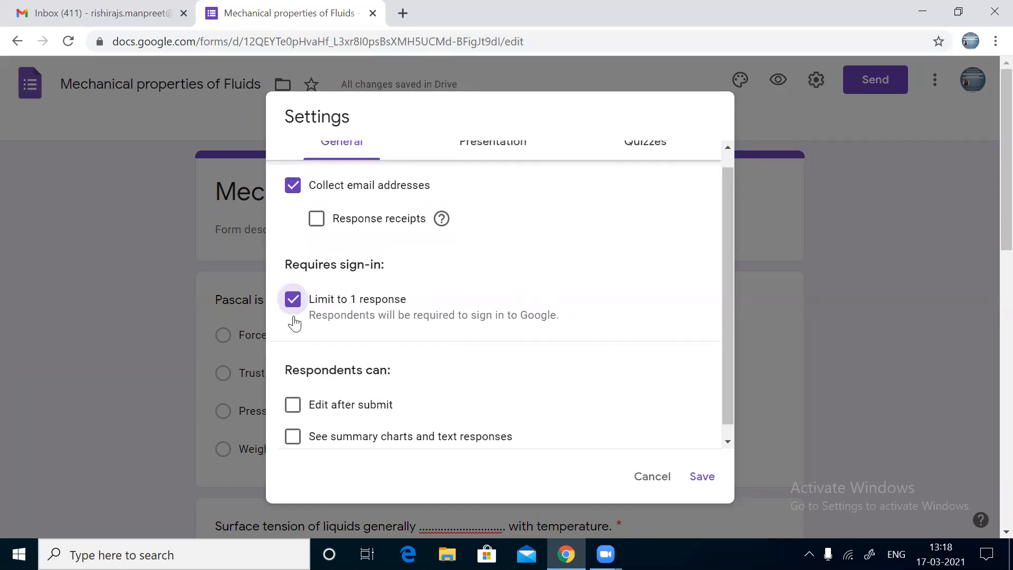
scroll(295, 322, "up", 1)
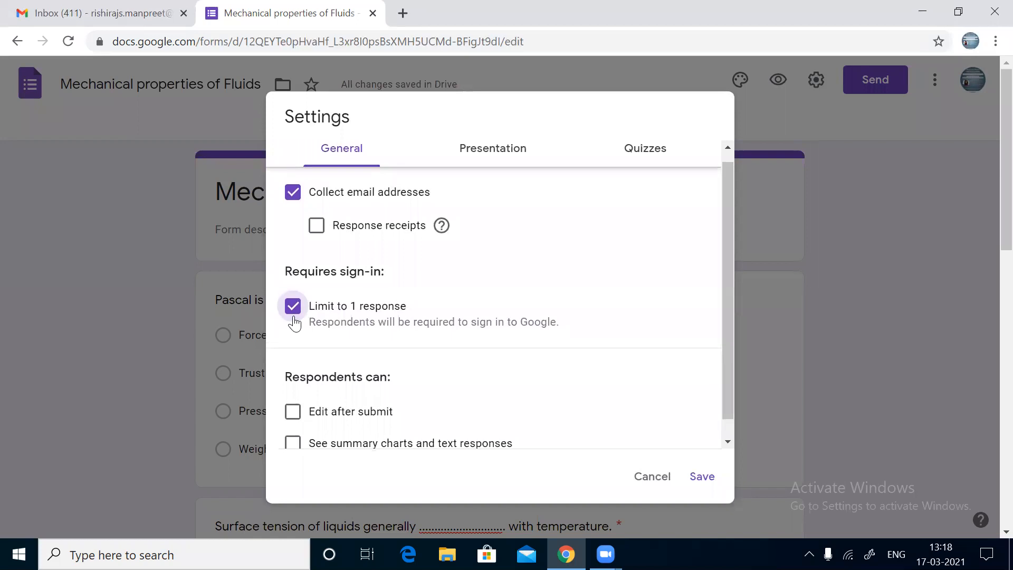
scroll(295, 323, "down", 1)
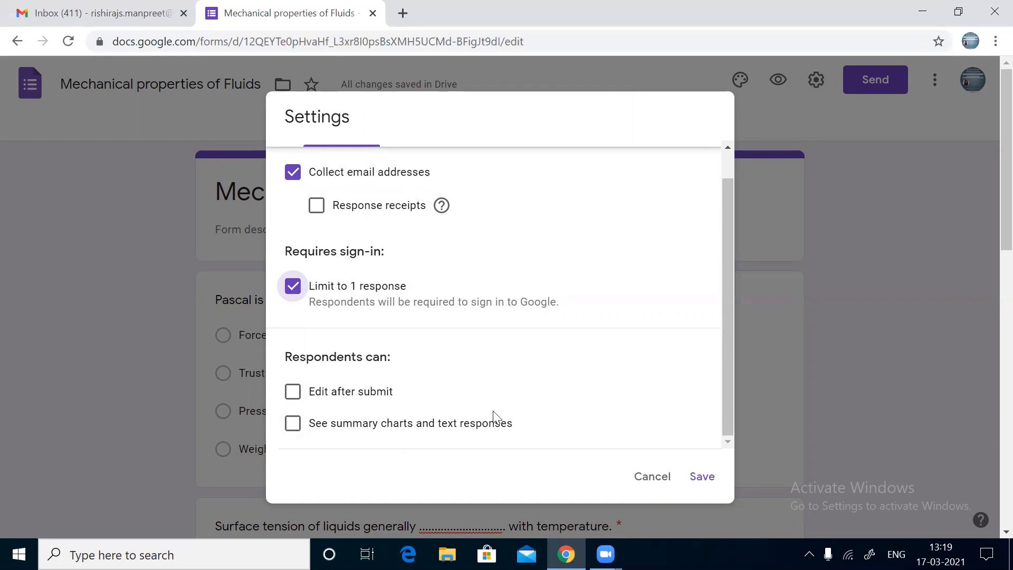
left_click(293, 424)
left_click(294, 424)
scroll(490, 413, "up", 1)
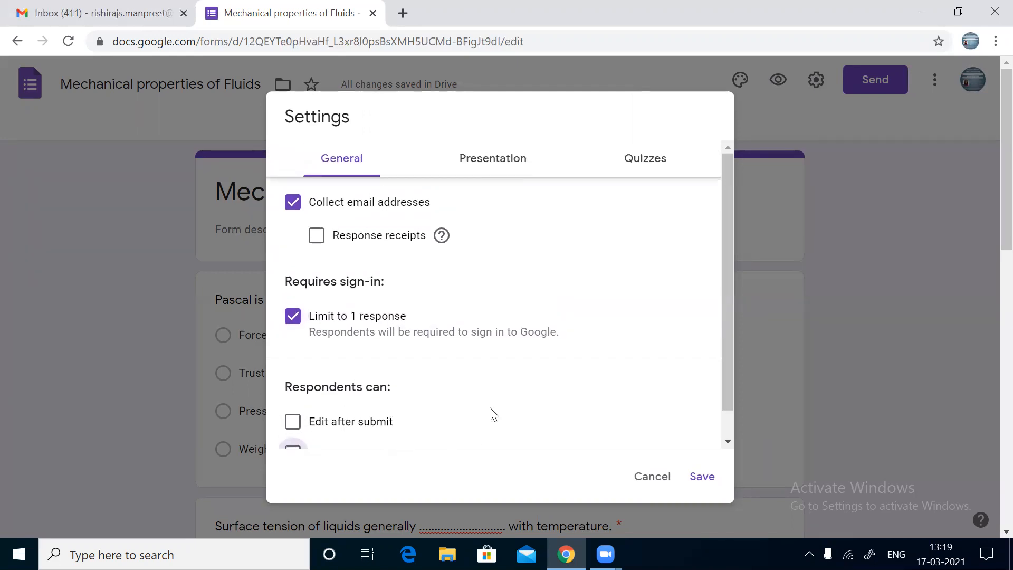
Step: Turn on Show progress bar under Presentation, then move to the Quizzes section
left_click(505, 165)
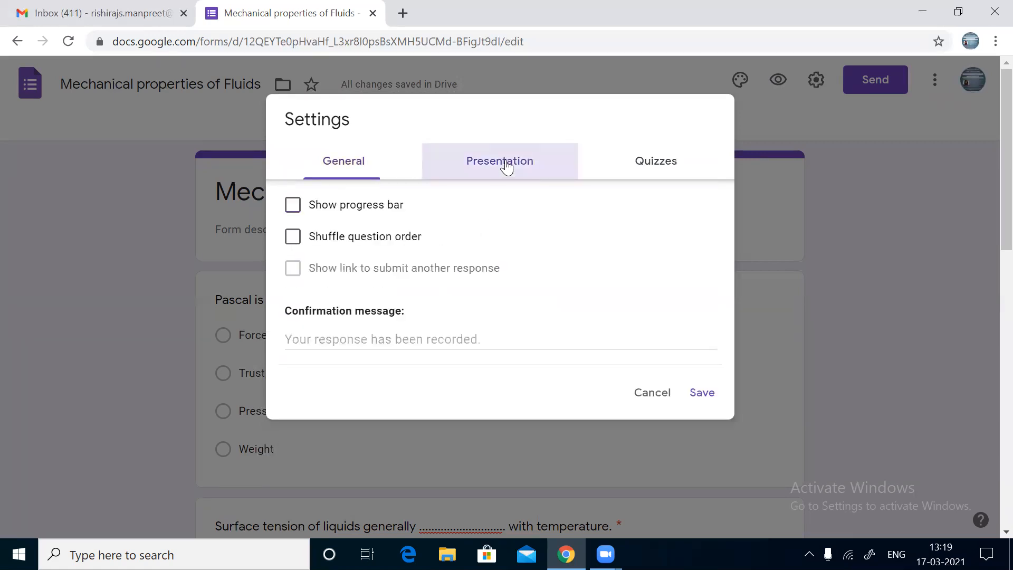
left_click(303, 210)
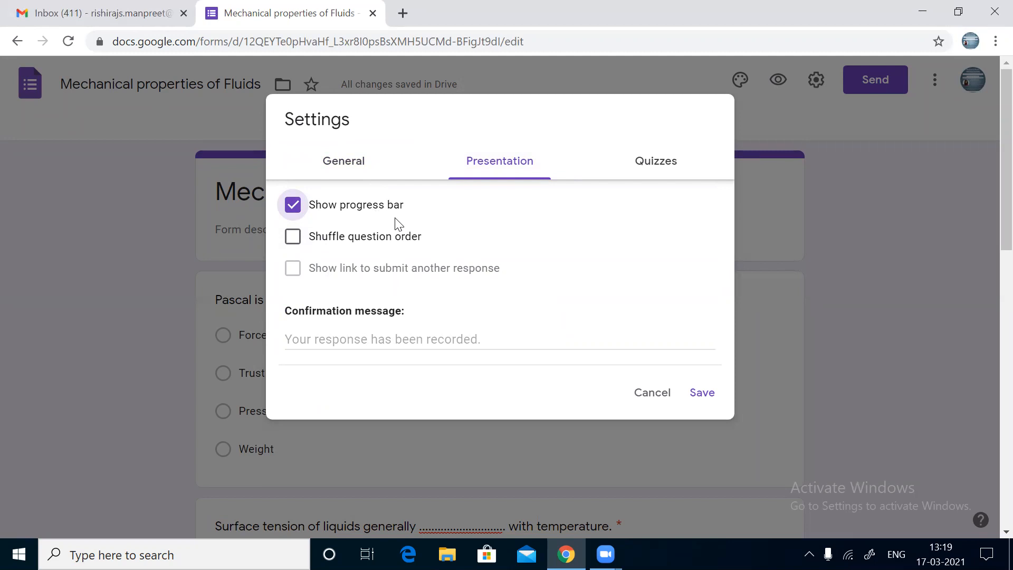
left_click(679, 167)
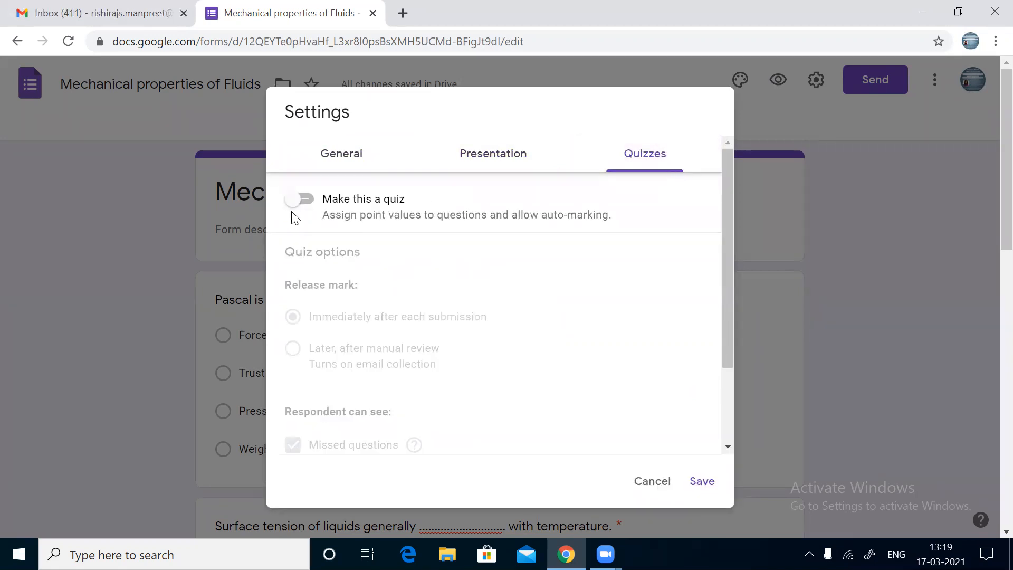
Step: Make the form a quiz releasing marks immediately after each submission, and save the settings
left_click(311, 203)
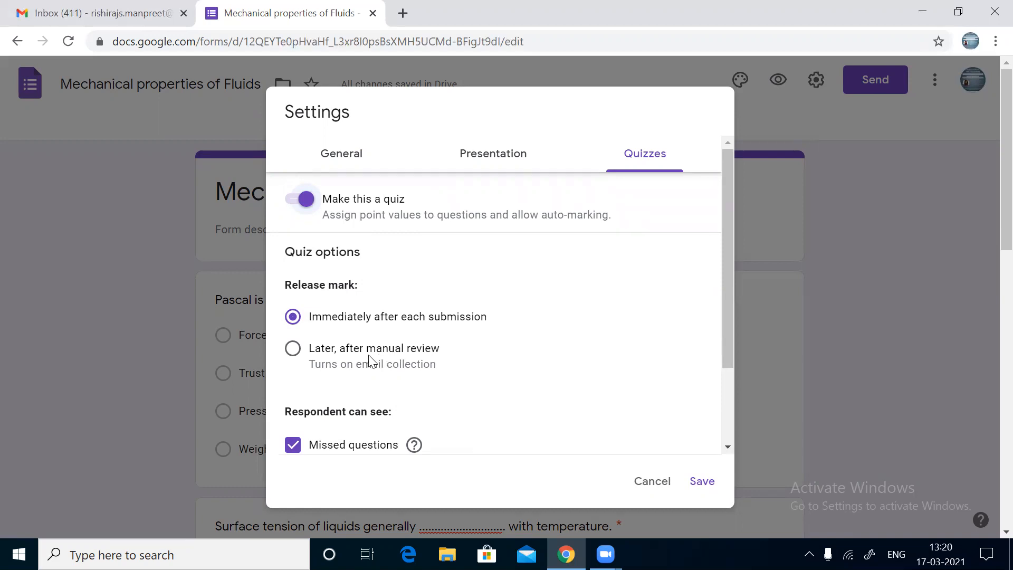
left_click(292, 350)
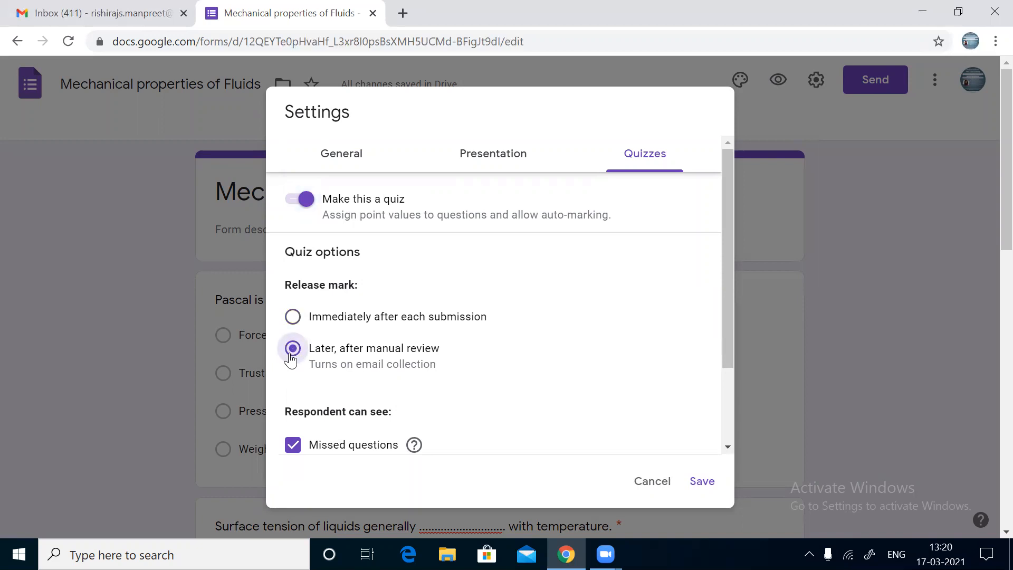
left_click(293, 317)
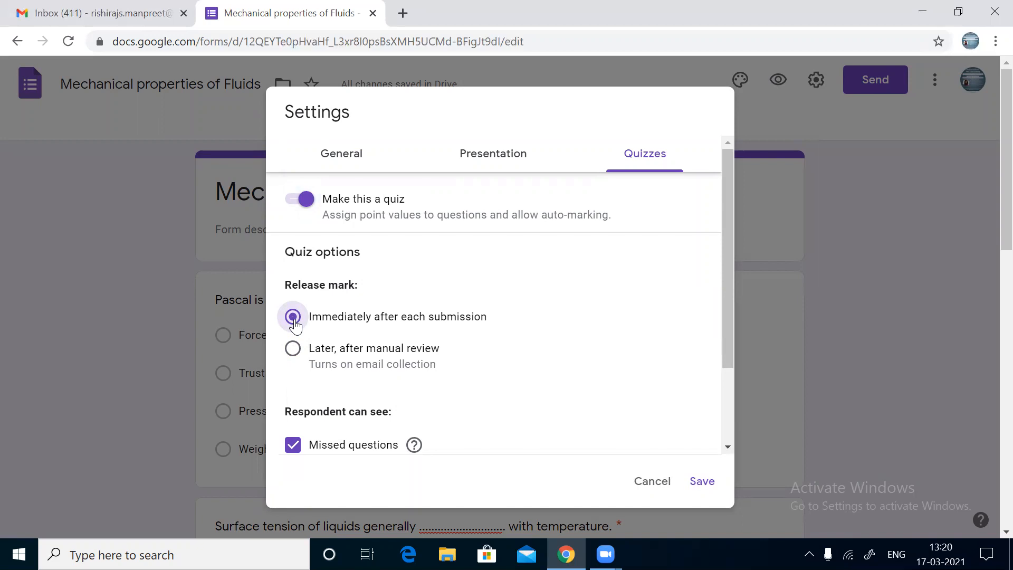
scroll(295, 324, "down", 3)
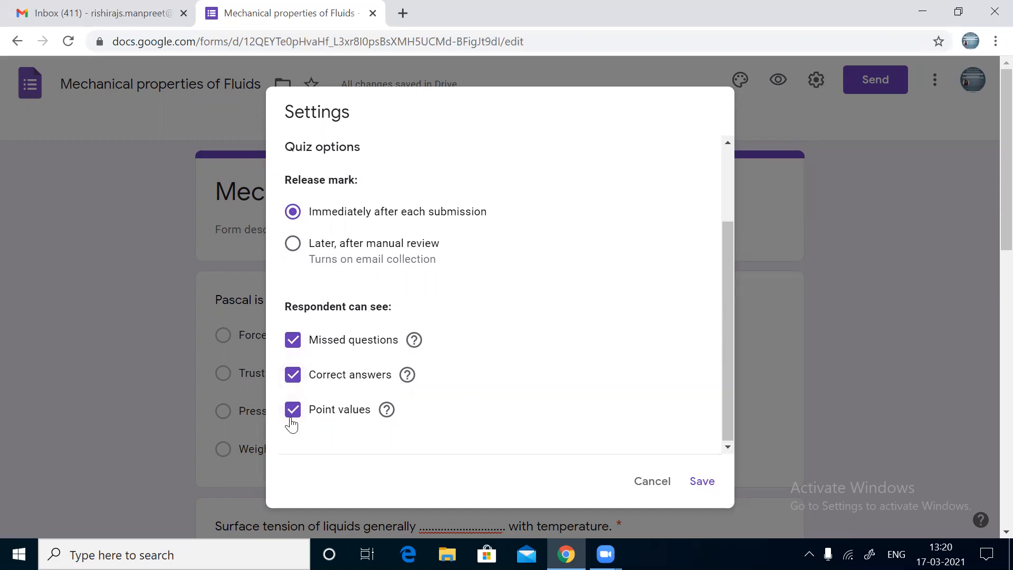
left_click(703, 481)
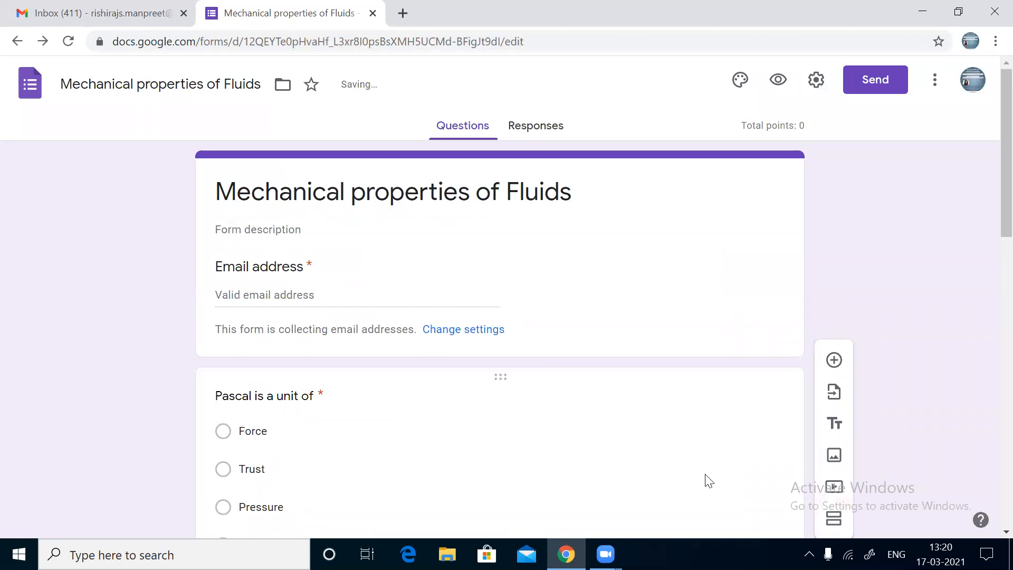
Step: Preview the Mechanical properties of Fluids form as a respondent in a new tab
scroll(706, 474, "down", 10)
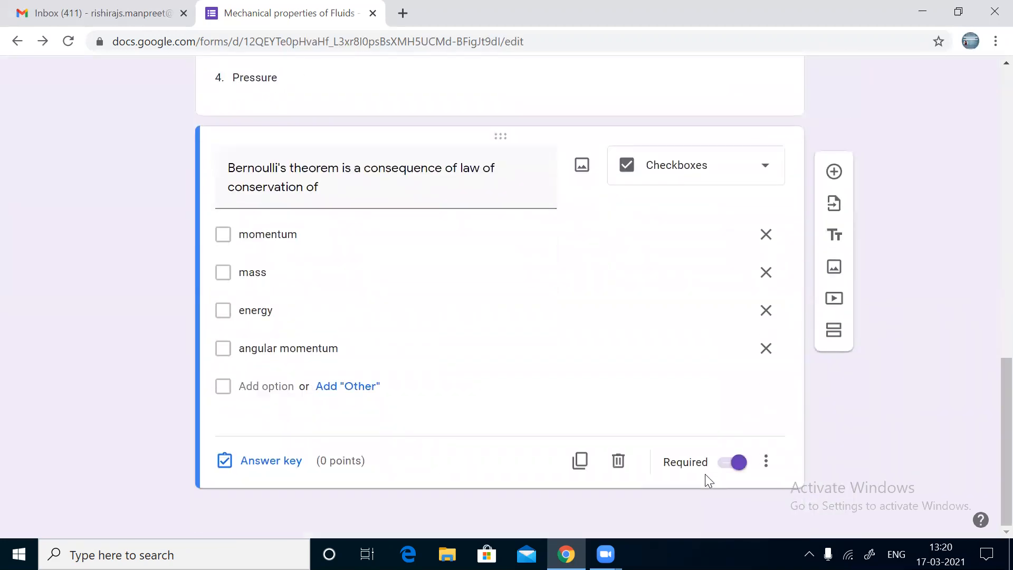
scroll(705, 474, "up", 10)
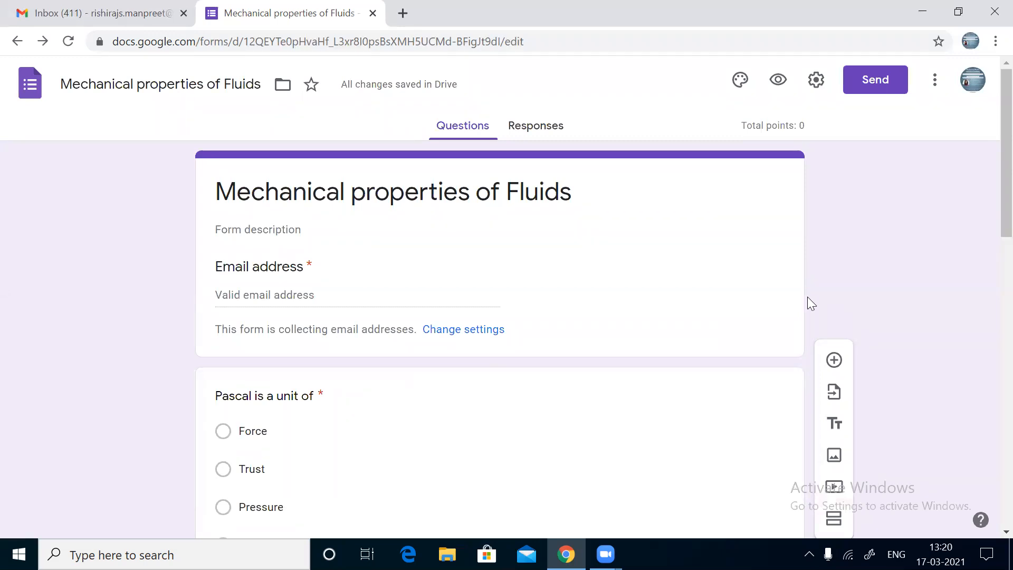
left_click(777, 81)
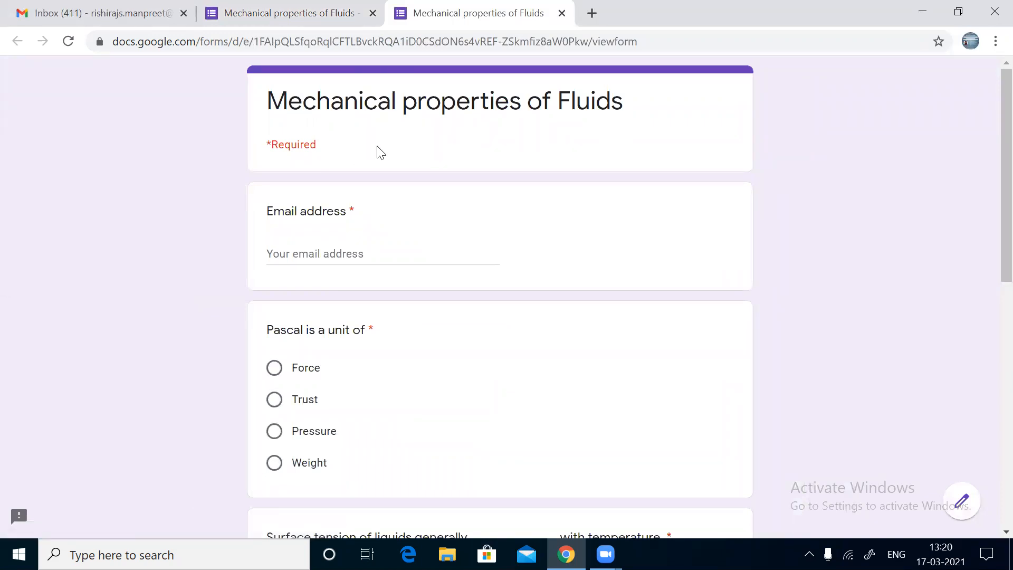
Step: Enter a test email address in the preview's Email field, then go back to the editor tab
left_click(350, 262)
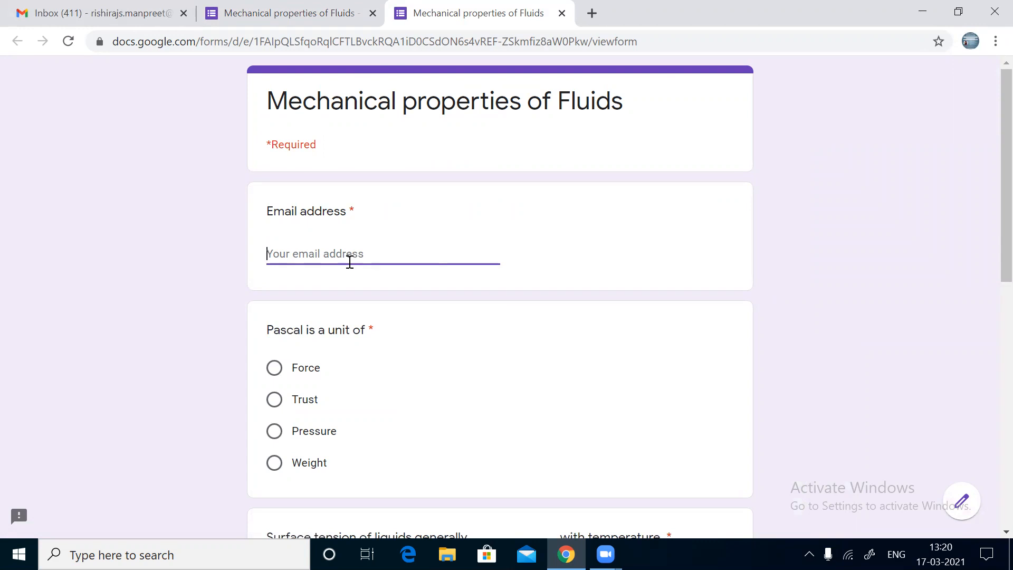
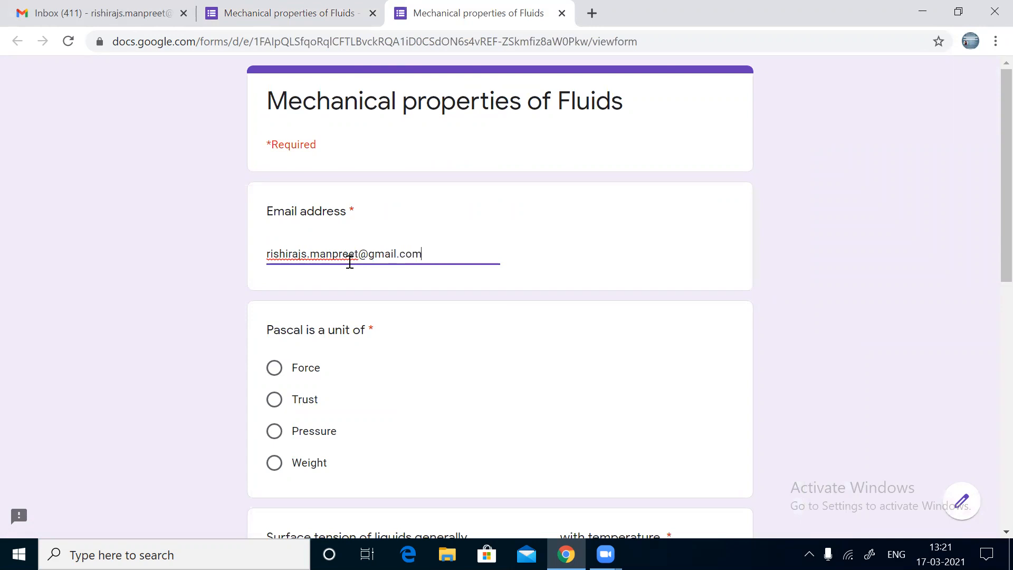
scroll(349, 262, "down", 7)
scroll(350, 262, "up", 3)
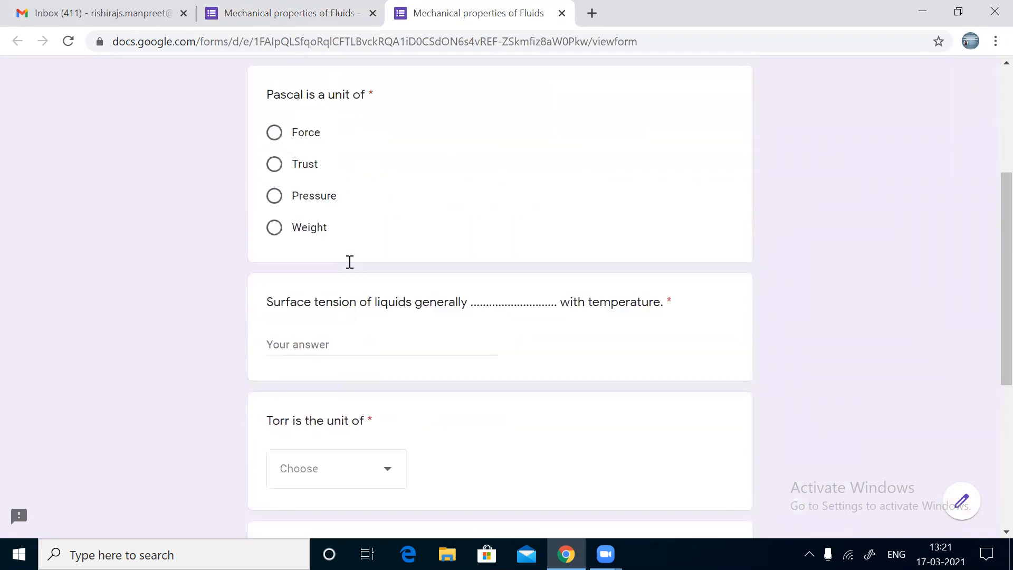
scroll(350, 262, "up", 2)
scroll(350, 262, "down", 1)
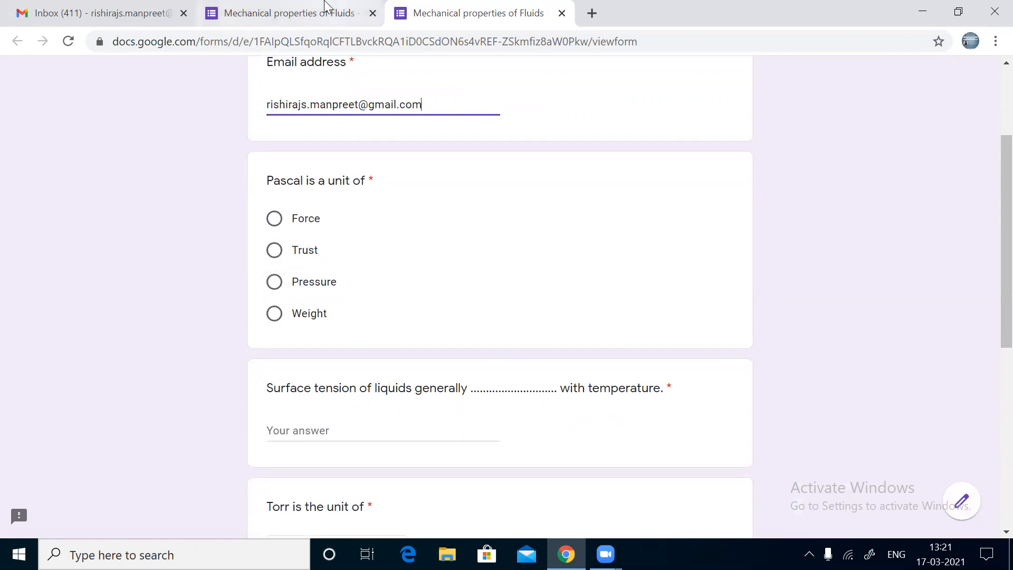
left_click(310, 7)
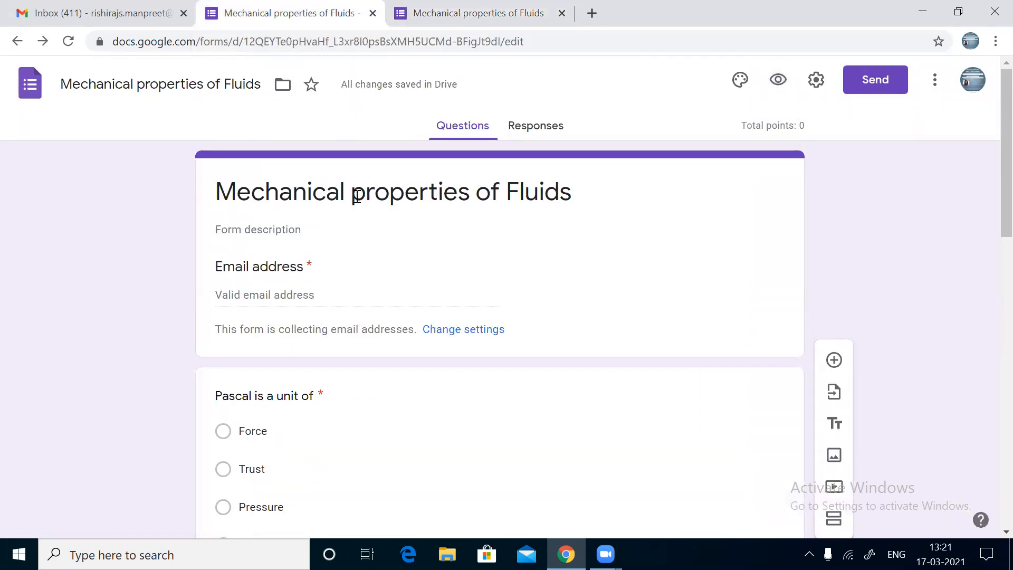
Step: Set the Pascal question's answer key to Pressure, worth 1 point
scroll(378, 467, "down", 4)
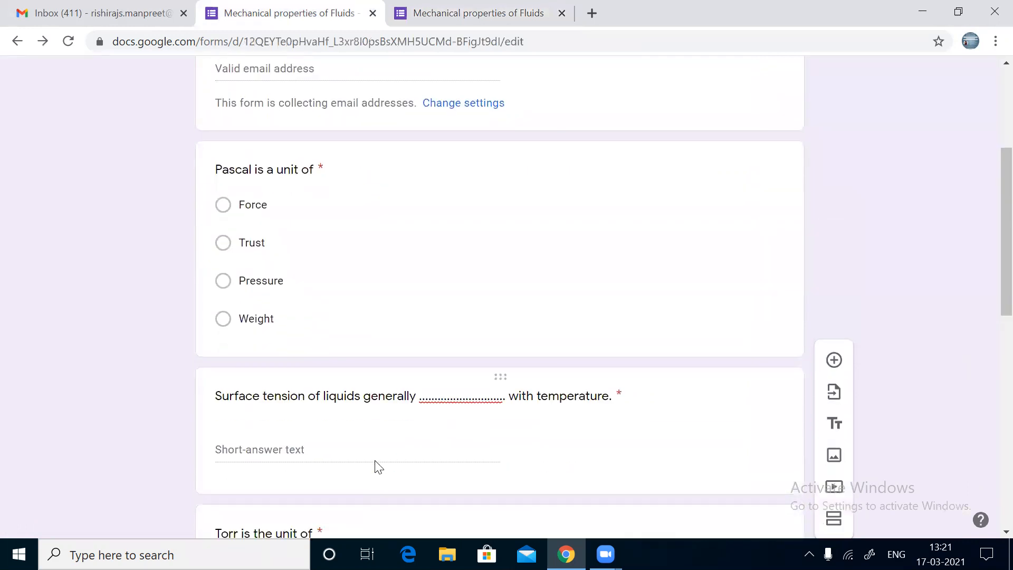
scroll(377, 465, "up", 3)
scroll(377, 461, "down", 1)
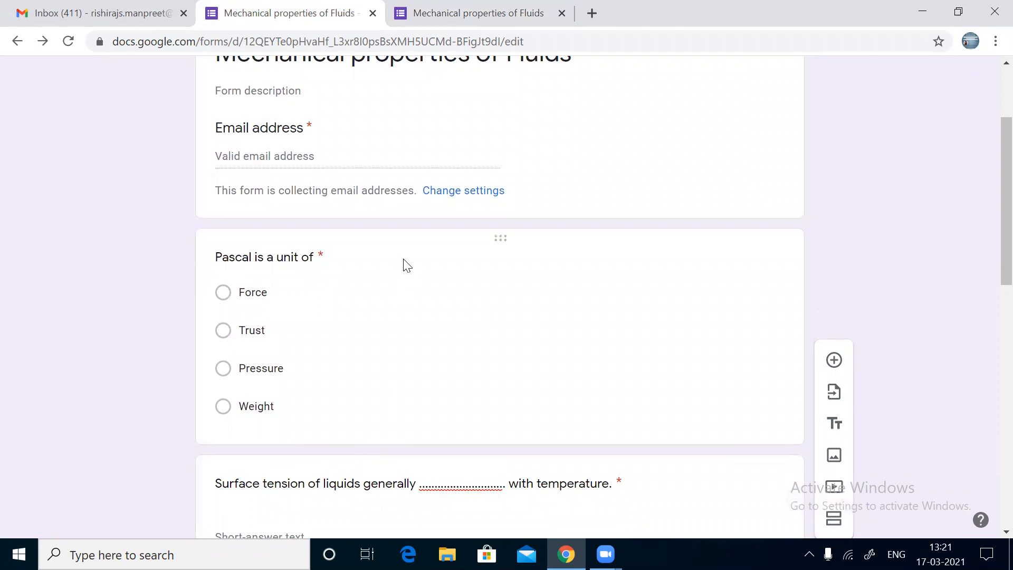
left_click(406, 264)
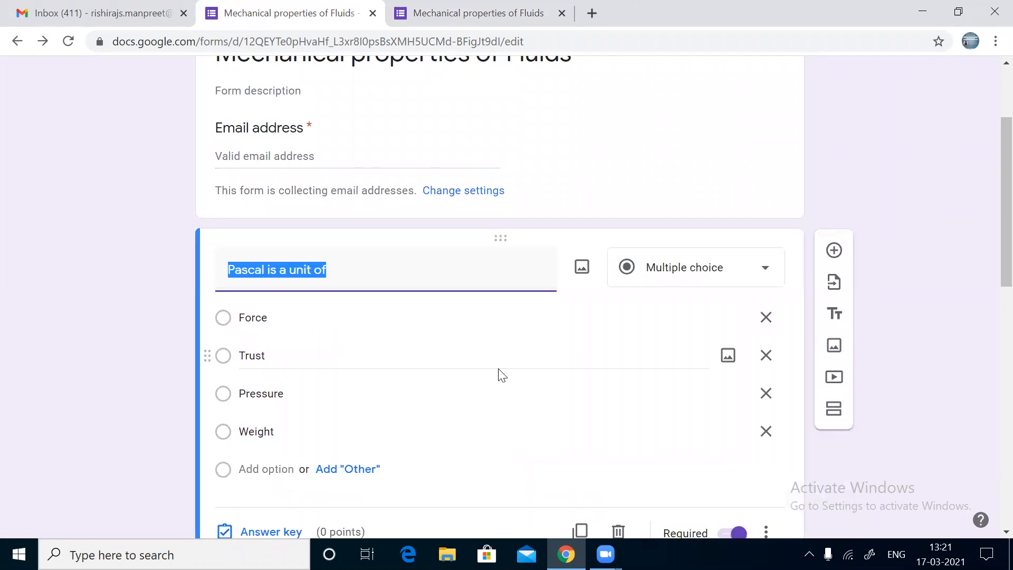
scroll(499, 372, "down", 4)
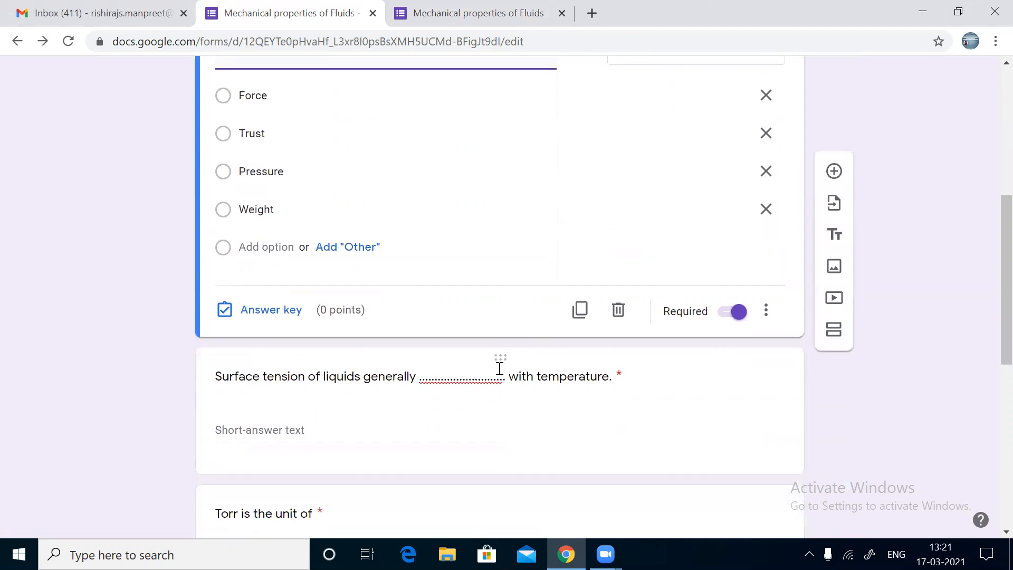
left_click(264, 293)
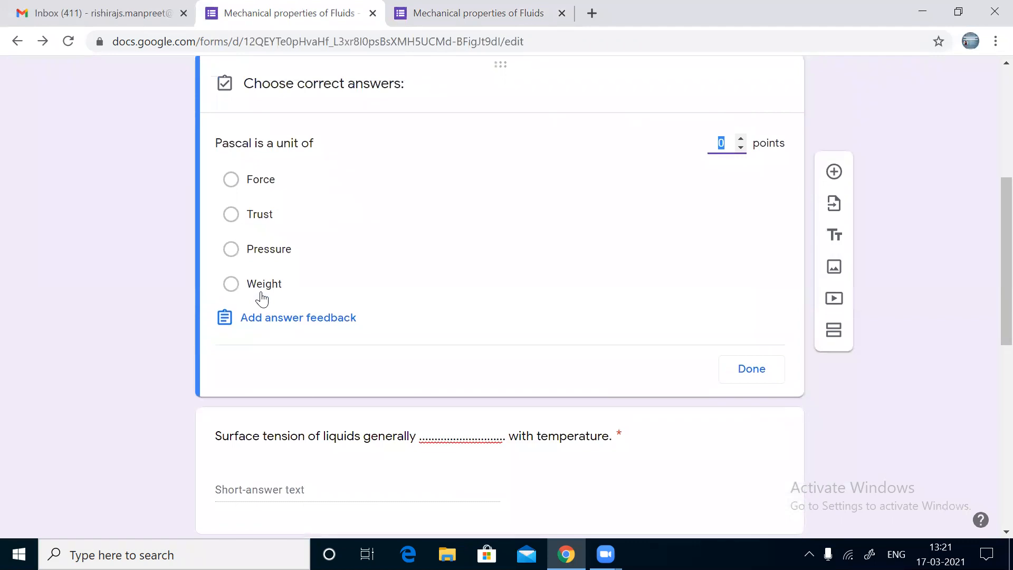
scroll(262, 300, "up", 2)
left_click(231, 333)
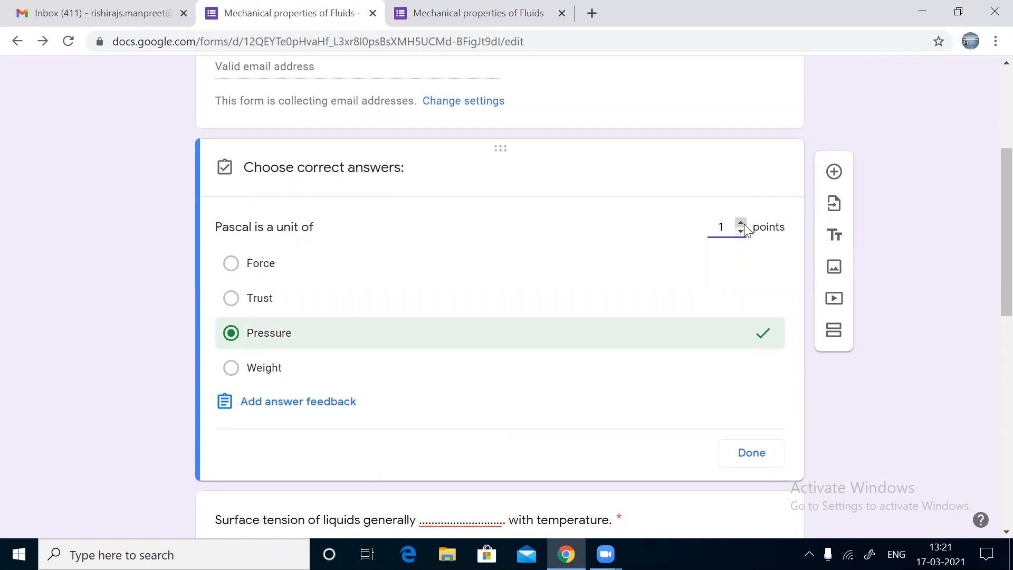
scroll(593, 378, "down", 1)
scroll(593, 378, "down", 5)
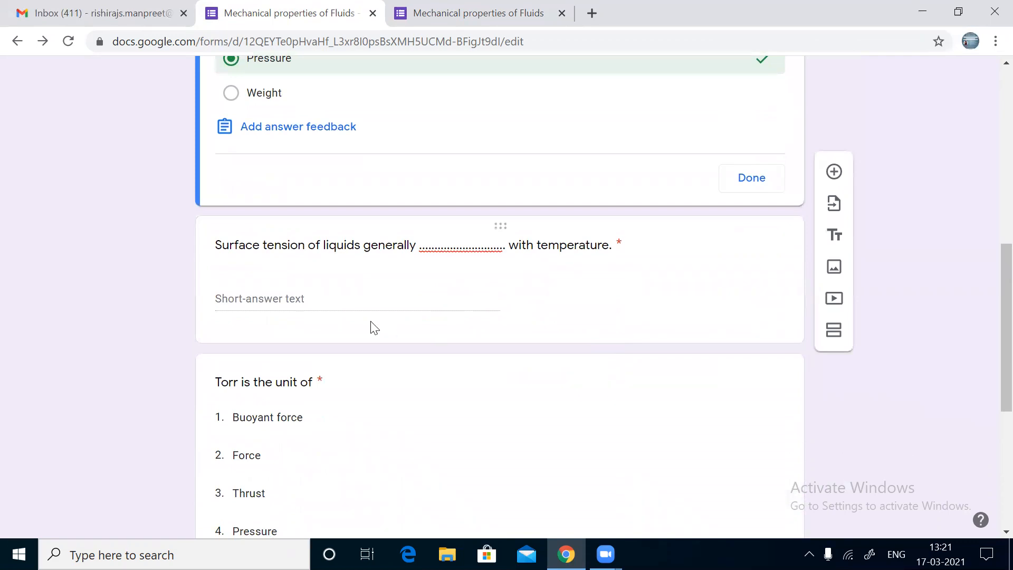
Step: Give the surface-tension question the 1-point correct answer 'Decreases', then open the Torr question
left_click(359, 305)
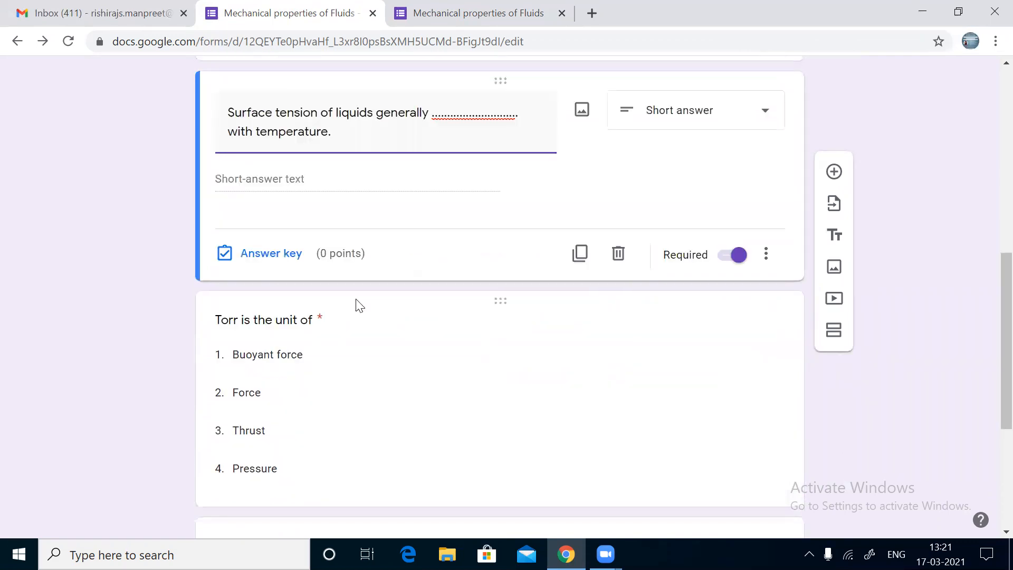
left_click(254, 177)
left_click(253, 258)
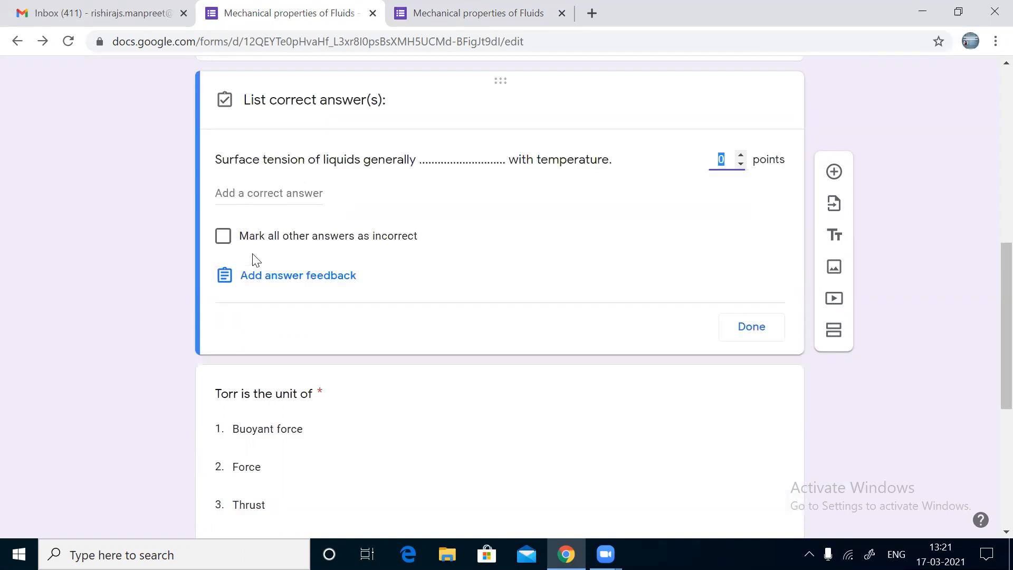
left_click(280, 195)
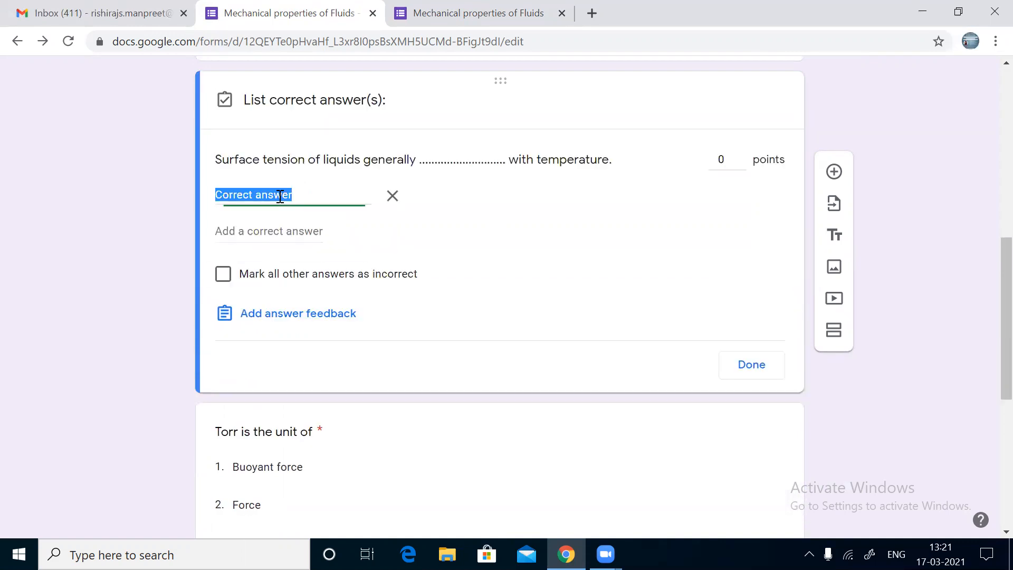
type("D")
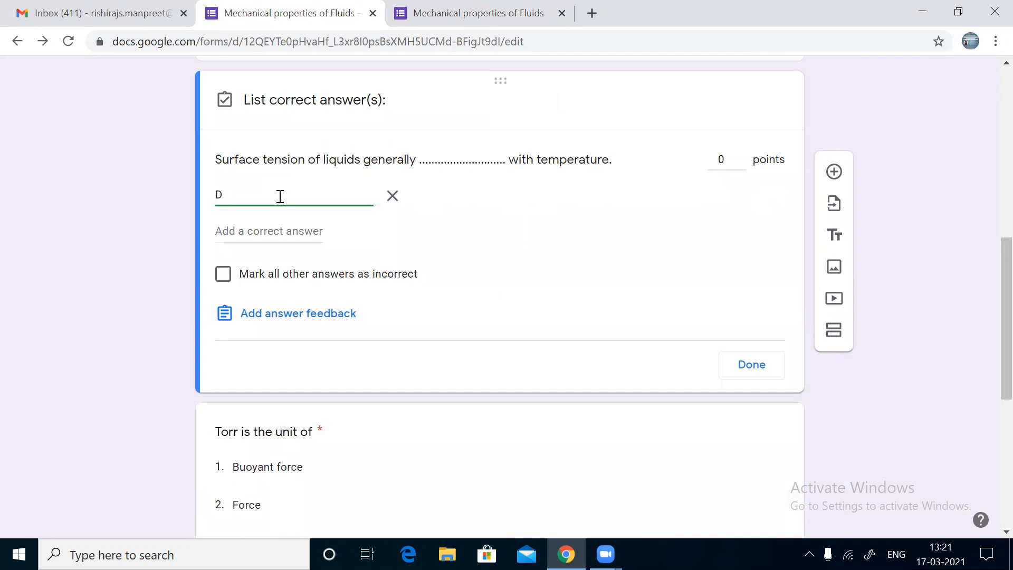
type("ecreases")
left_click(741, 156)
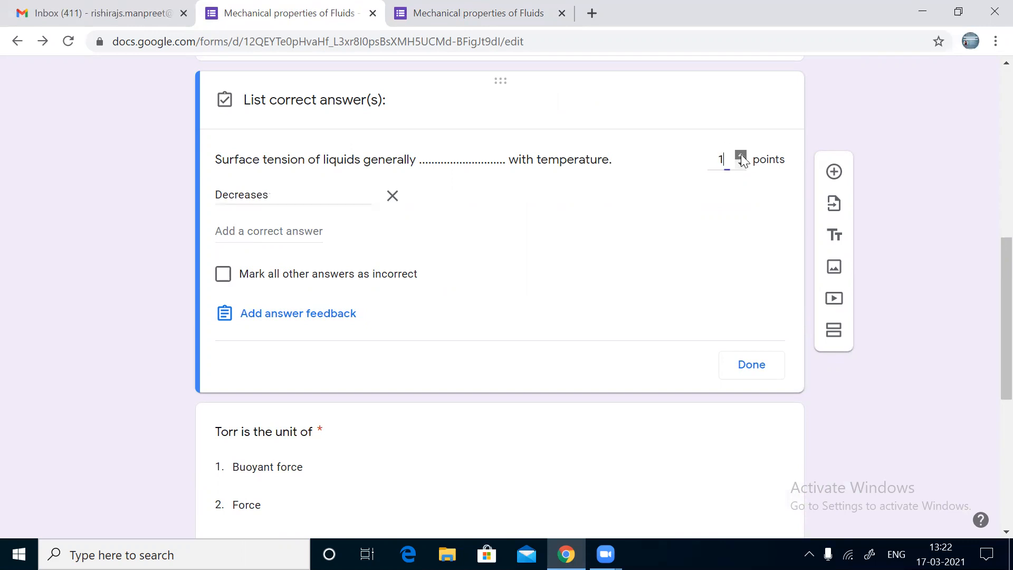
left_click(754, 366)
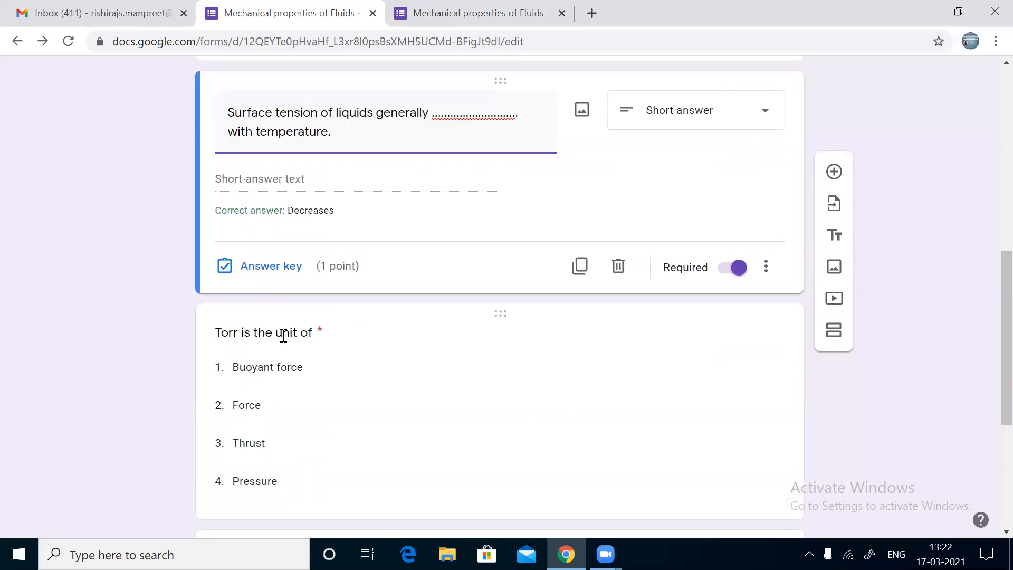
left_click(284, 336)
scroll(283, 334, "down", 5)
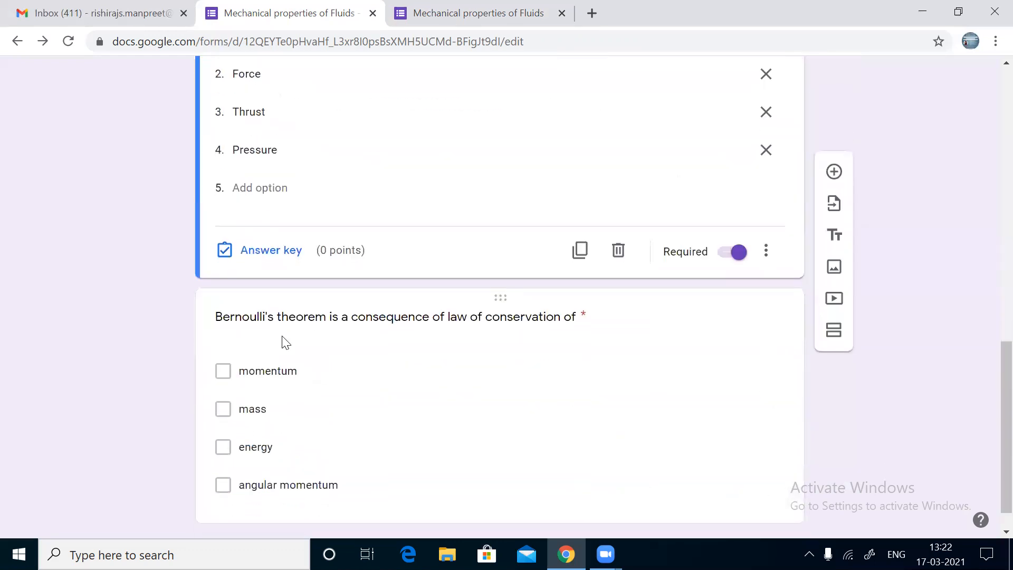
Step: Mark Pressure as the Torr question's correct answer, worth 1 point
left_click(257, 255)
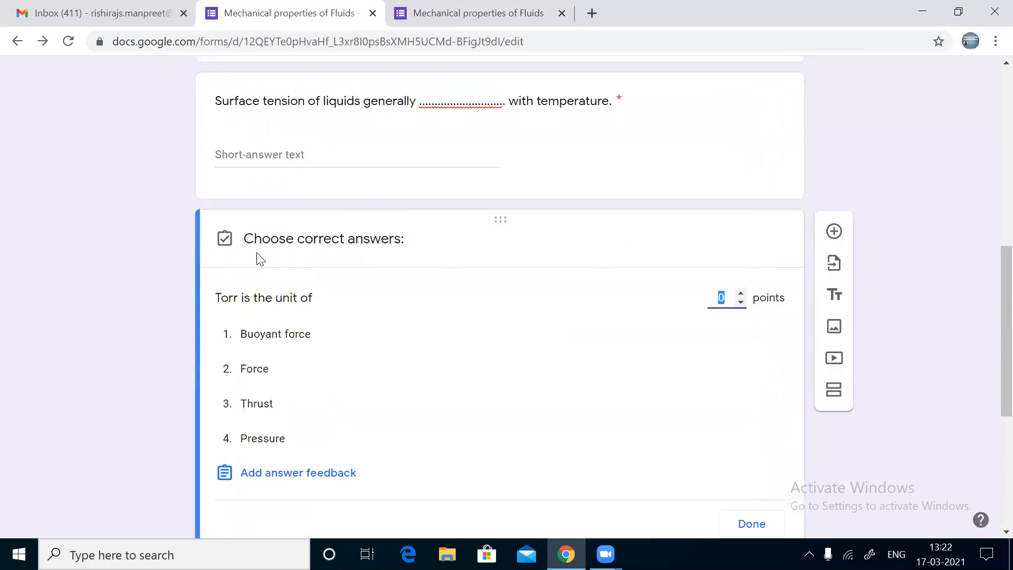
scroll(259, 259, "down", 2)
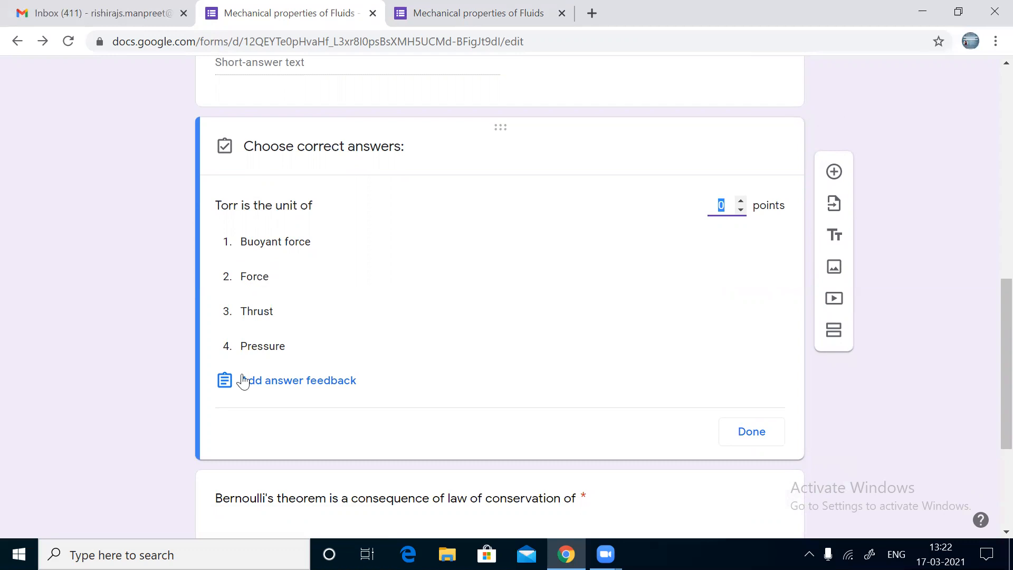
left_click(260, 346)
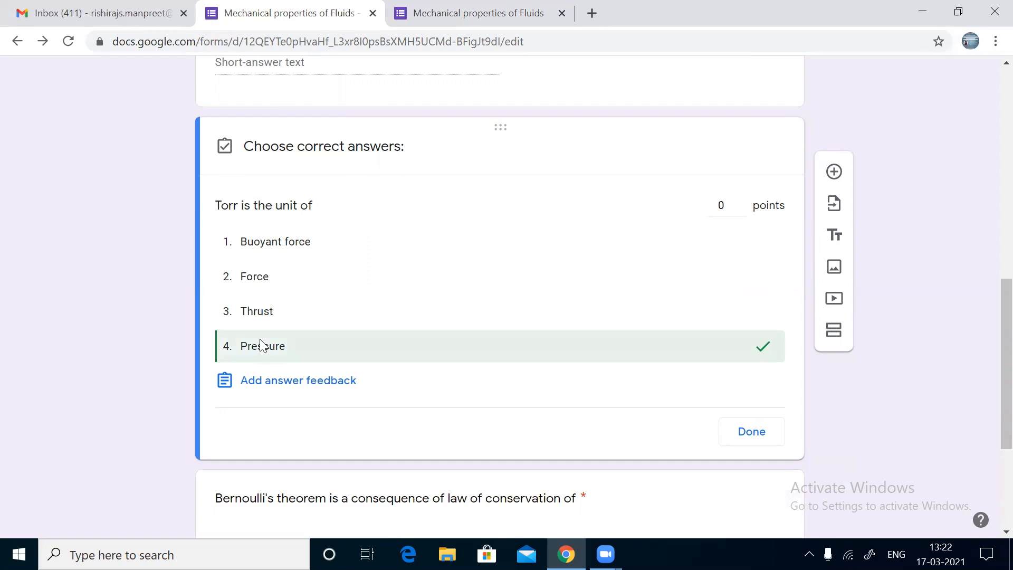
left_click(741, 201)
left_click(744, 437)
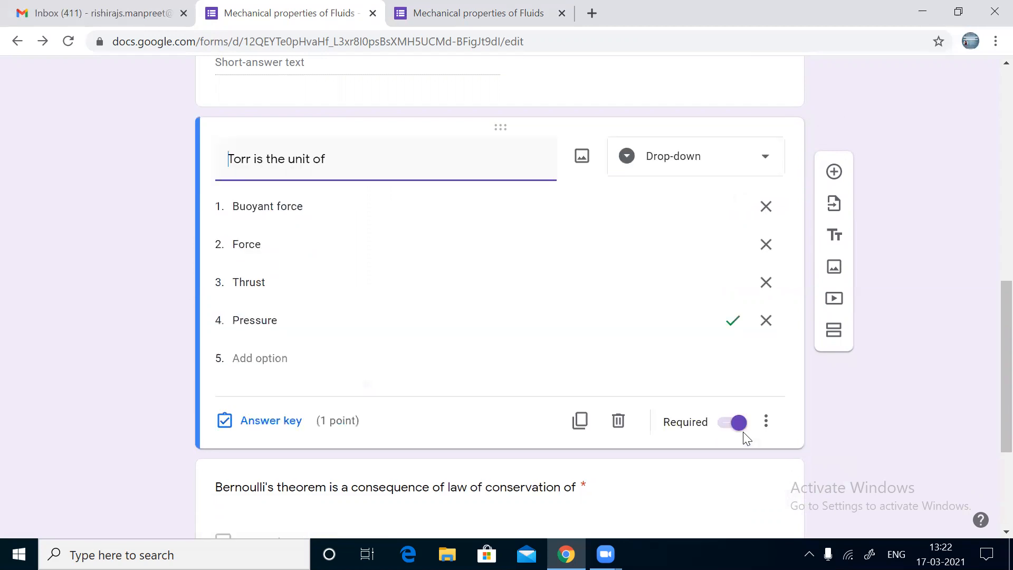
scroll(744, 437, "down", 4)
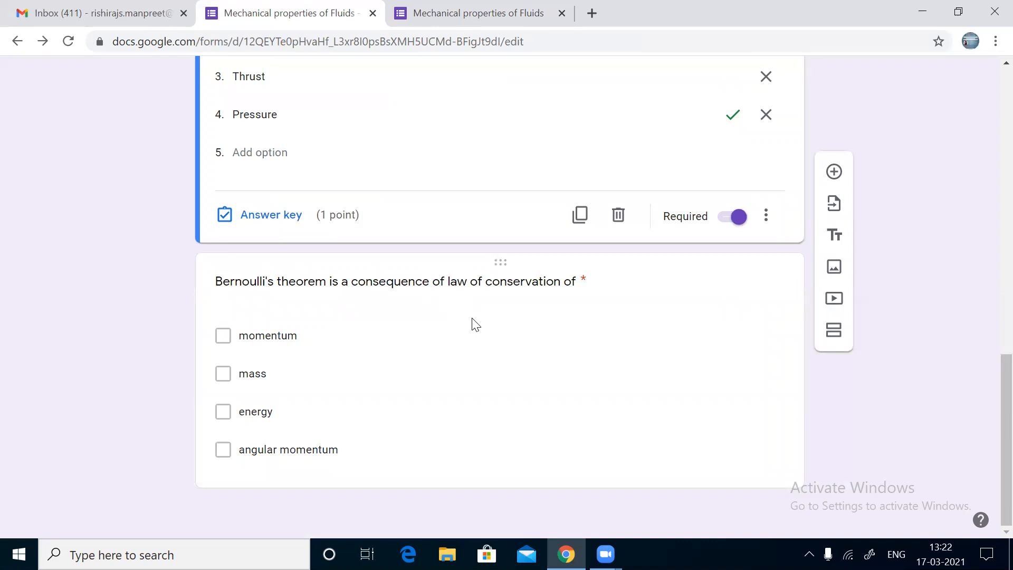
Step: Mark energy as the Bernoulli question's correct answer, worth 1 point
left_click(357, 287)
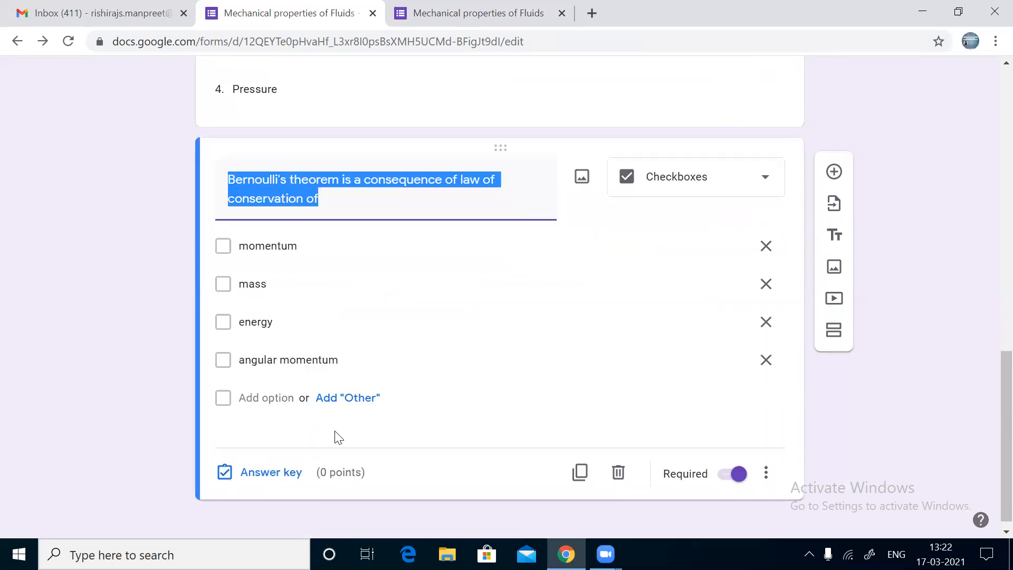
left_click(254, 475)
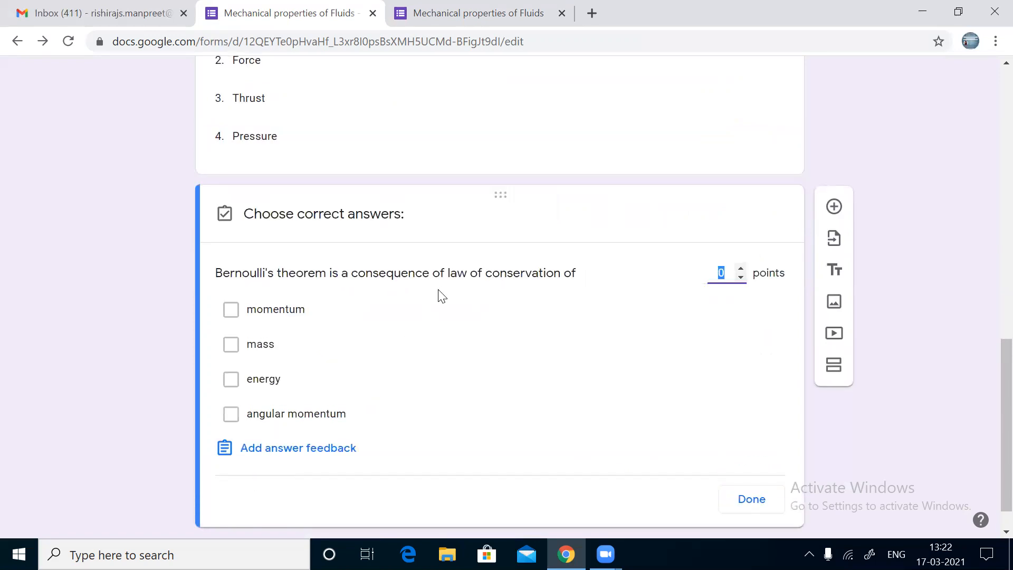
left_click(230, 381)
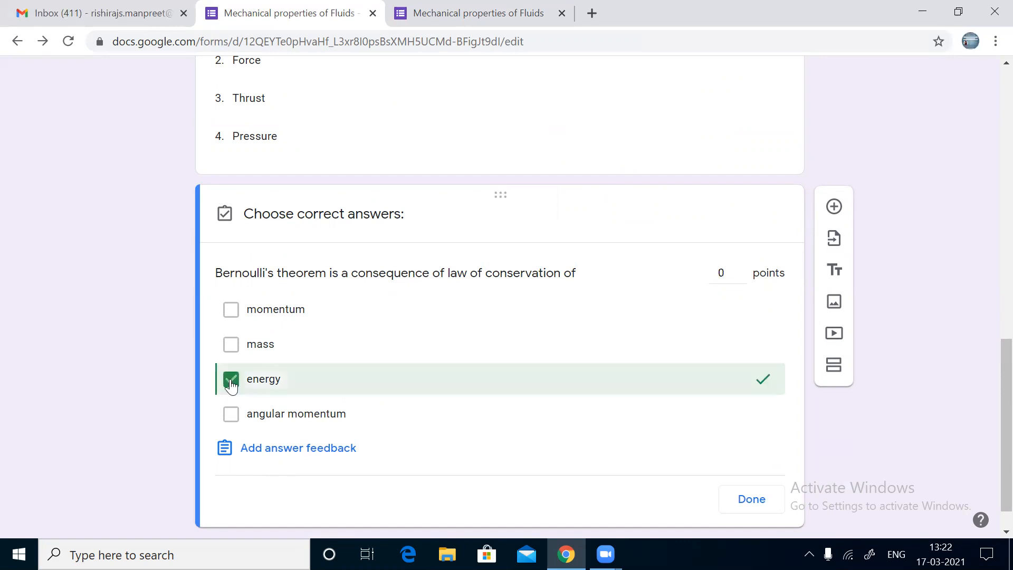
left_click(741, 269)
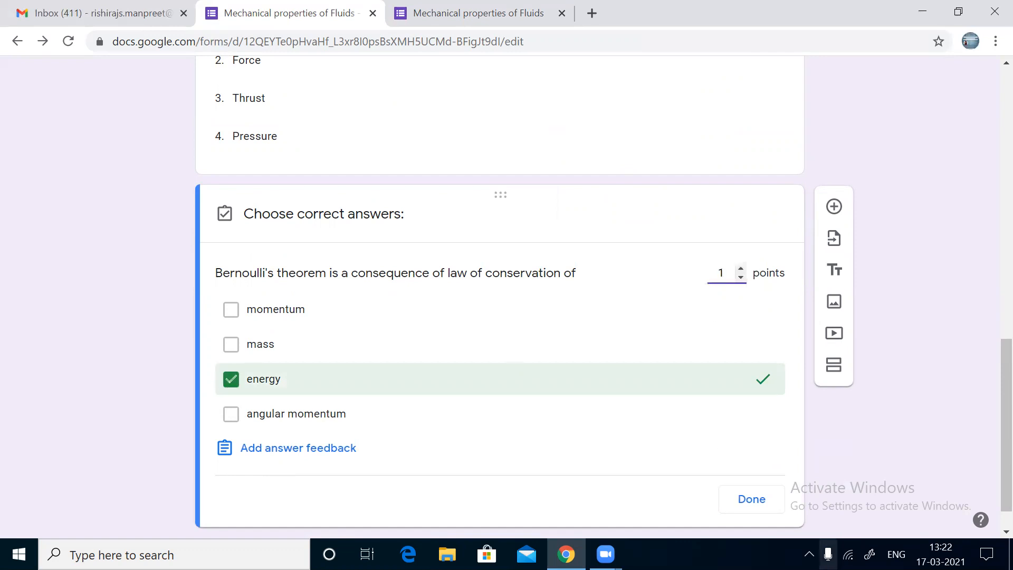
left_click(751, 499)
scroll(766, 513, "up", 10)
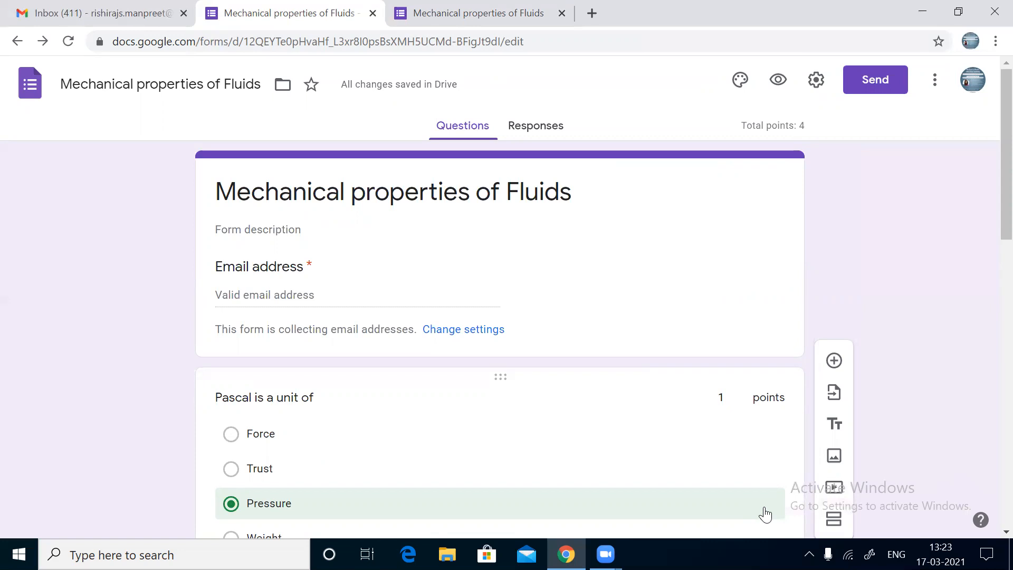
Step: In the live form, answer Pressure for the Pascal question and 'decreases' for the surface-tension blank
left_click(493, 15)
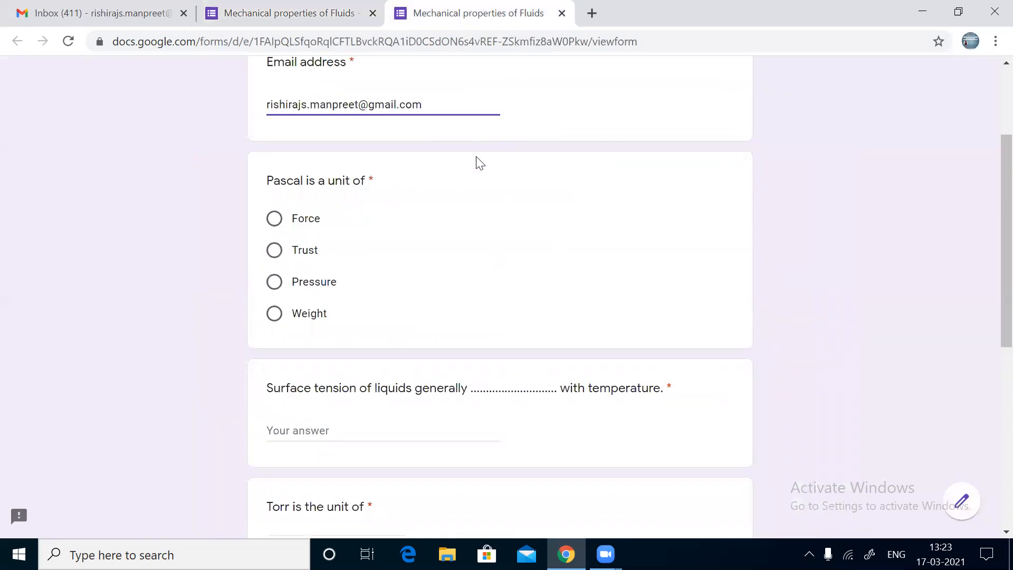
scroll(477, 157, "up", 3)
scroll(476, 157, "down", 1)
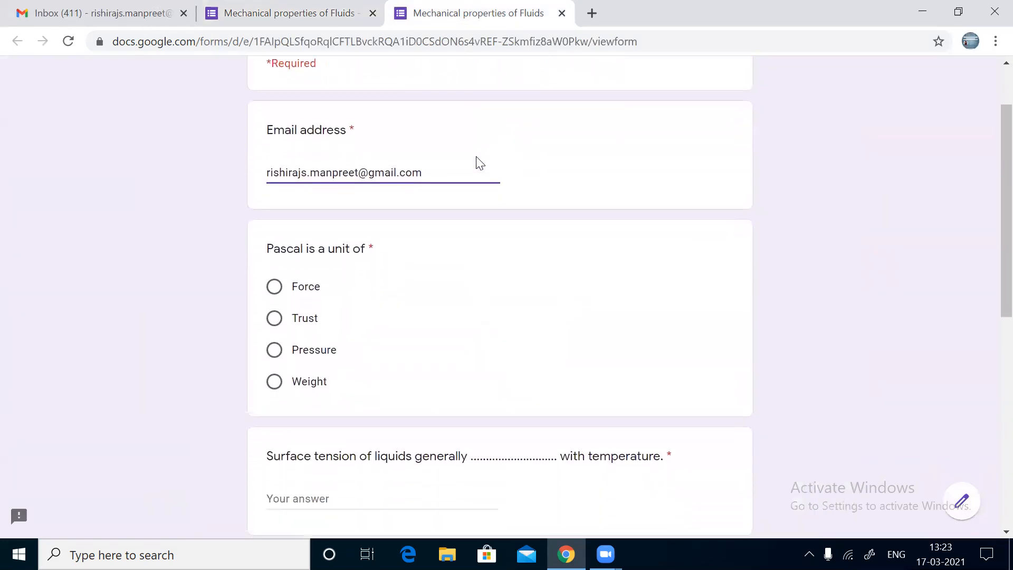
scroll(478, 161, "down", 1)
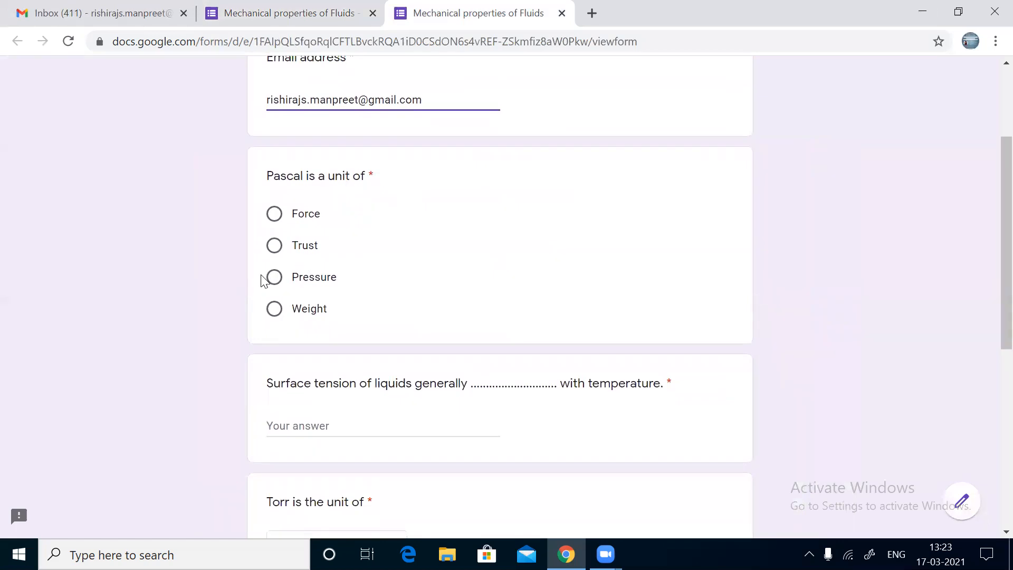
left_click(285, 282)
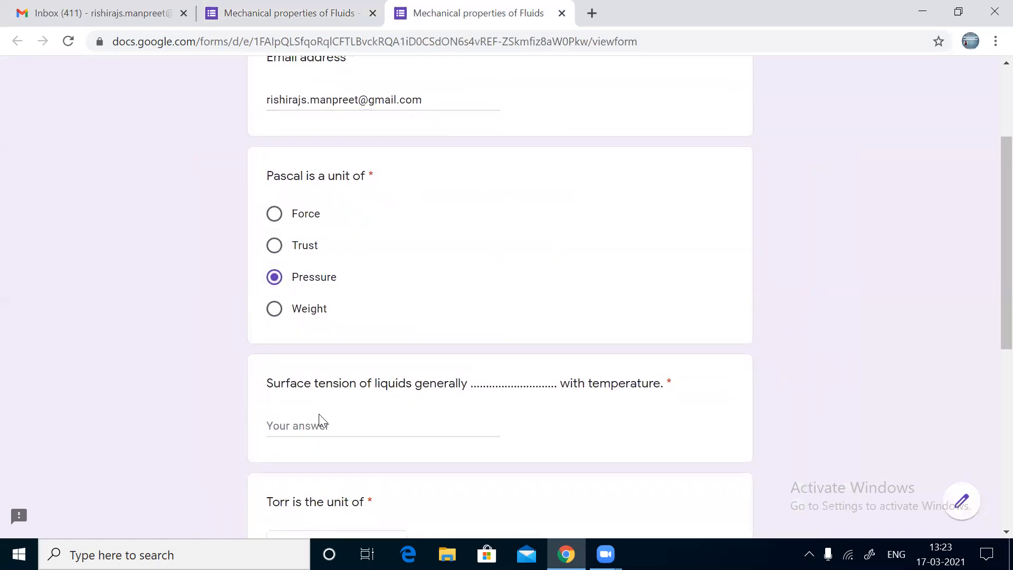
scroll(327, 432, "down", 2)
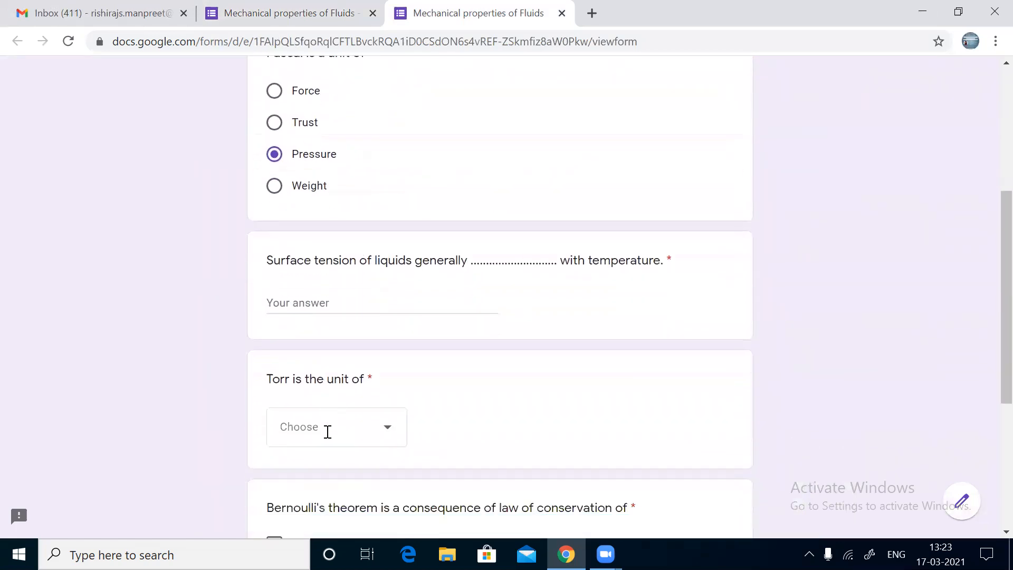
left_click(303, 302)
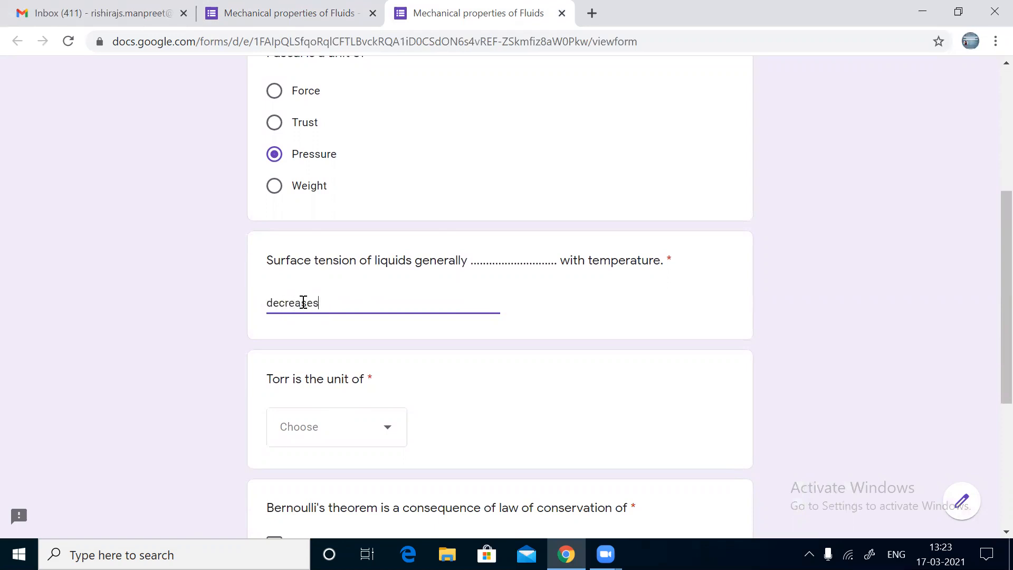
Step: Choose Pressure in the Torr question's dropdown
left_click(331, 428)
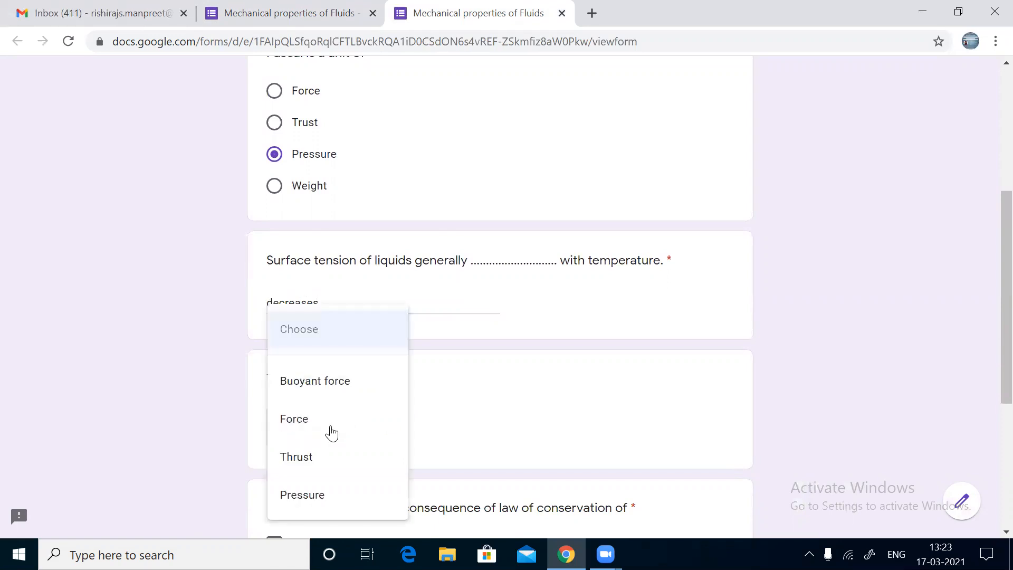
left_click(302, 492)
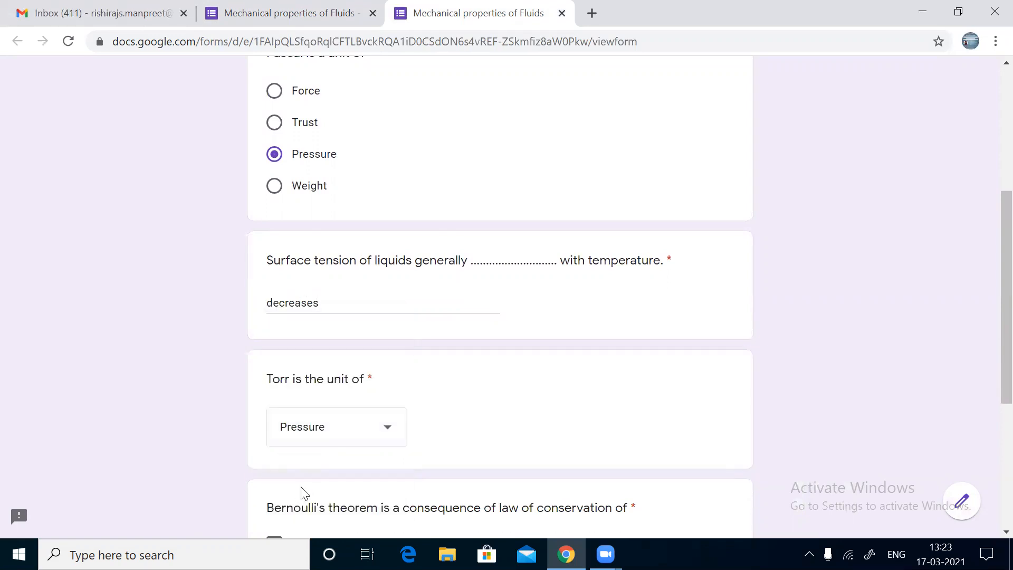
scroll(303, 493, "down", 3)
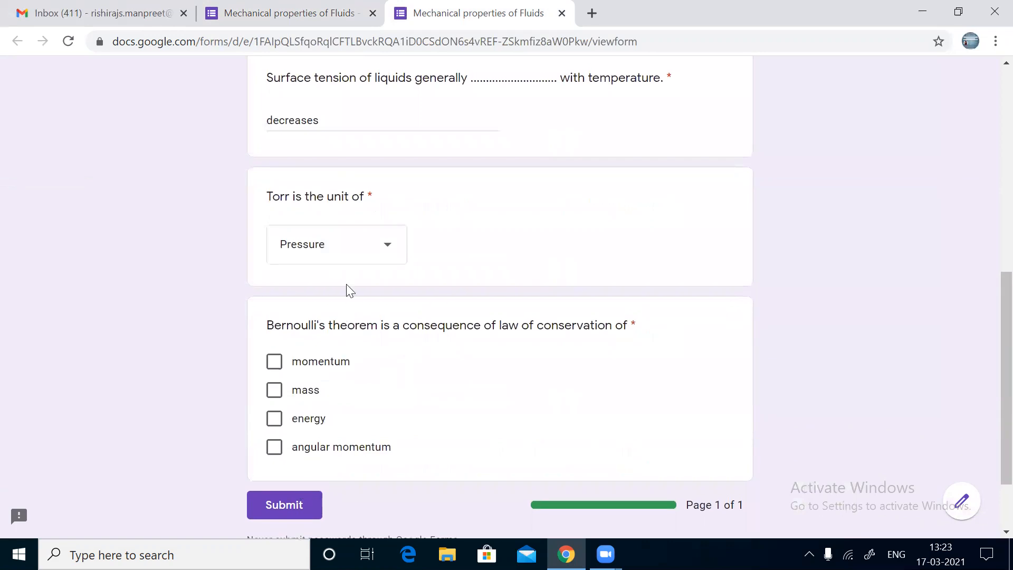
left_click(357, 251)
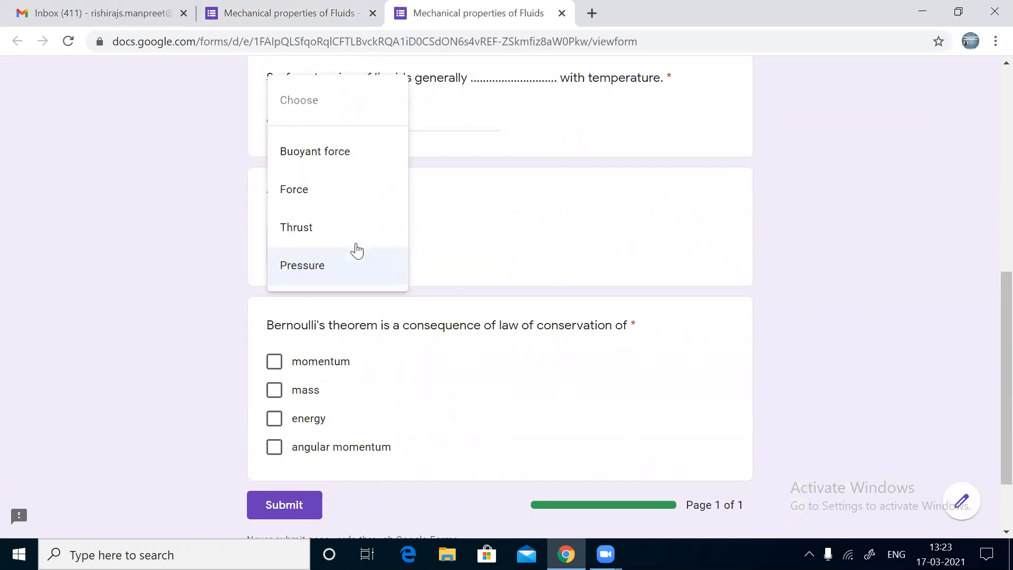
left_click(343, 279)
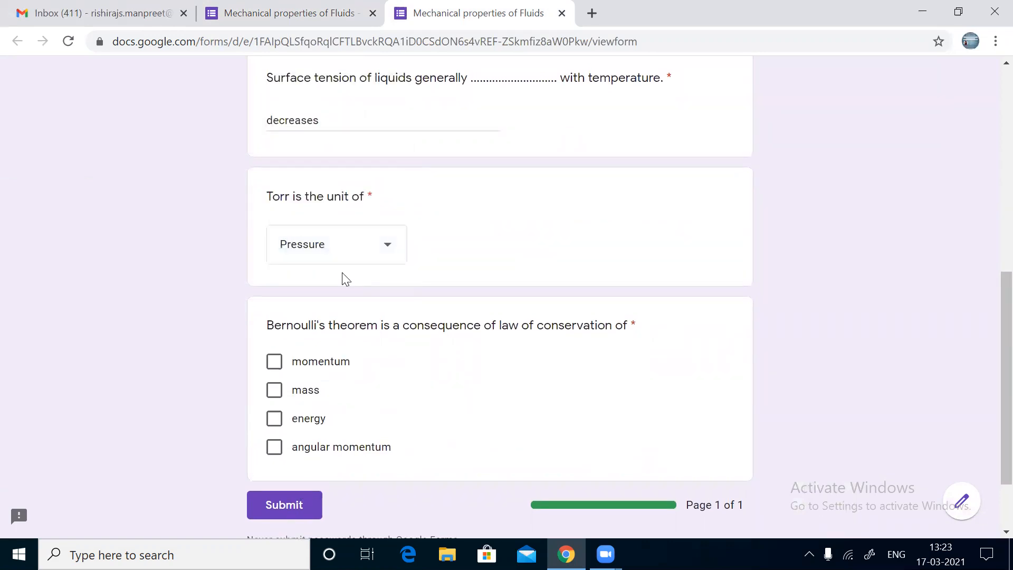
left_click(390, 253)
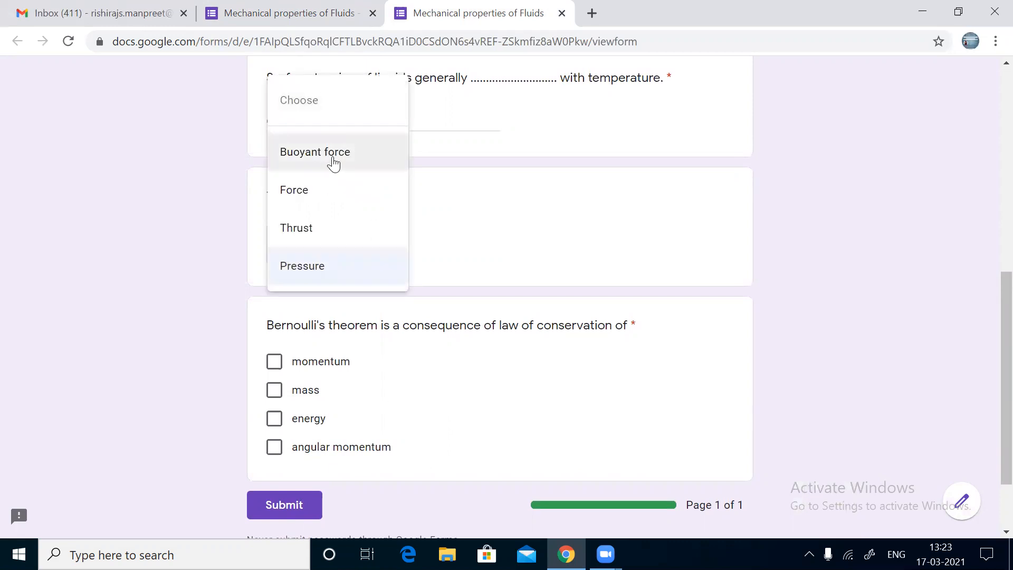
left_click(512, 273)
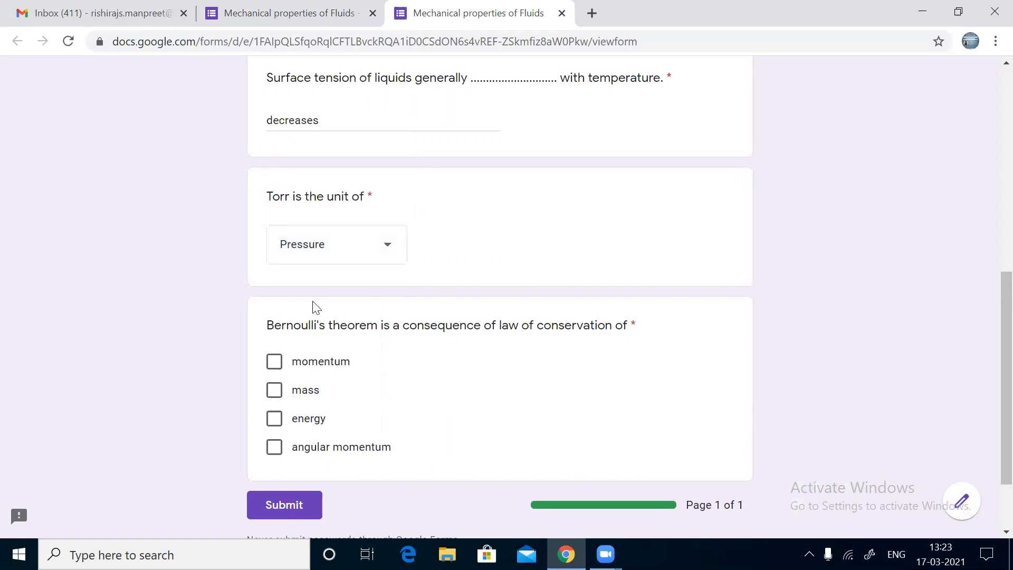
Step: Tick energy for the Bernoulli question and submit the response
scroll(439, 375, "down", 2)
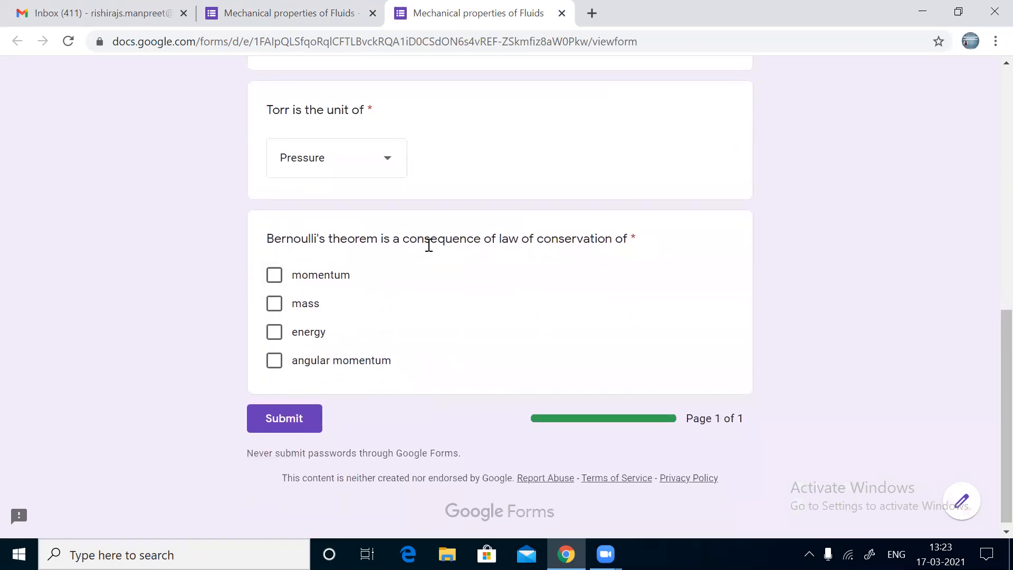
left_click(274, 332)
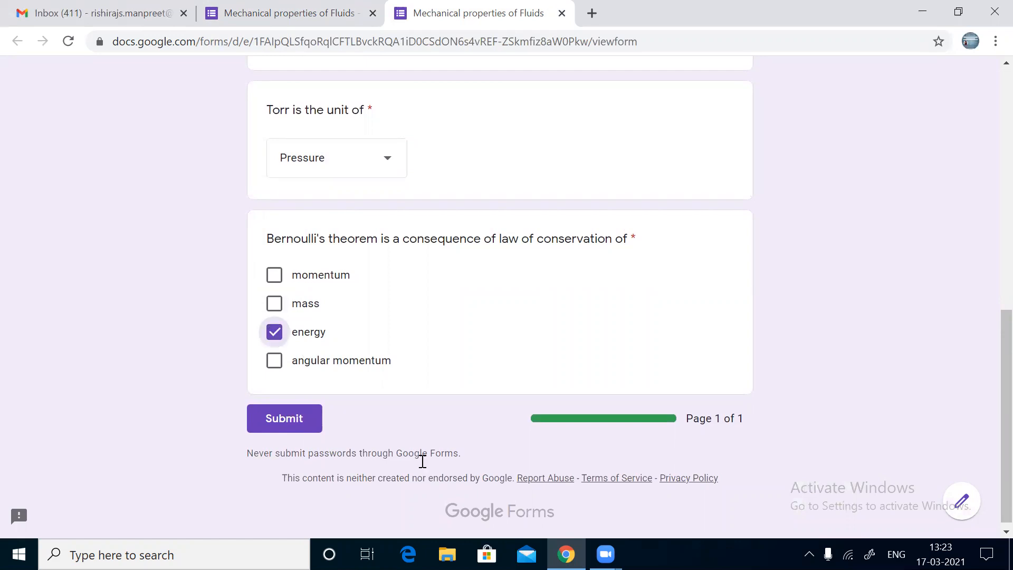
left_click(312, 422)
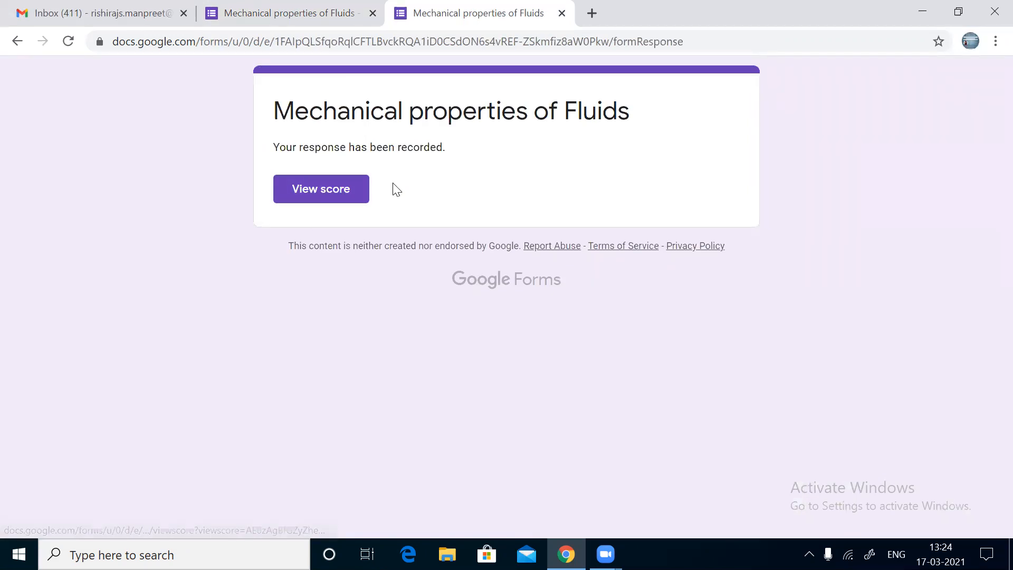
Step: Review the 3/4 score, noting lowercase 'decreases' was marked wrong against 'Decreases'
left_click(350, 199)
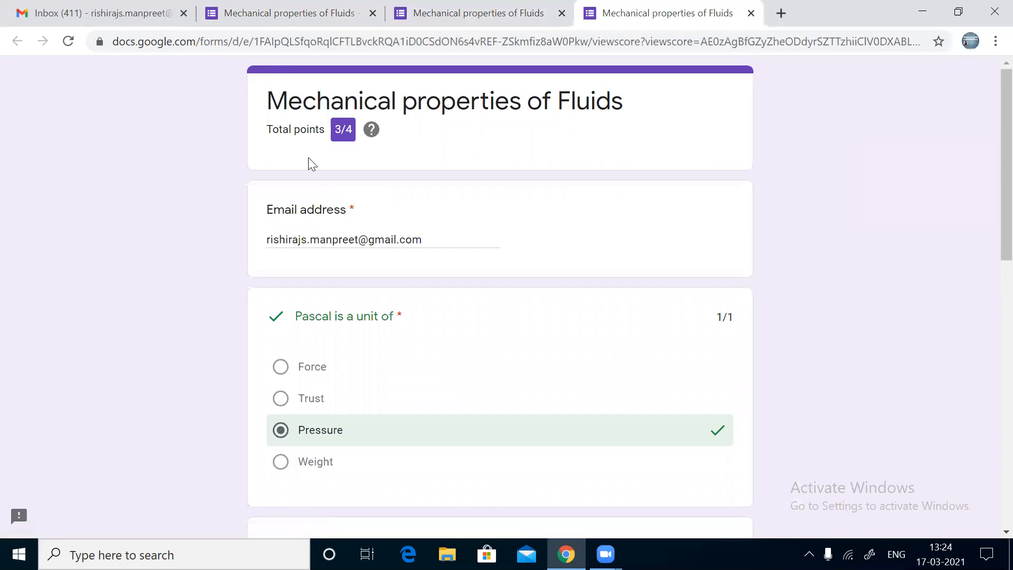
scroll(340, 235, "down", 5)
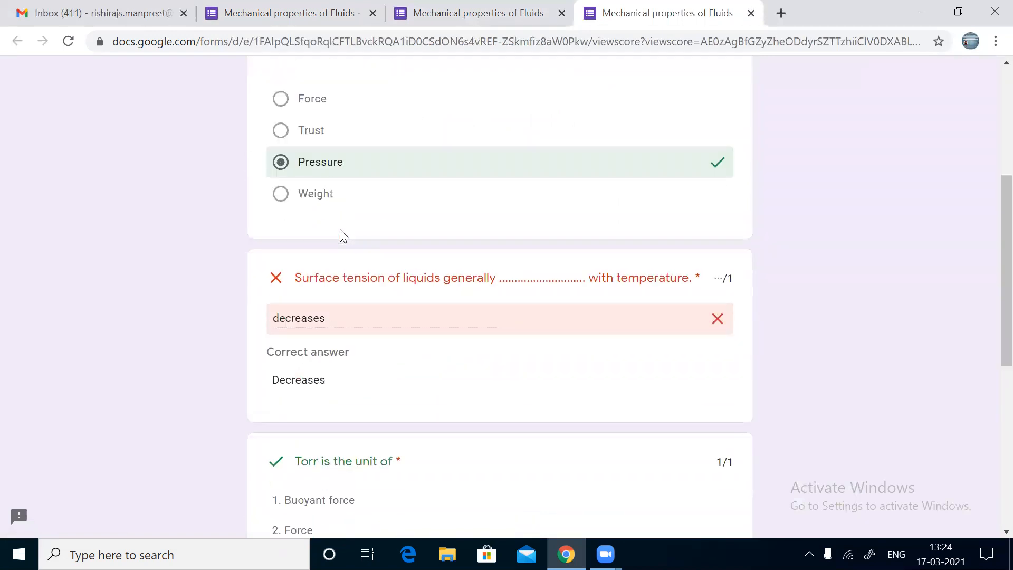
scroll(340, 230, "up", 1)
scroll(340, 230, "down", 3)
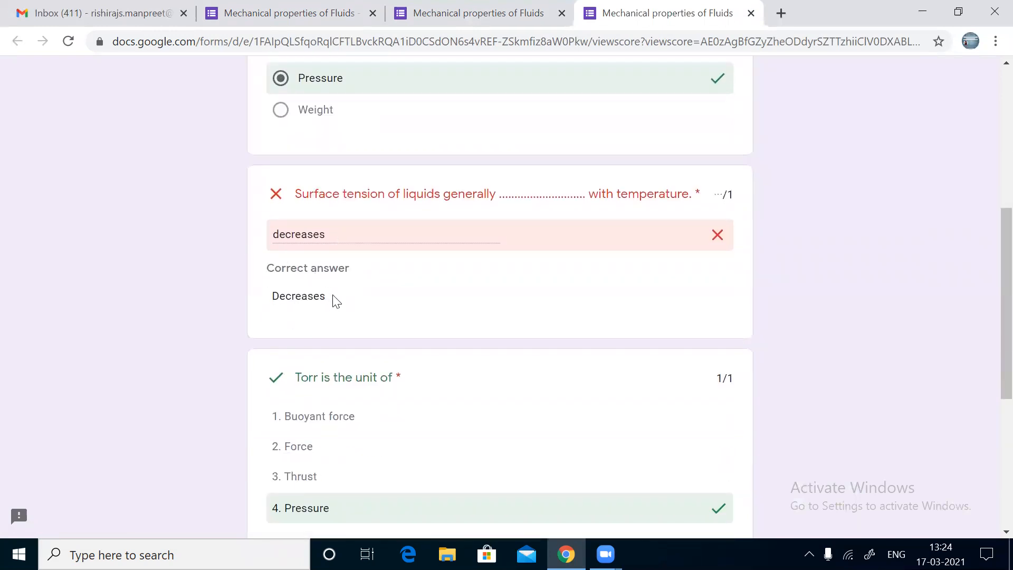
double_click(300, 297)
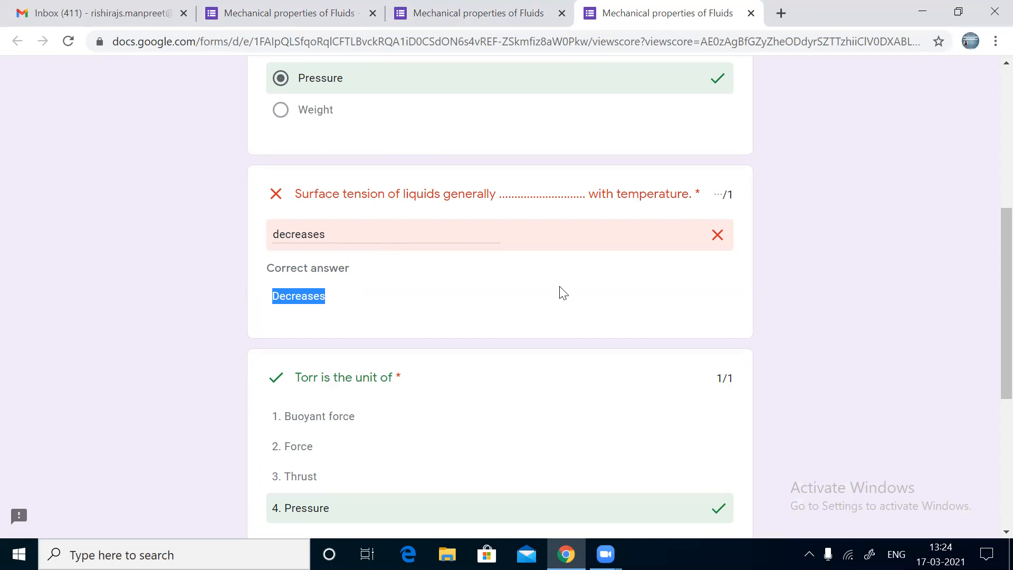
left_click(458, 5)
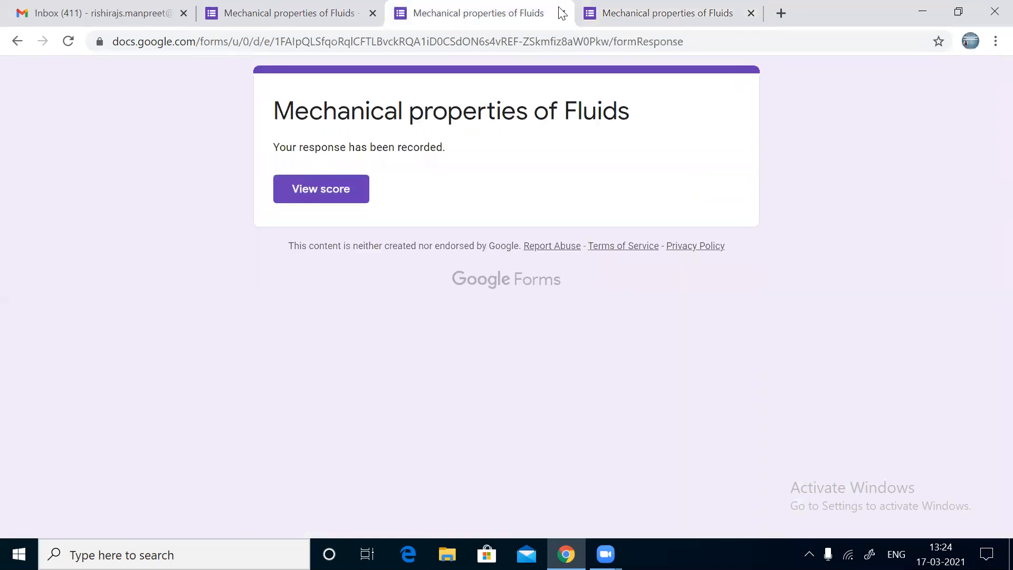
Step: In the form editor, set the description to 'MUST WRITE THE ANSWERS IN UPPER CASE'
left_click(237, 9)
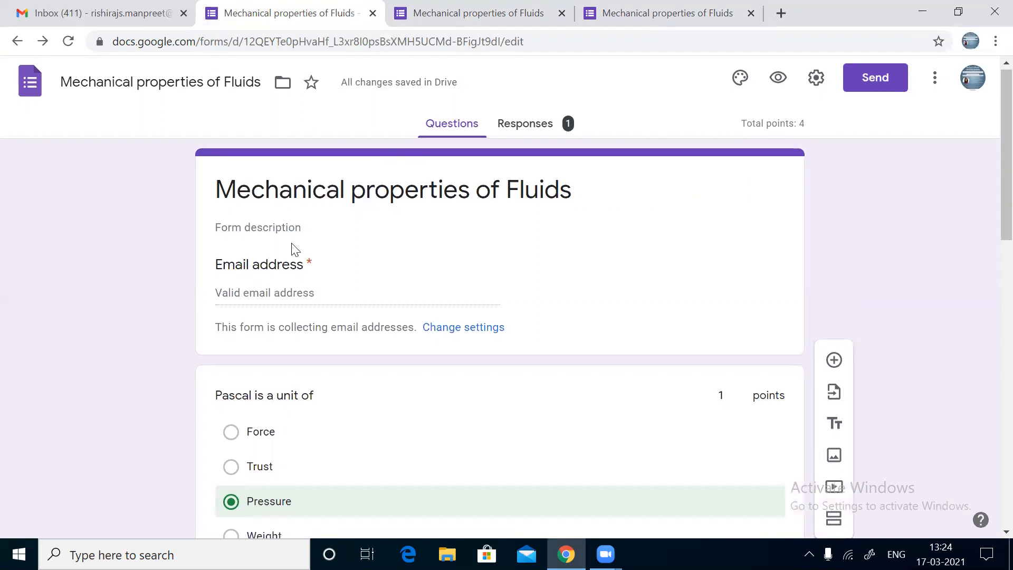
left_click(259, 235)
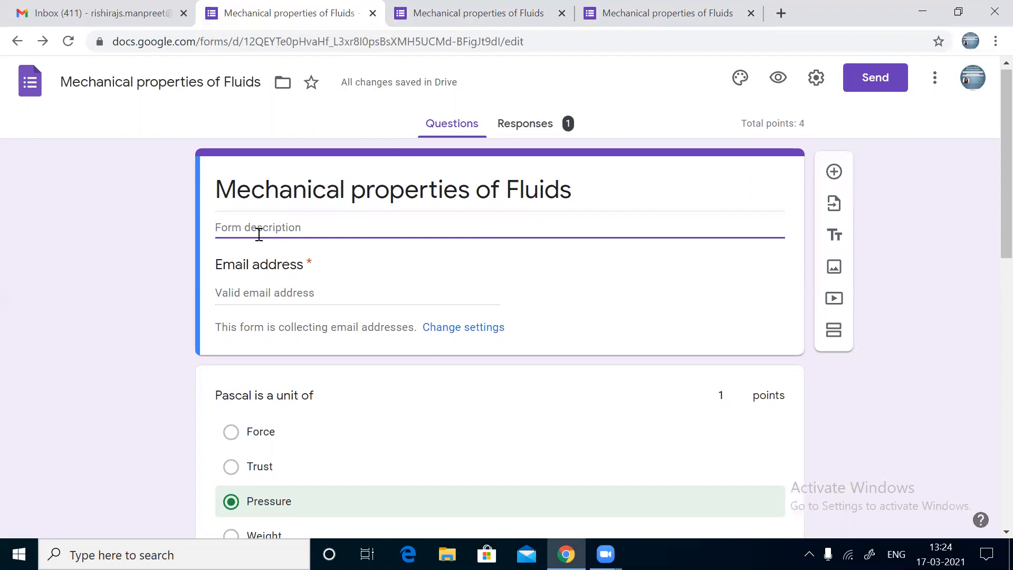
type("MUST WR")
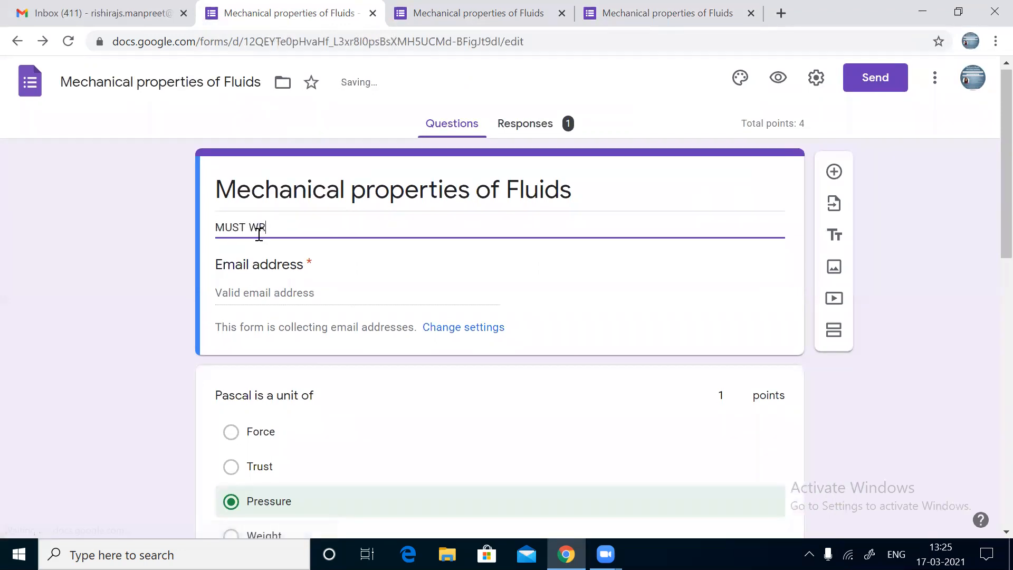
type("ITE THE ANS")
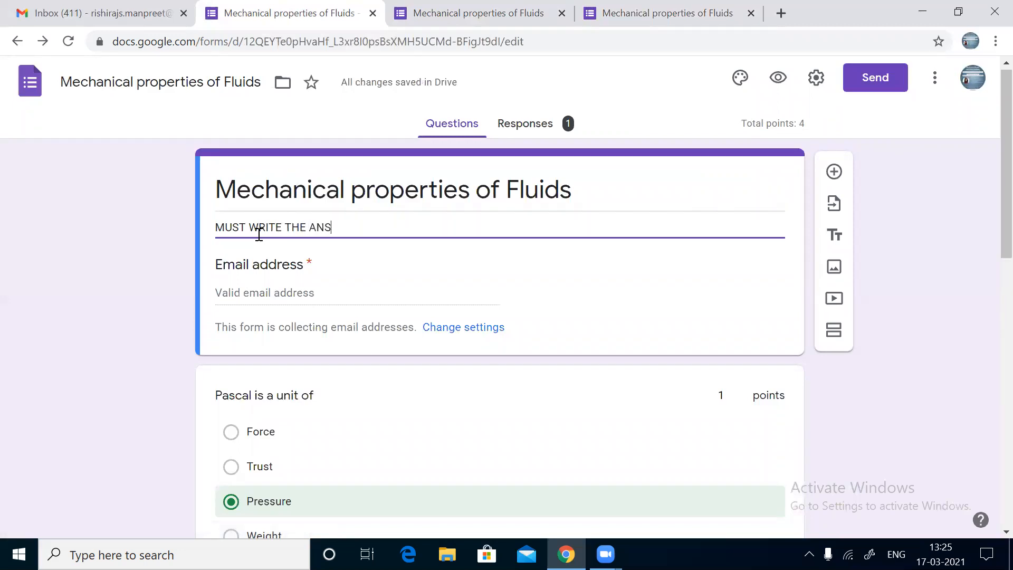
type("WERS IN")
type("U")
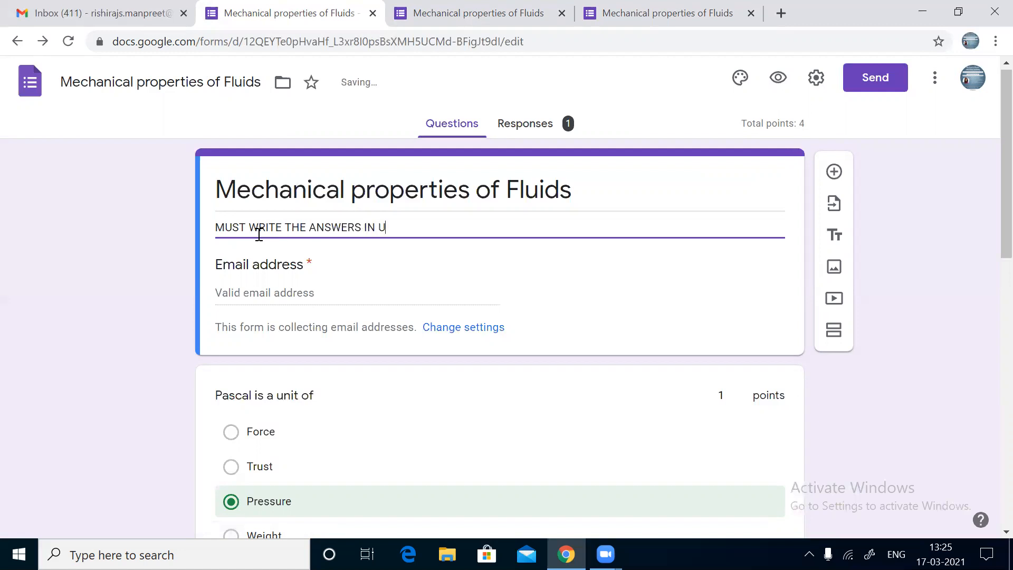
type("PPER CASE")
scroll(259, 233, "down", 5)
Step: Change the surface-tension question's correct answer from 'Decreases' to 'DECREASES'
scroll(259, 237, "down", 5)
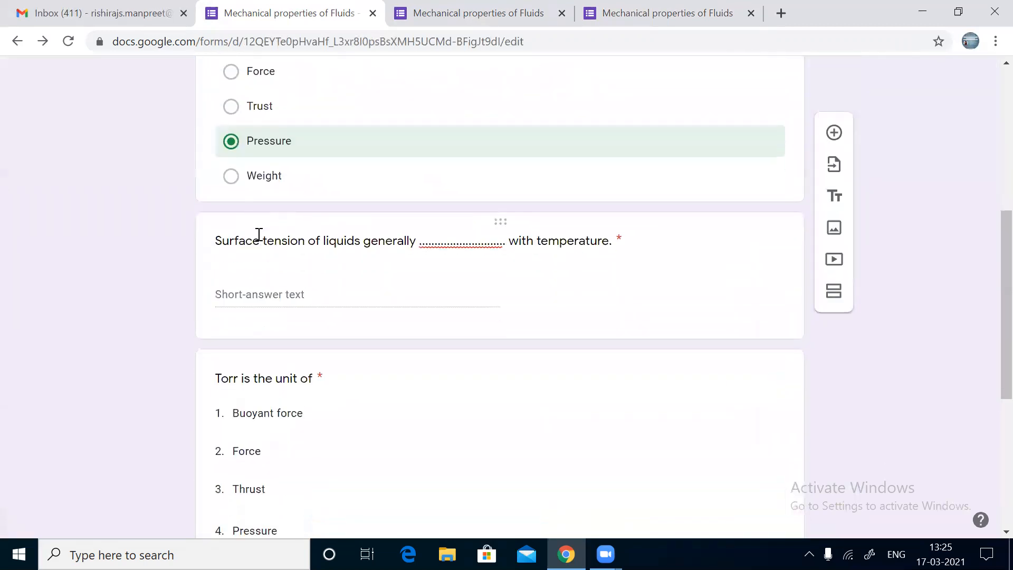
scroll(258, 237, "down", 2)
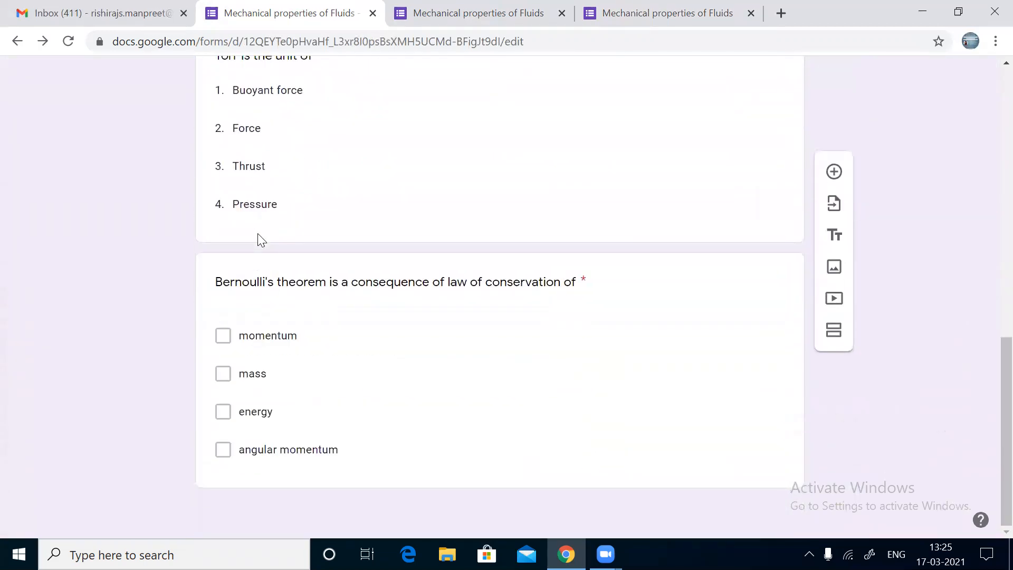
scroll(259, 240, "up", 5)
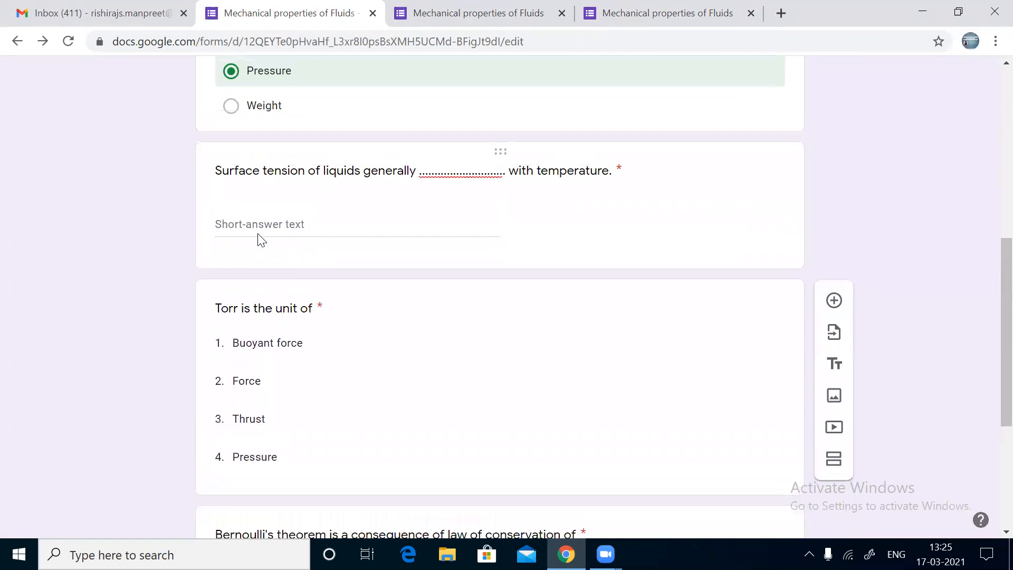
left_click(346, 218)
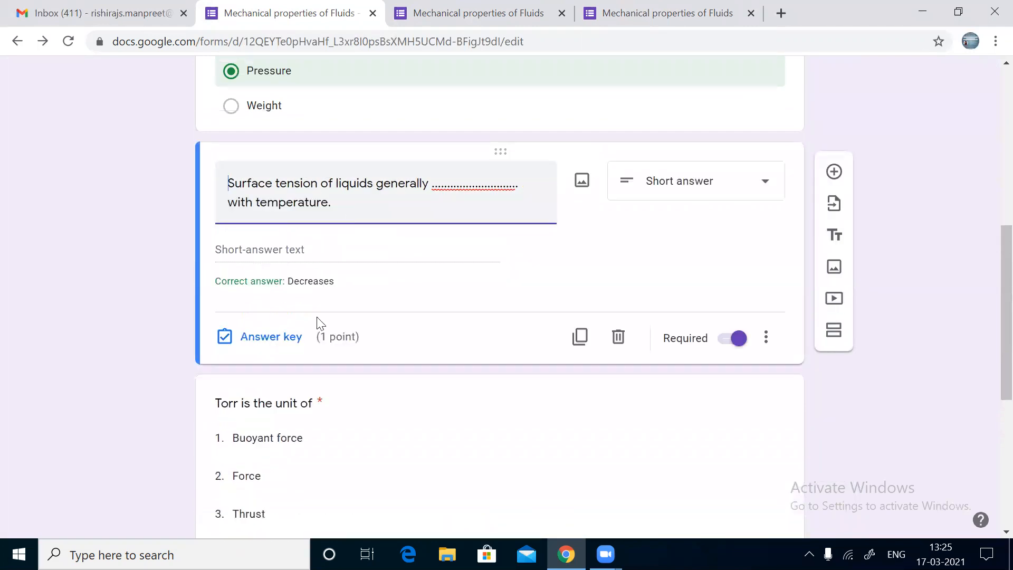
left_click(291, 343)
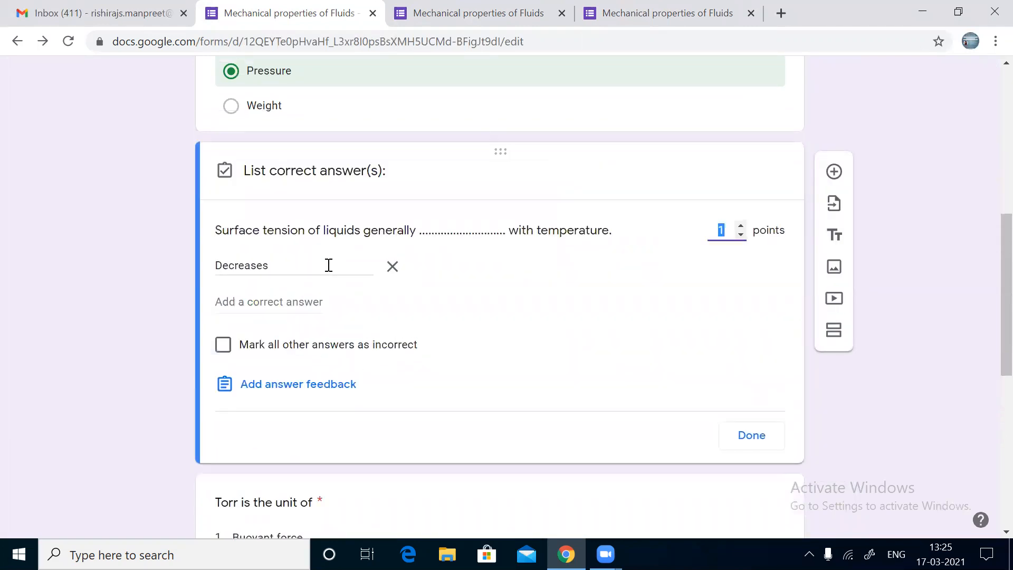
double_click(328, 265)
type("D")
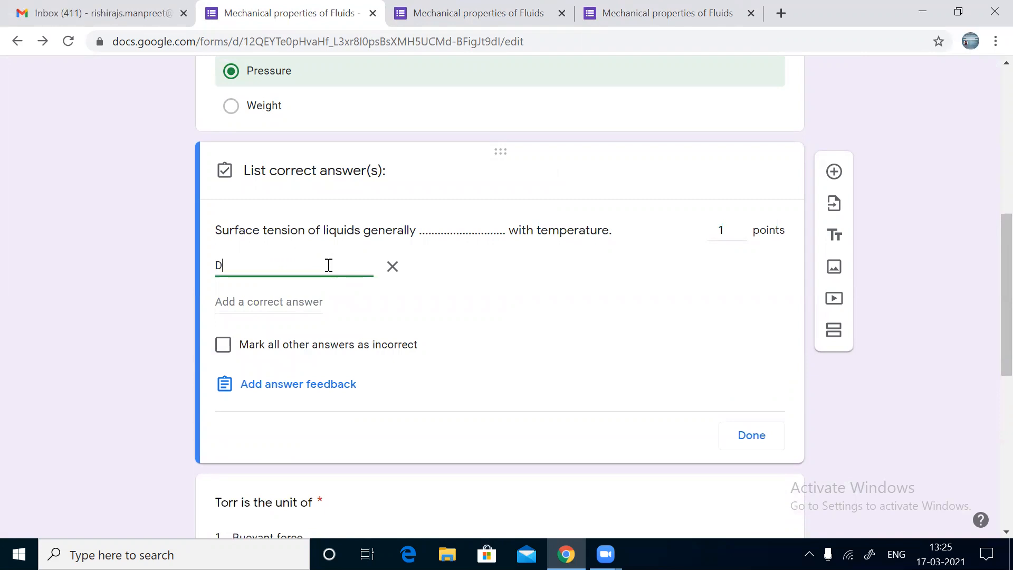
type("ECREASES")
left_click(744, 446)
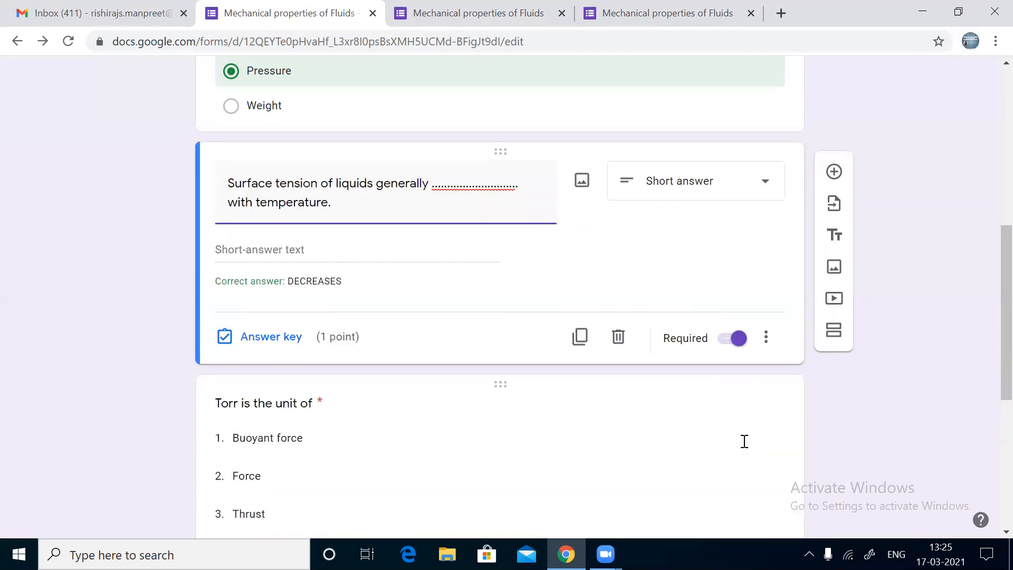
Step: Close the two duplicate form tabs and return to the Gmail inbox
scroll(744, 441, "up", 7)
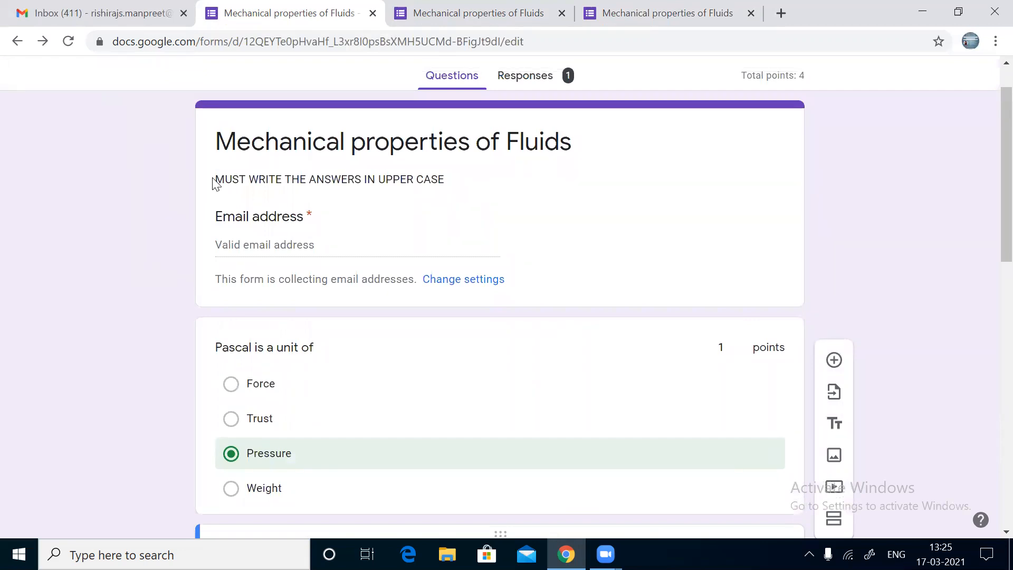
triple_click(275, 177)
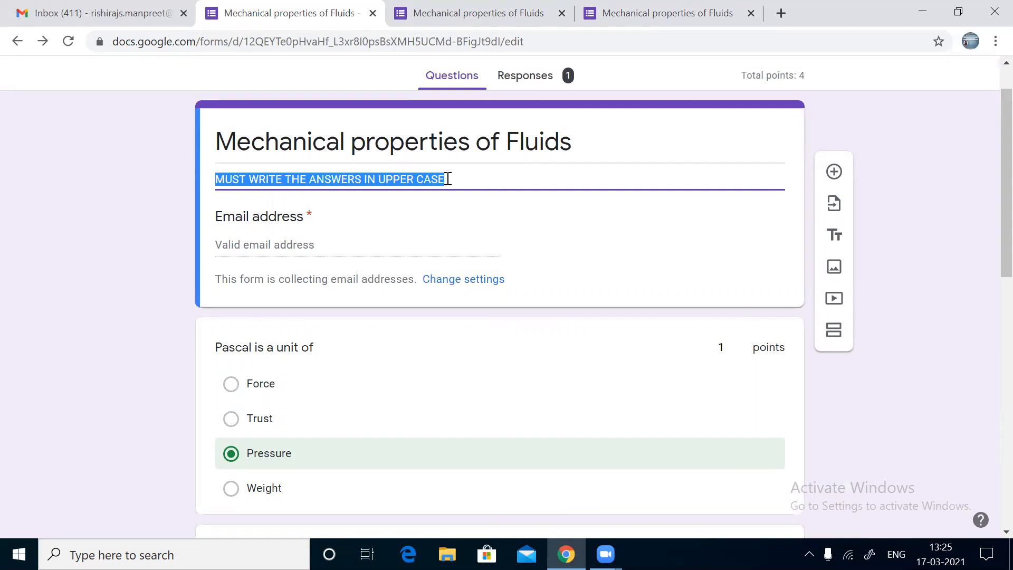
left_click(751, 15)
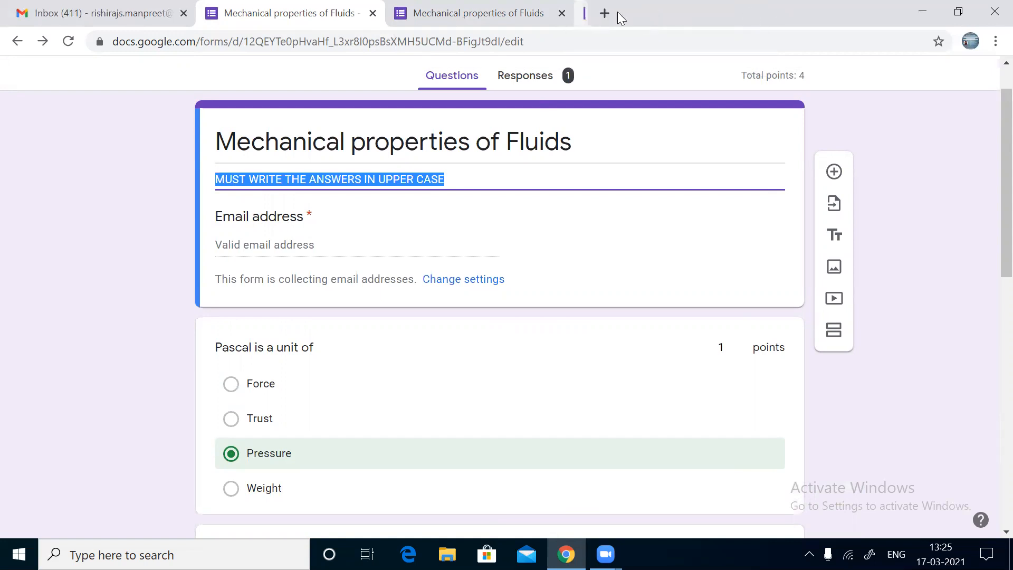
left_click(563, 13)
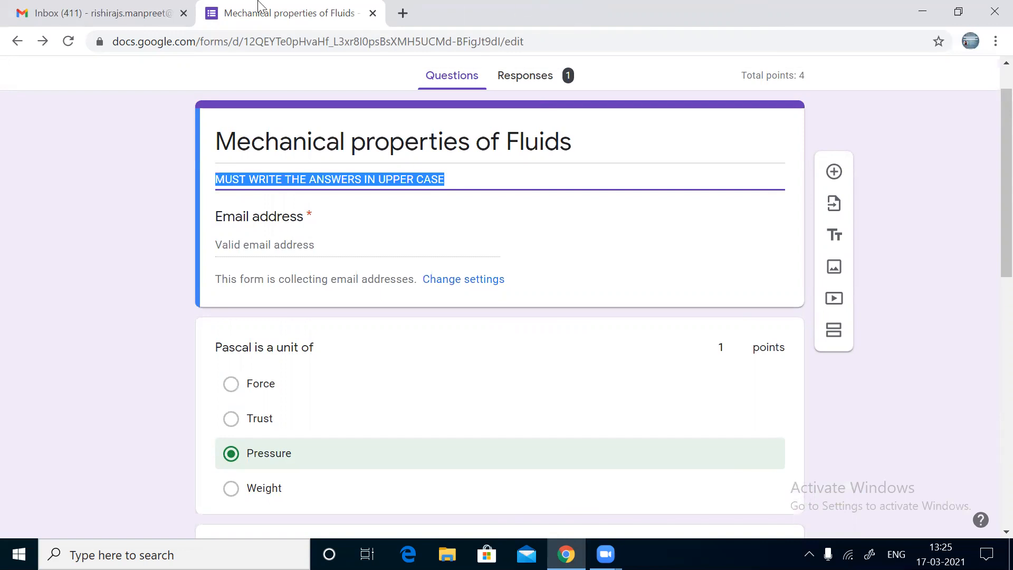
left_click(138, 7)
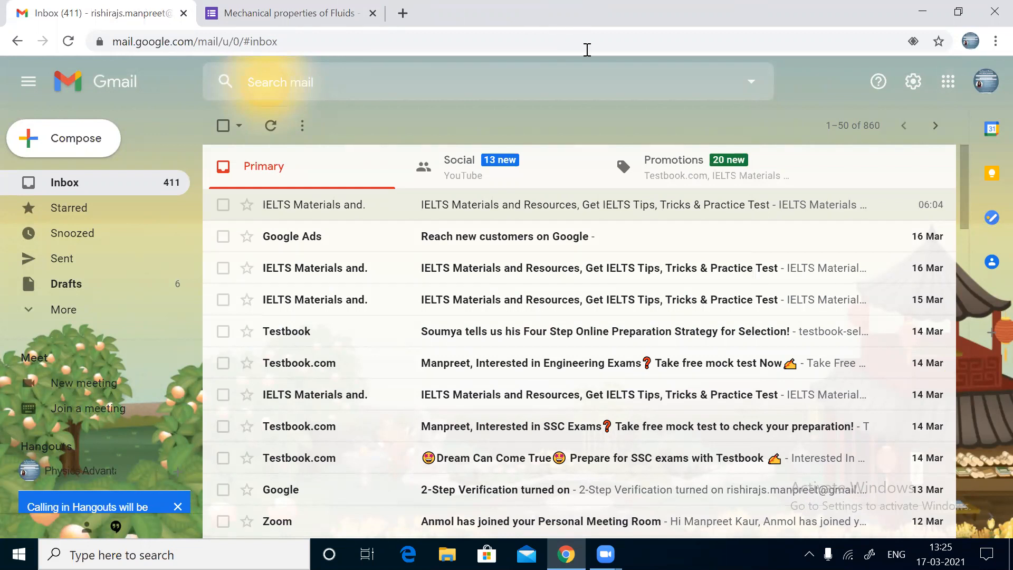
Step: Launch Google Classroom from Gmail's Google apps grid
left_click(942, 93)
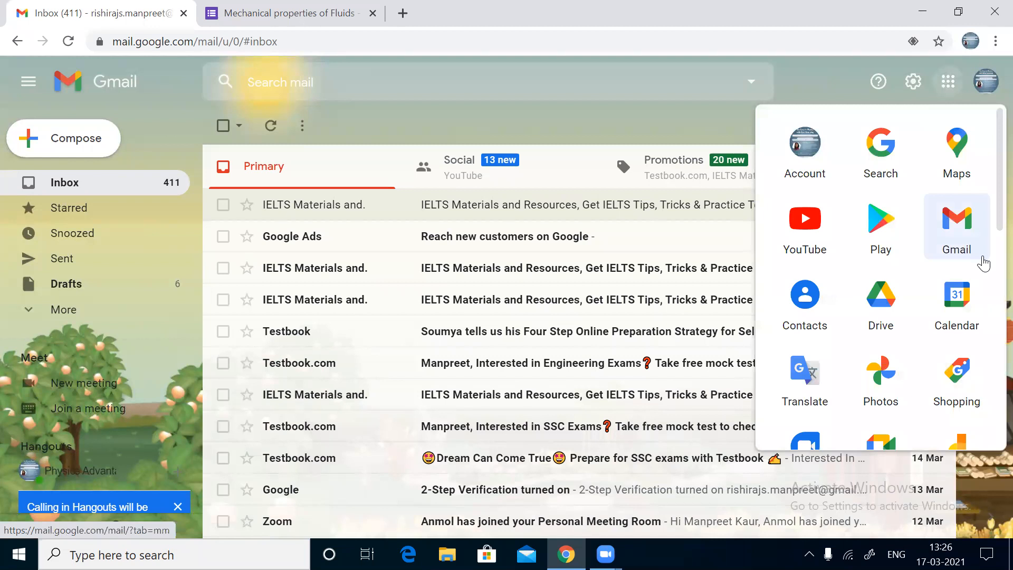
scroll(984, 262, "down", 8)
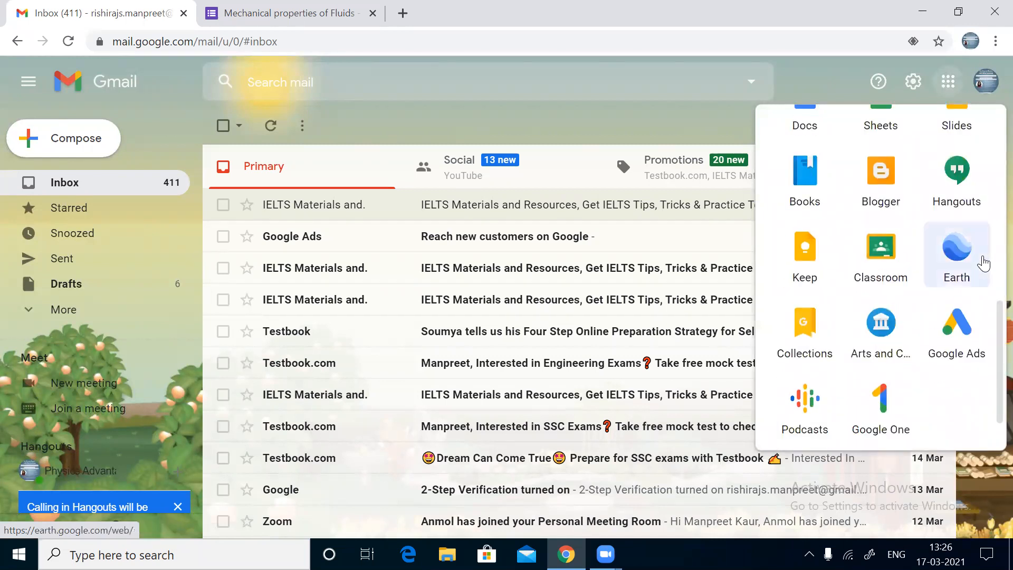
left_click(875, 273)
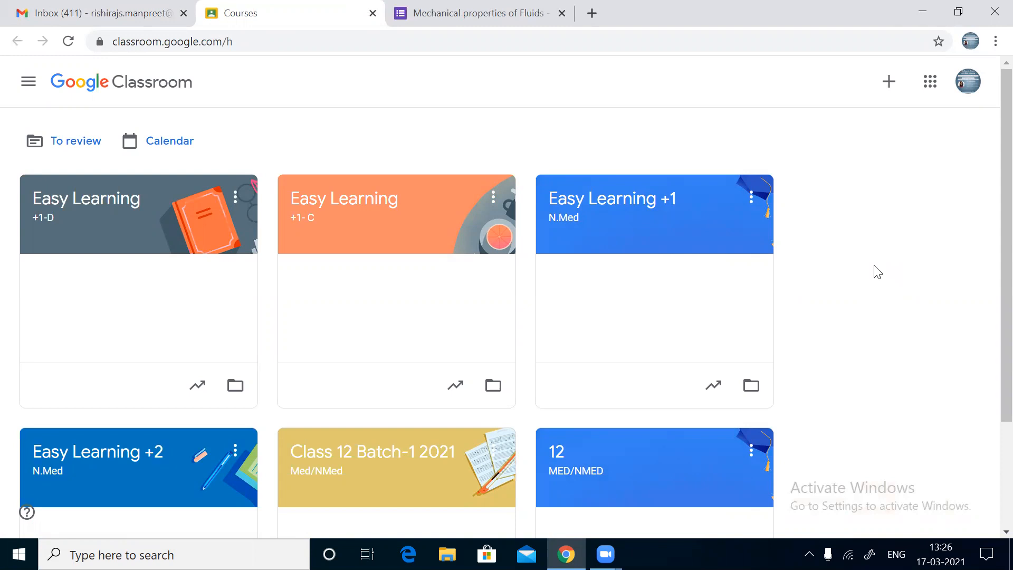
Step: Create a new quiz assignment under Classwork in the Easy Learning +1-C class
left_click(308, 202)
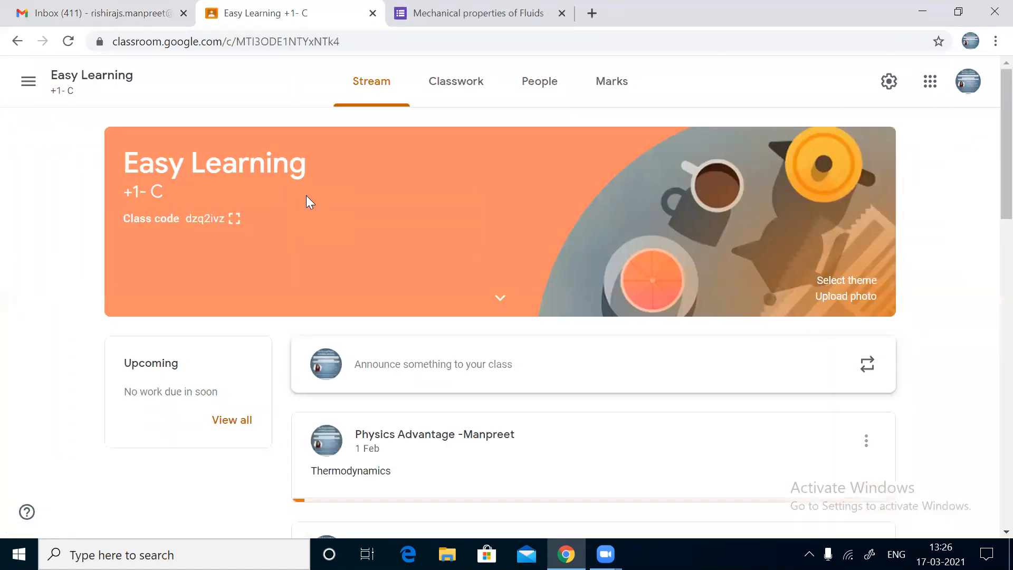
left_click(466, 81)
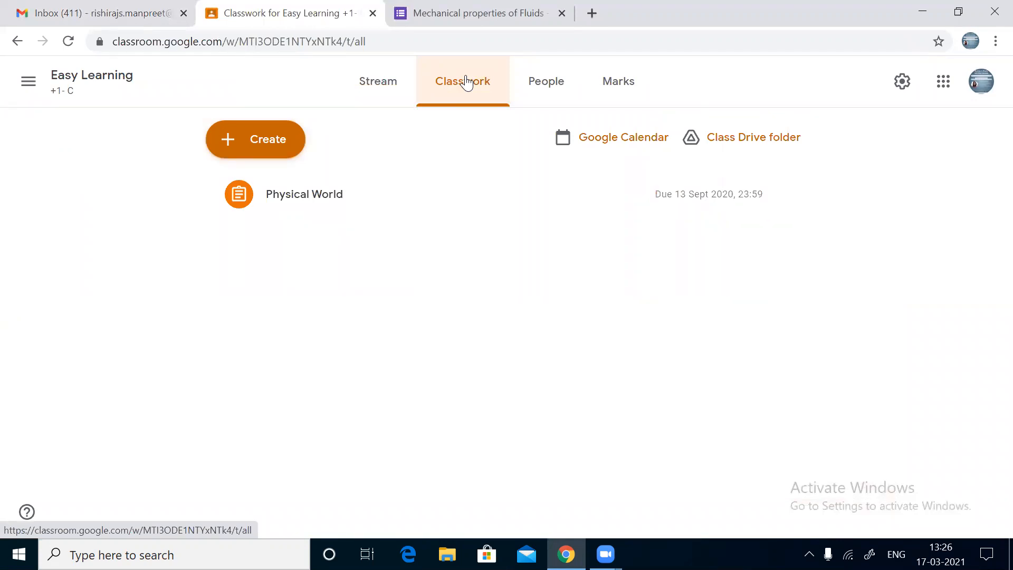
left_click(254, 142)
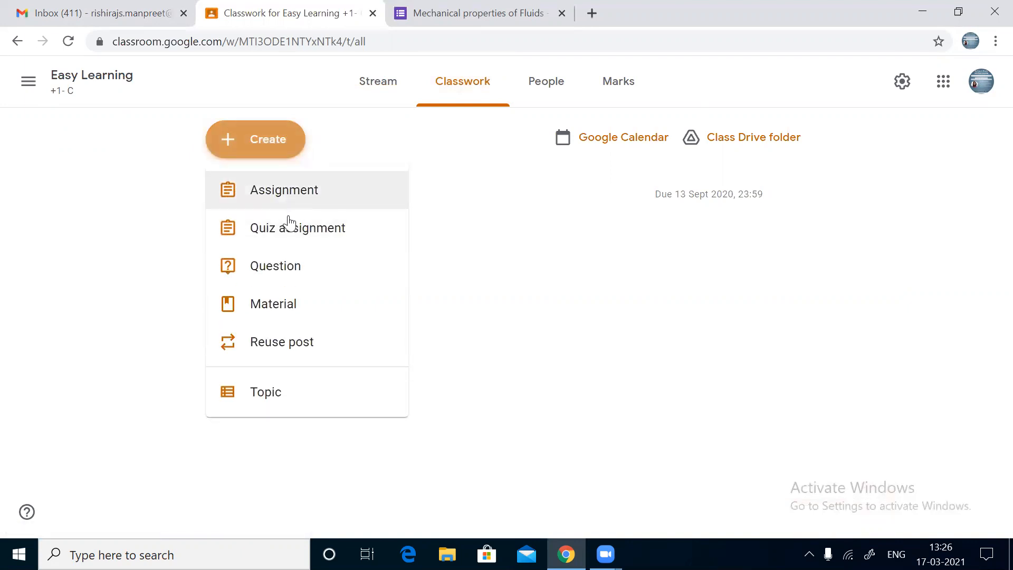
left_click(289, 227)
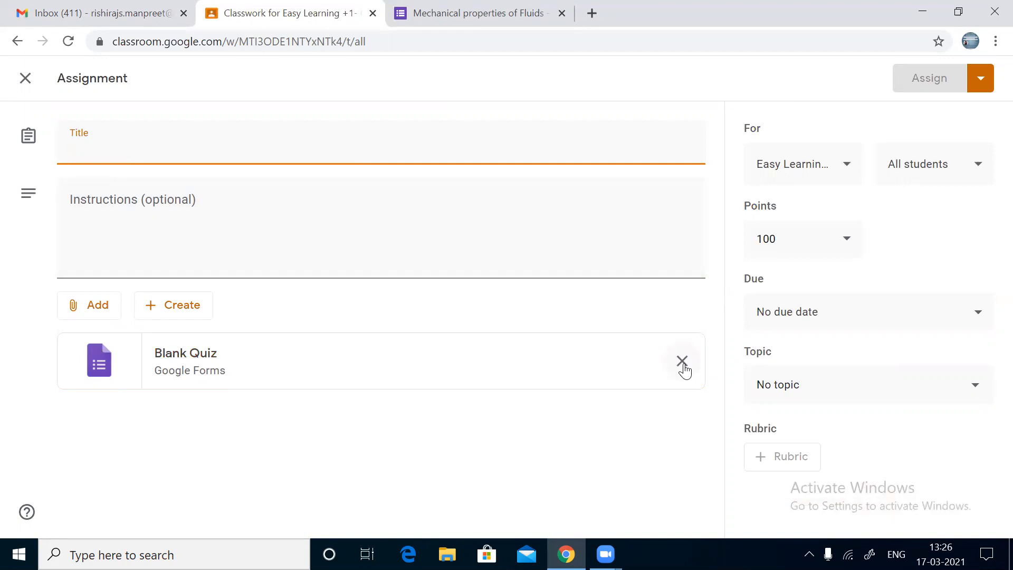
Step: Remove the Blank Quiz attachment and title the assignment 'Mechanical Properties of Fluids'
left_click(682, 362)
left_click(210, 143)
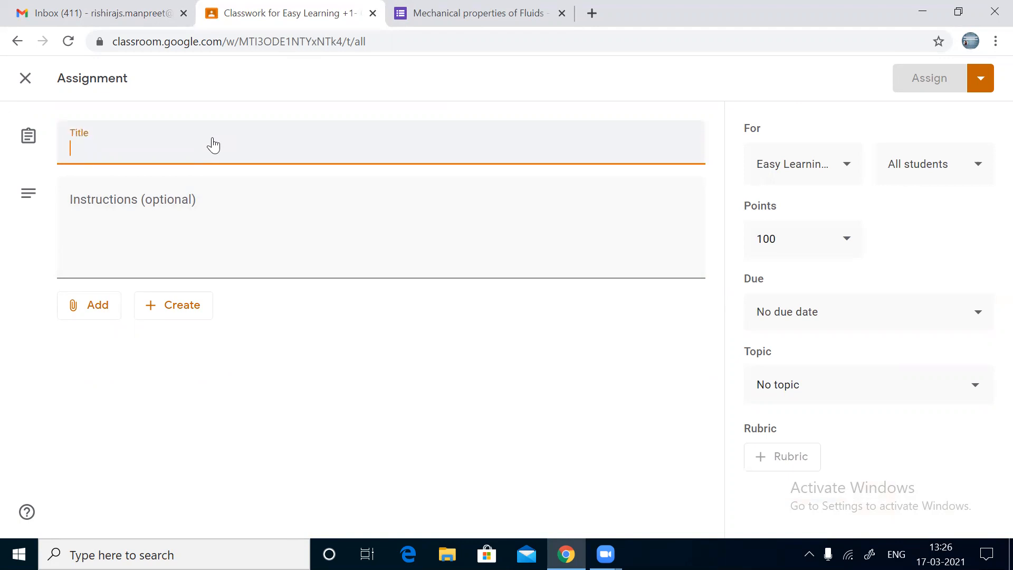
type("Mechanic")
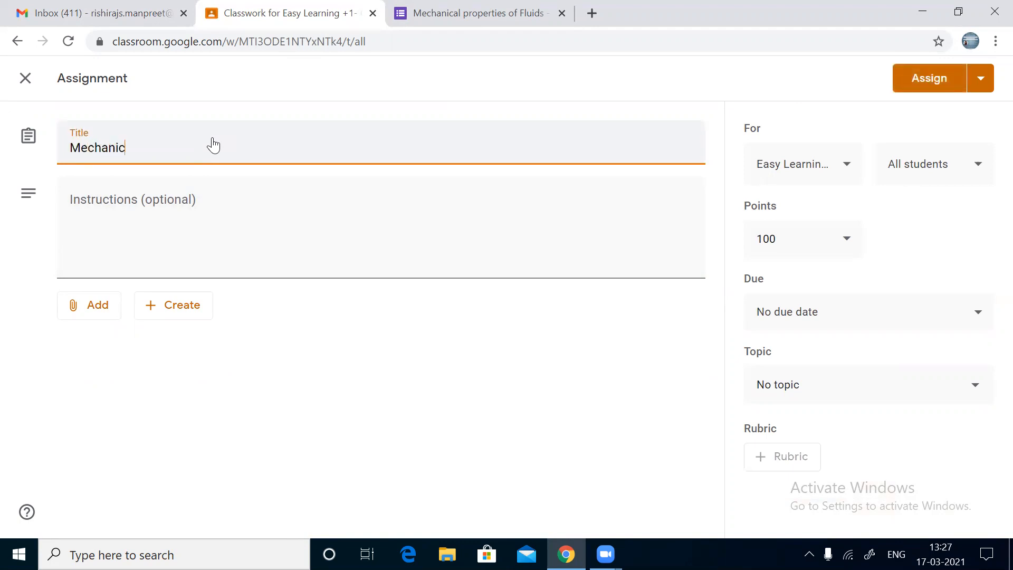
type("al Properties of Fluiss")
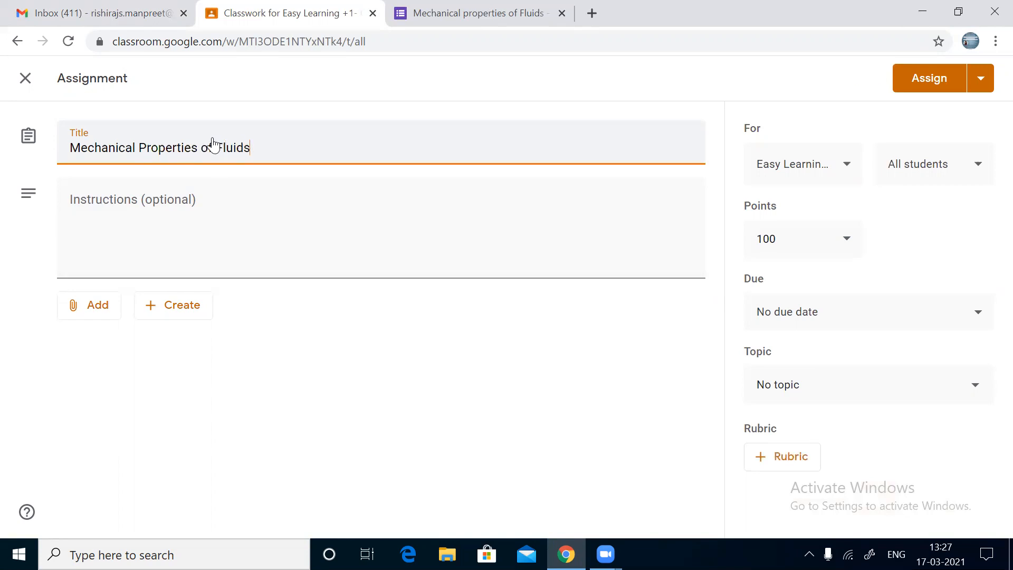
Step: Enter the instructions 'Record your responses in UPPER CASE only'
left_click(187, 216)
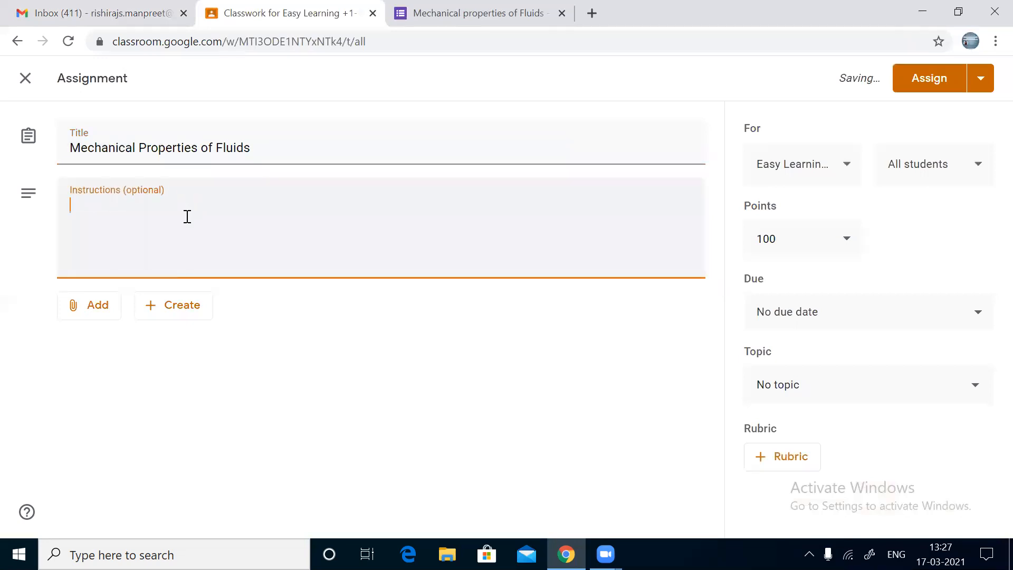
type("Recu")
key("BackSpace")
type("ord your")
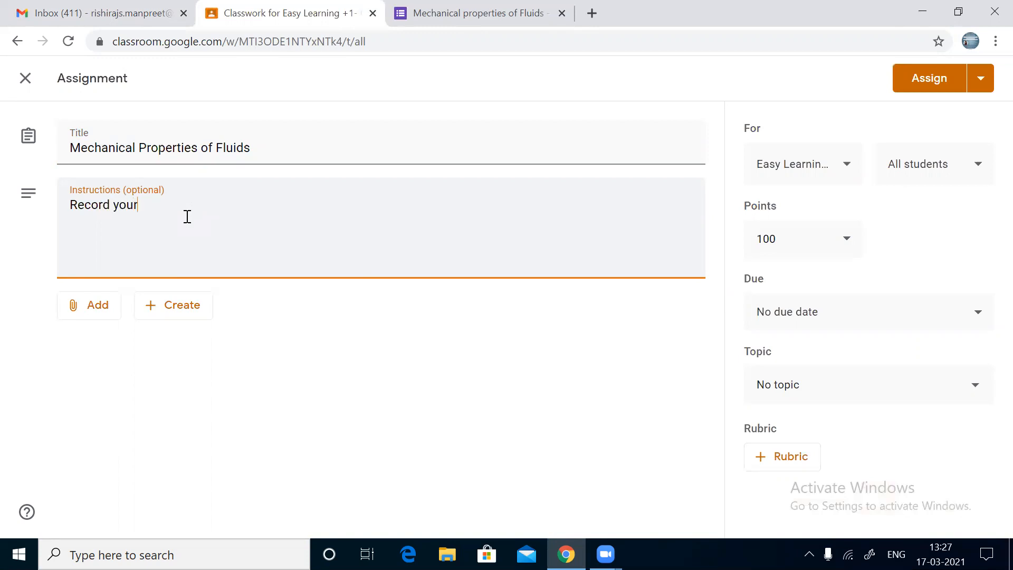
type(" responses in UPPER CASE")
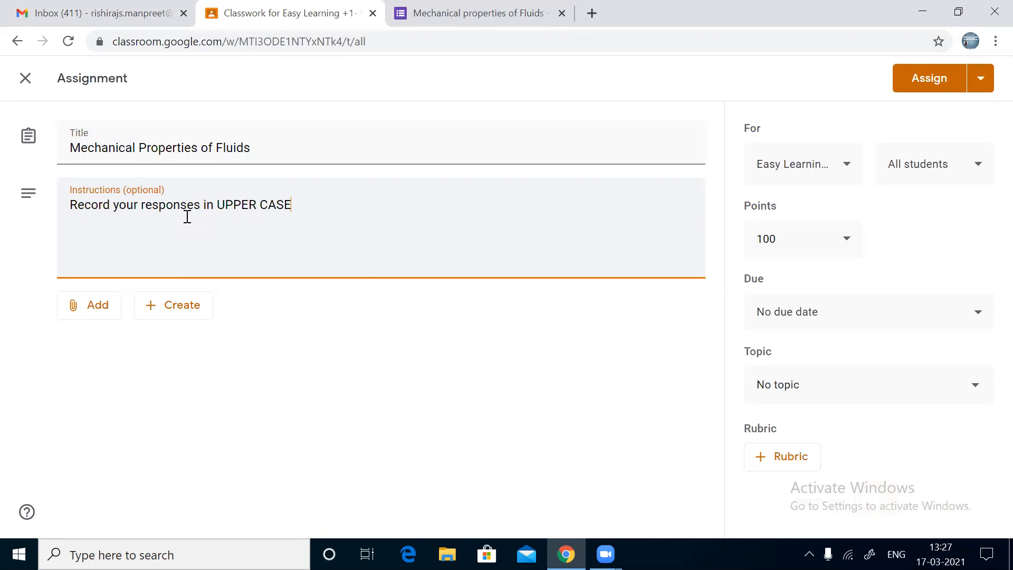
type(" only")
Step: Attach the 'Mechanical properties of Fluids' quiz form from Google Drive's Recent list
left_click(86, 311)
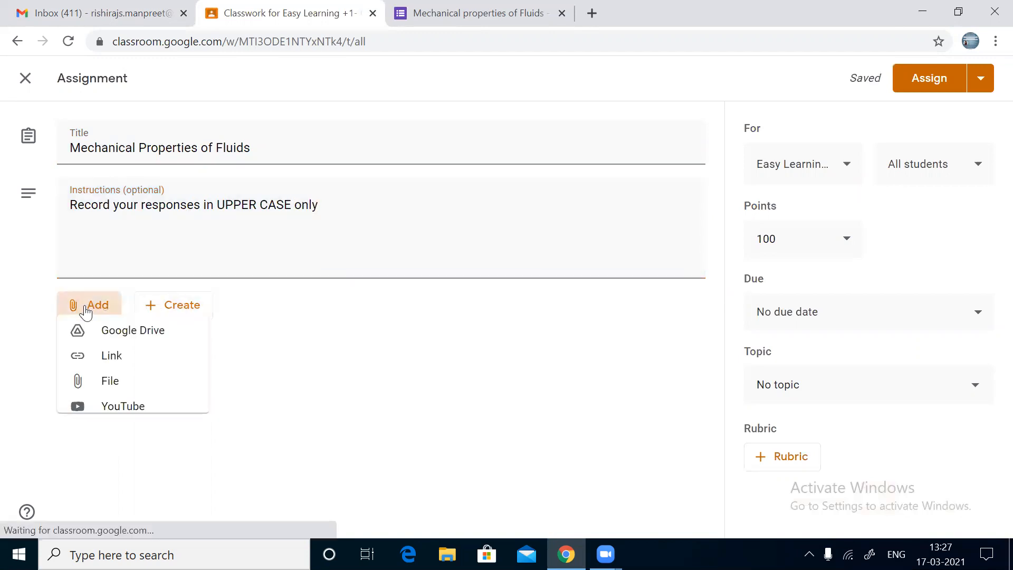
left_click(100, 340)
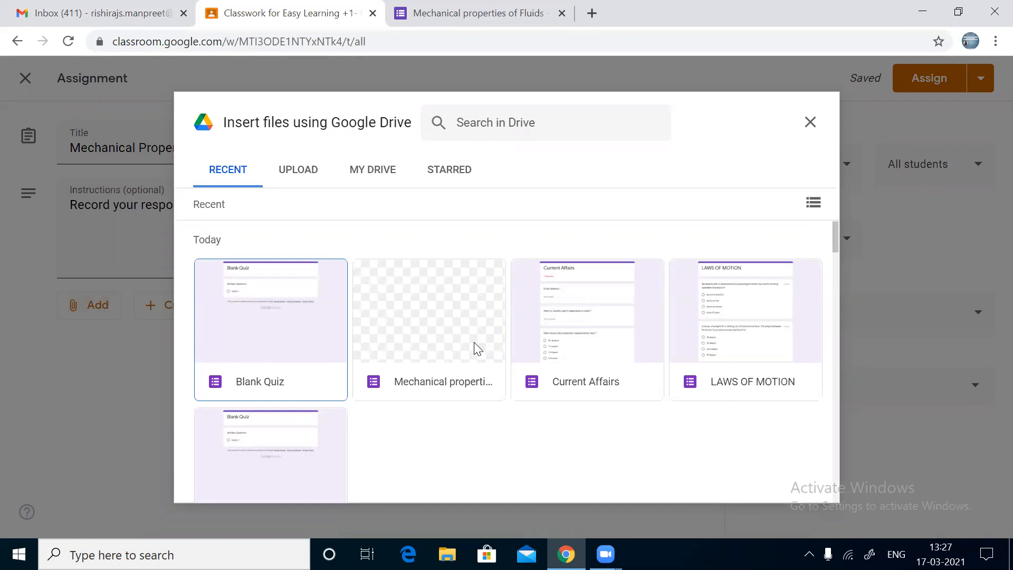
left_click(474, 343)
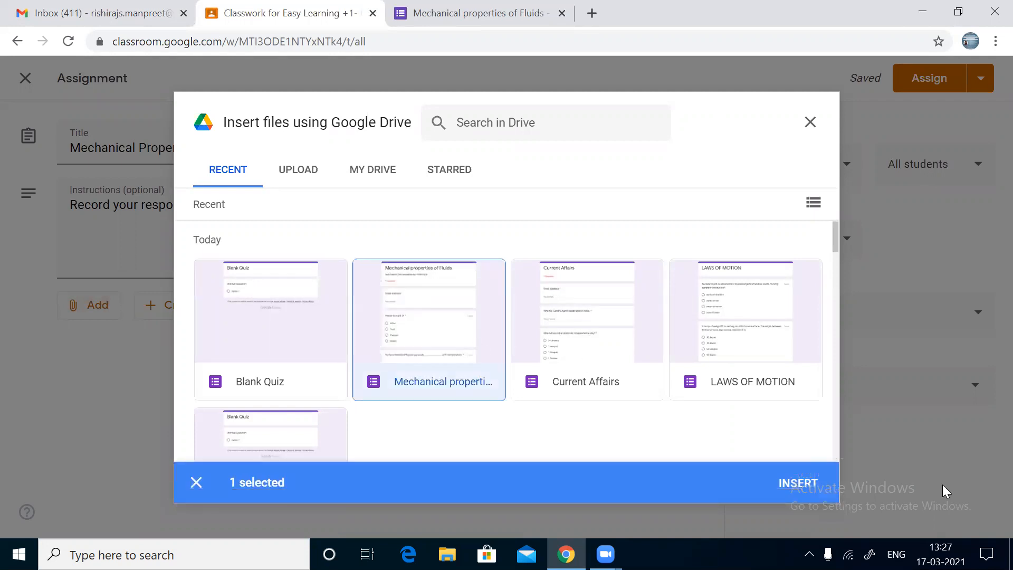
left_click(791, 483)
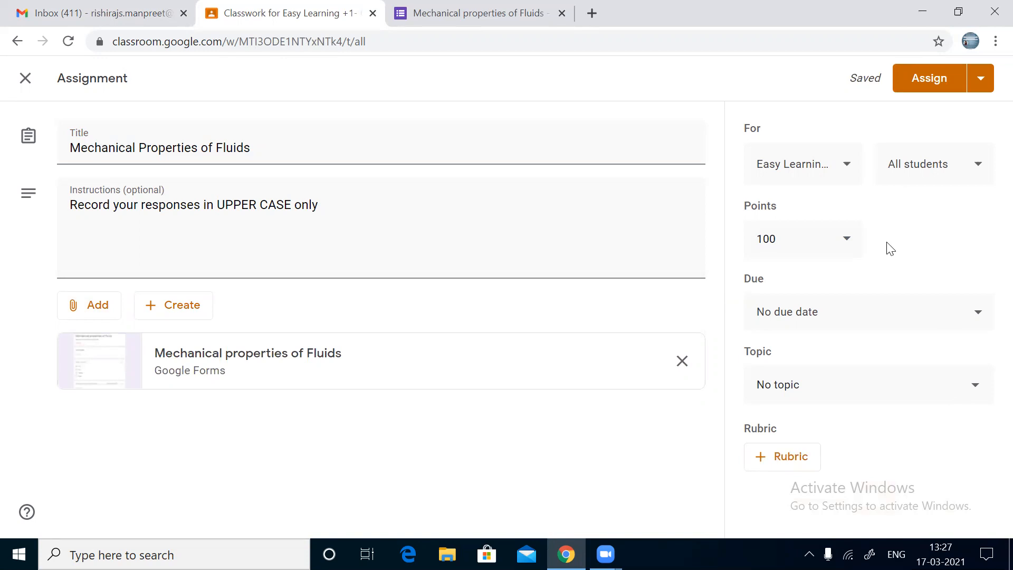
Step: Confirm the assignment targets this class and all students, leaving both unchanged
left_click(826, 172)
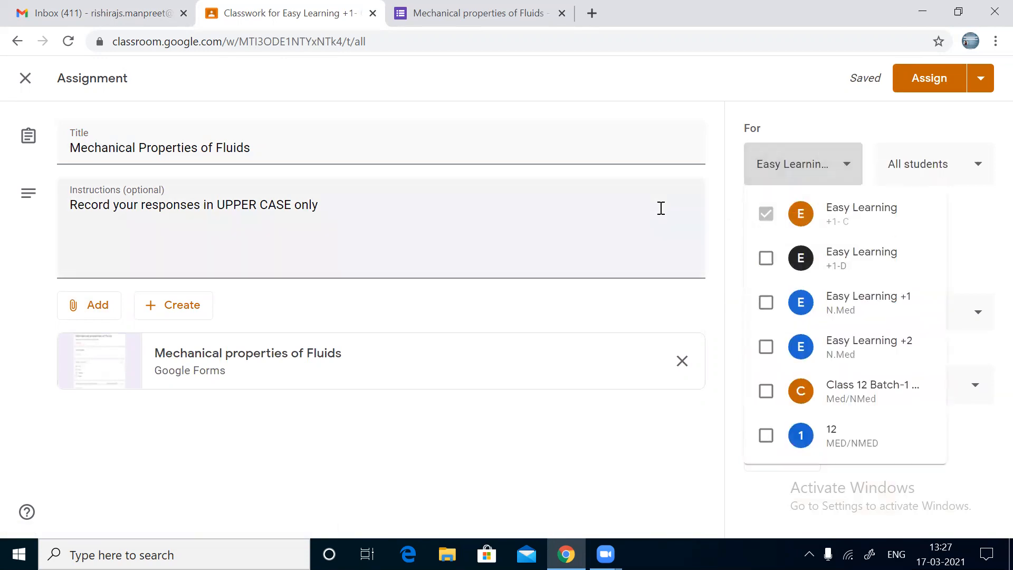
left_click(688, 98)
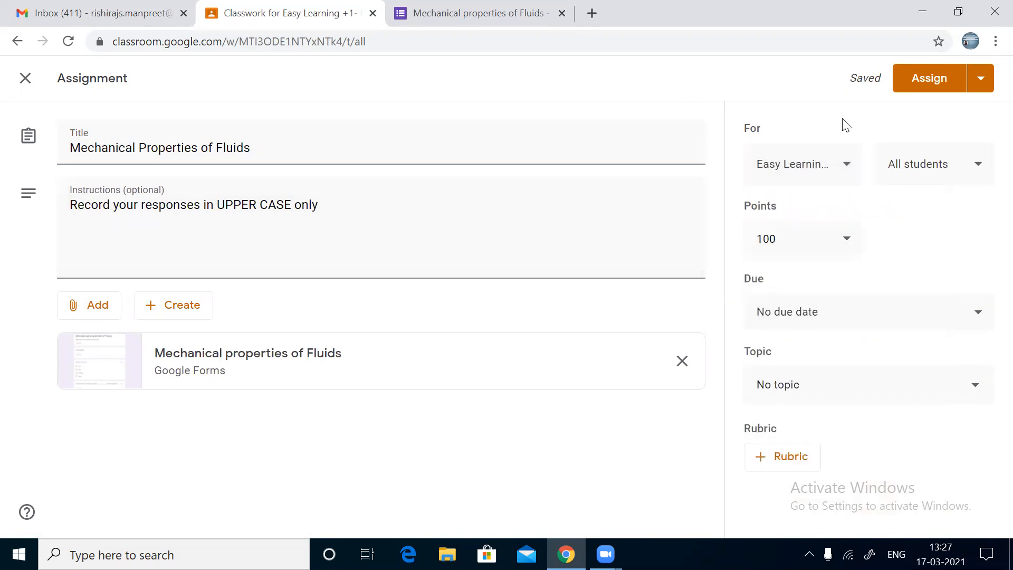
left_click(911, 161)
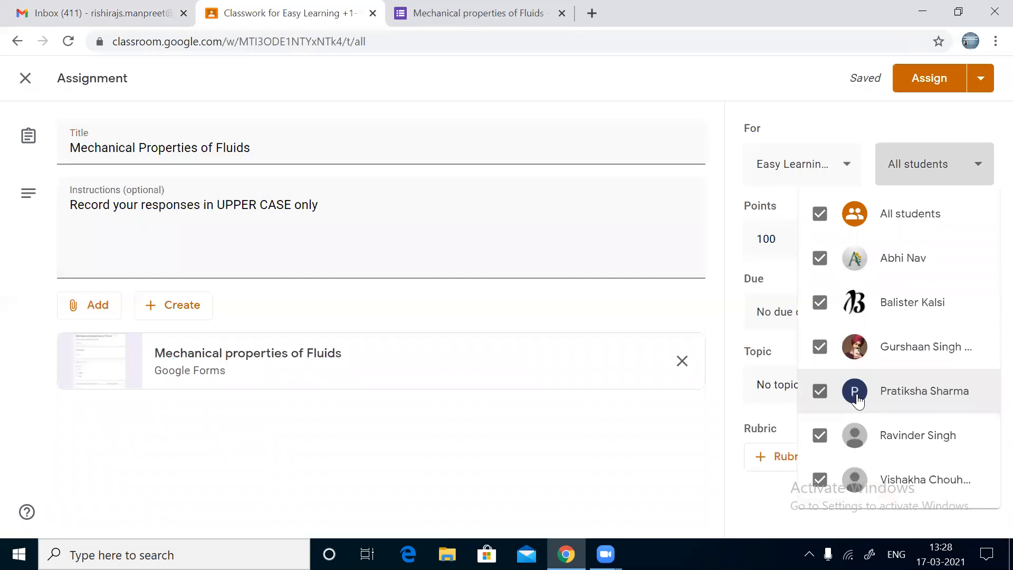
left_click(917, 165)
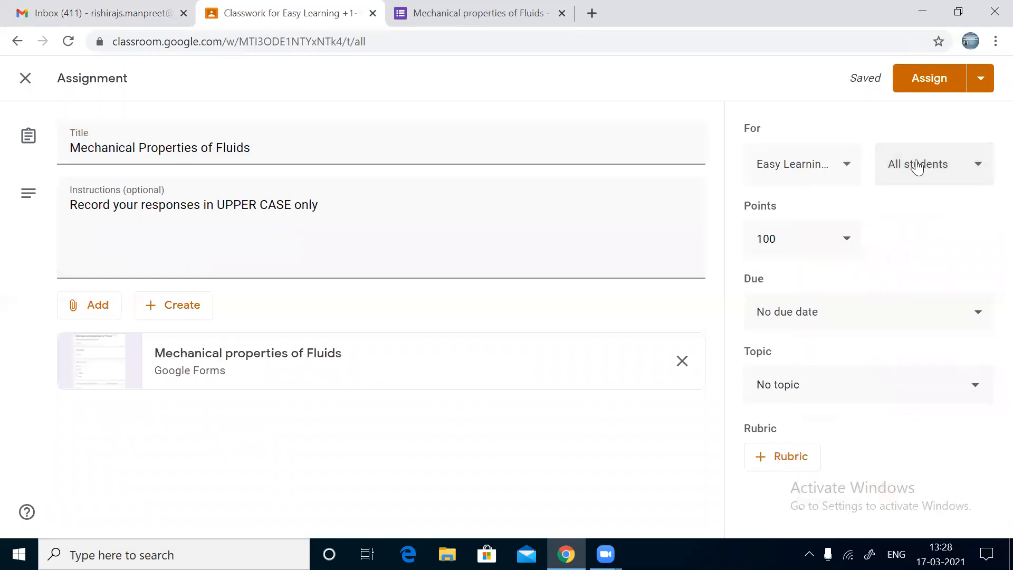
Step: Change the assignment's points from 100 to 4
left_click(802, 235)
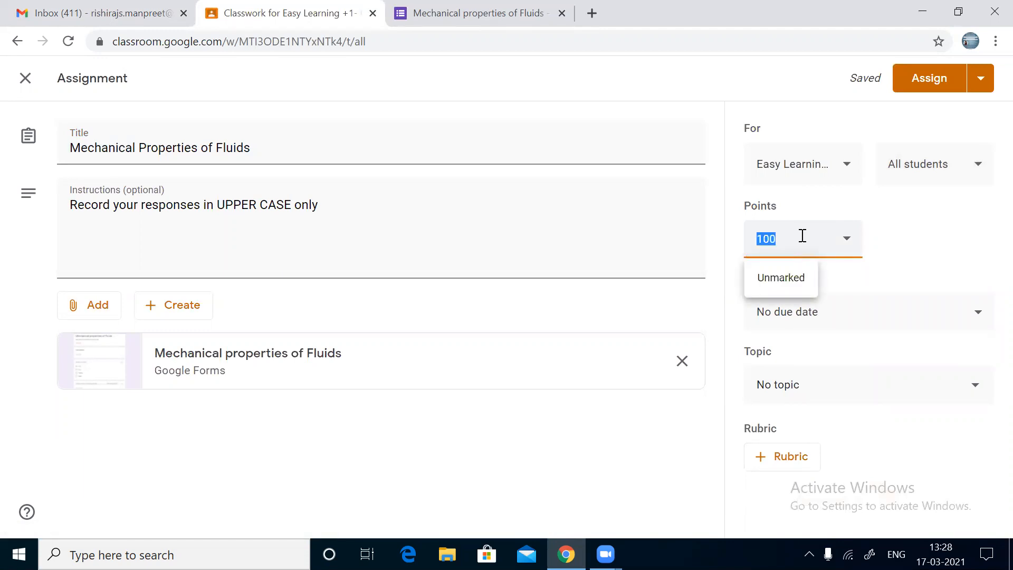
type("4")
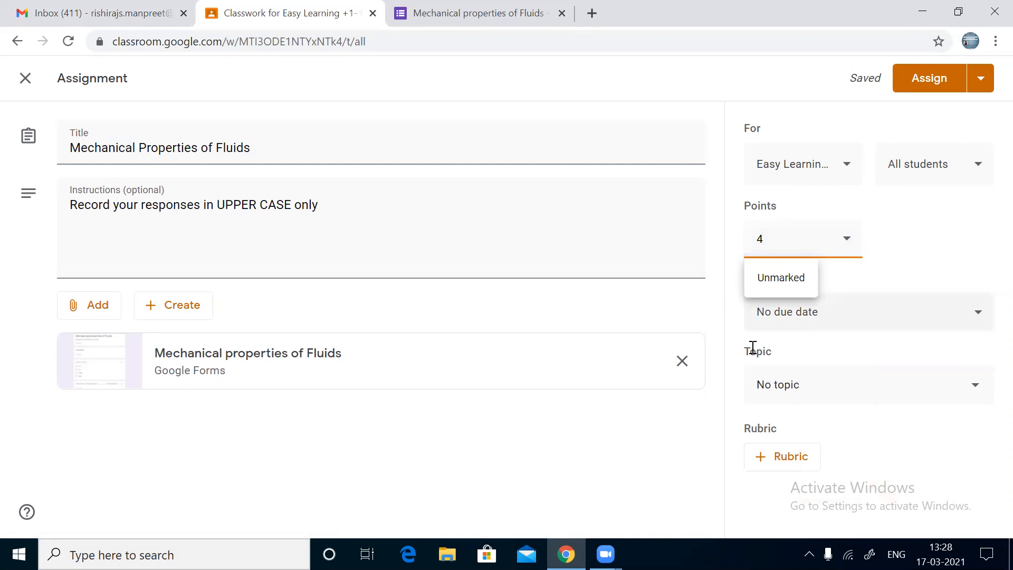
left_click(650, 483)
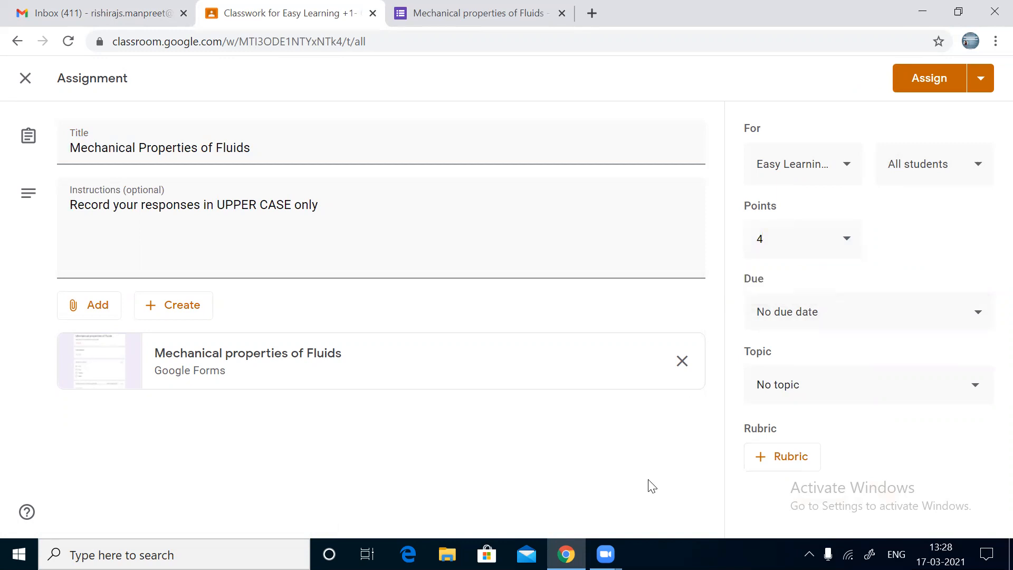
Step: Set the due date to Sat, 20 Mar with an initial due time of 11:00
left_click(892, 326)
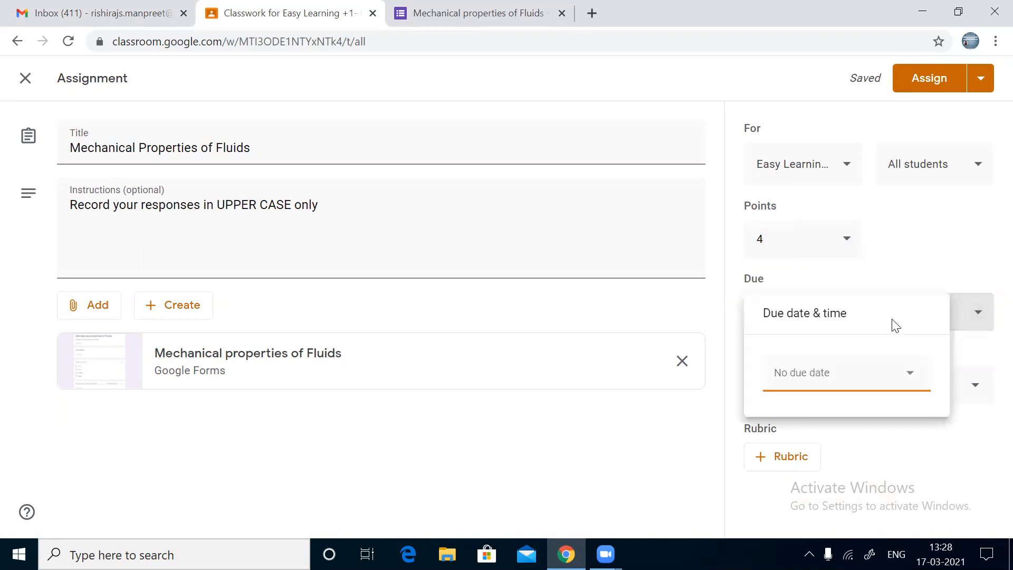
left_click(913, 379)
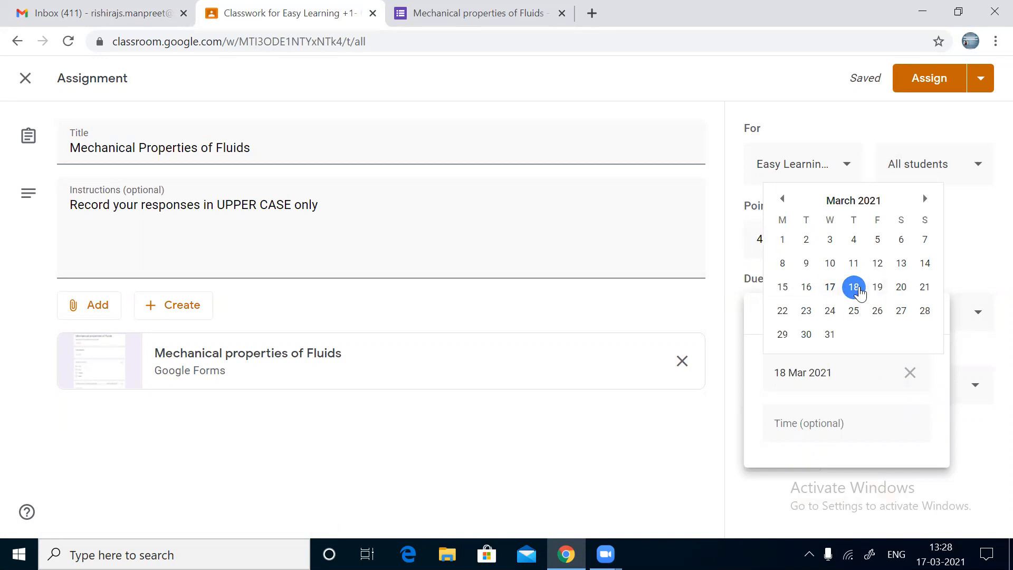
left_click(901, 288)
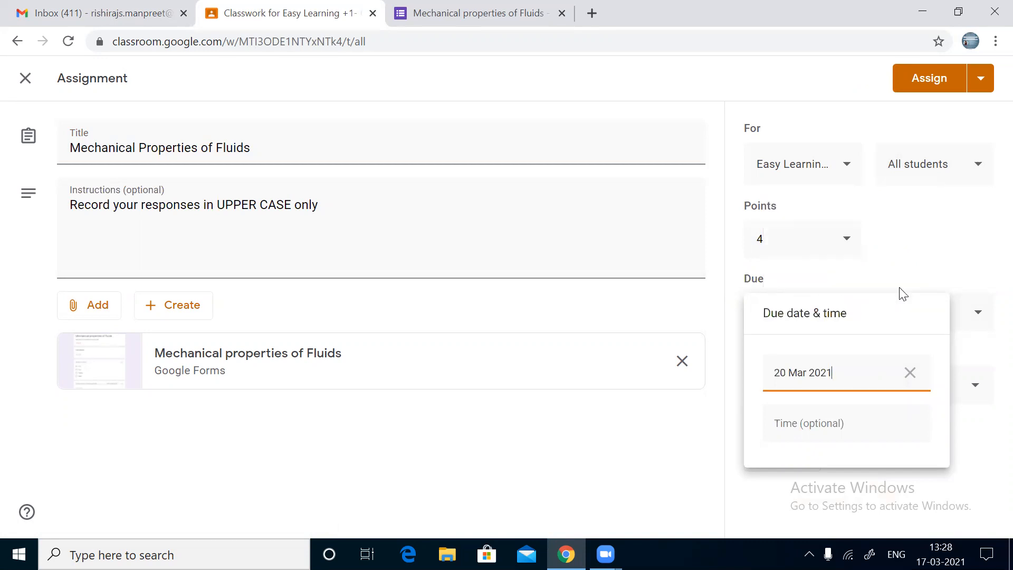
left_click(803, 422)
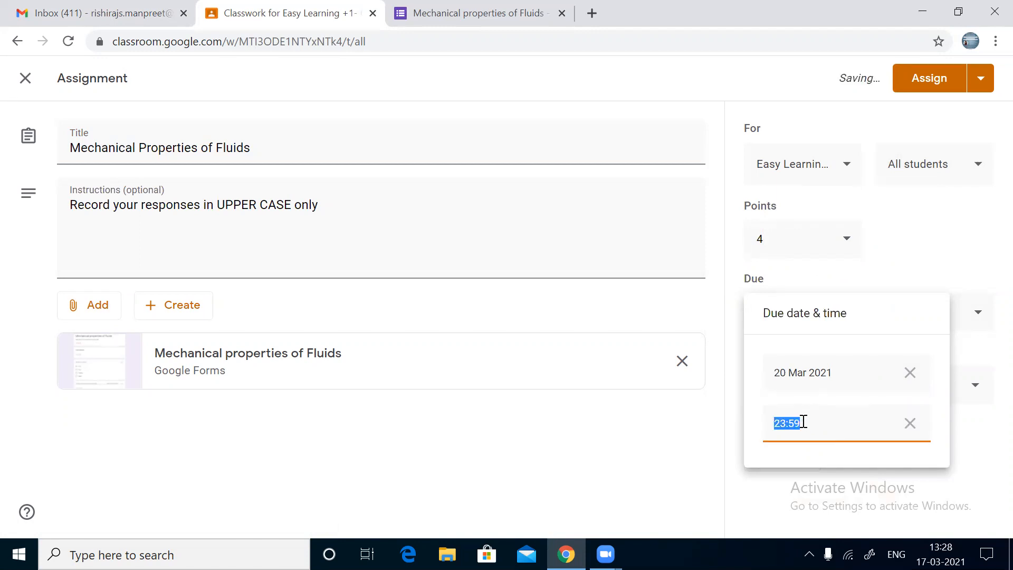
type("11:00")
left_click(691, 477)
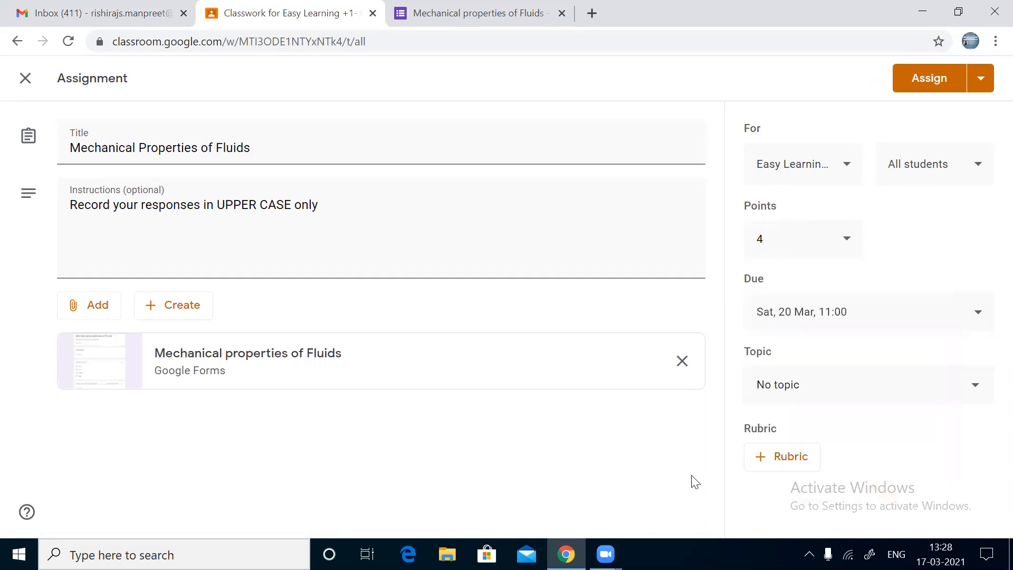
Step: Correct the due time, trying 00:00 before settling on 17:00
left_click(912, 311)
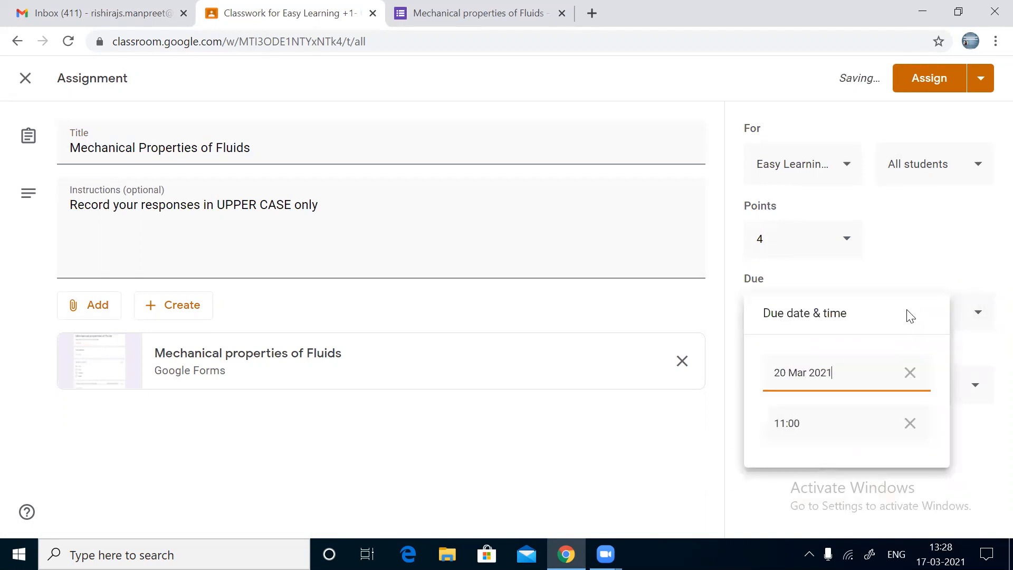
left_click(801, 425)
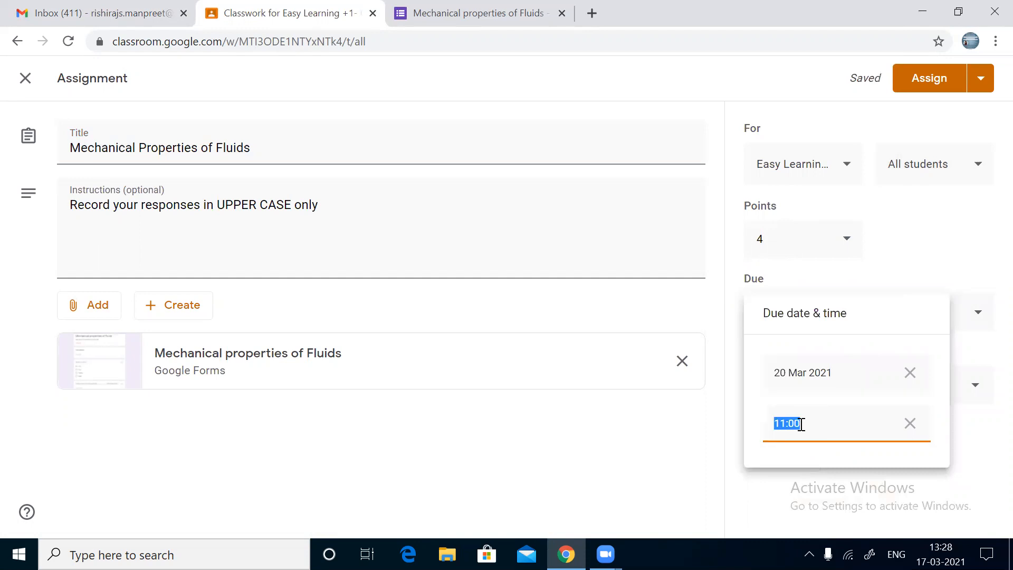
type("00:00")
left_click(670, 438)
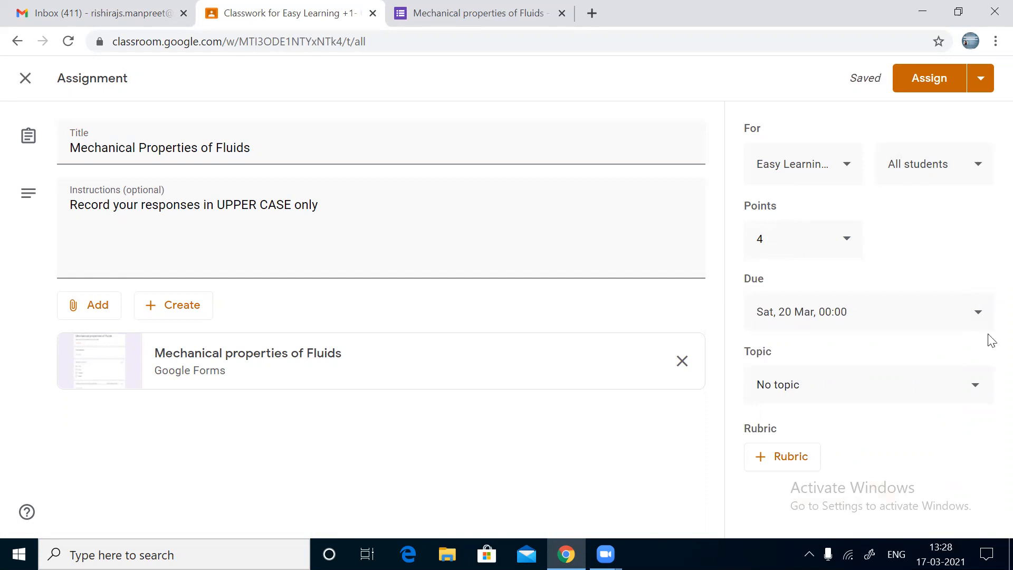
left_click(926, 308)
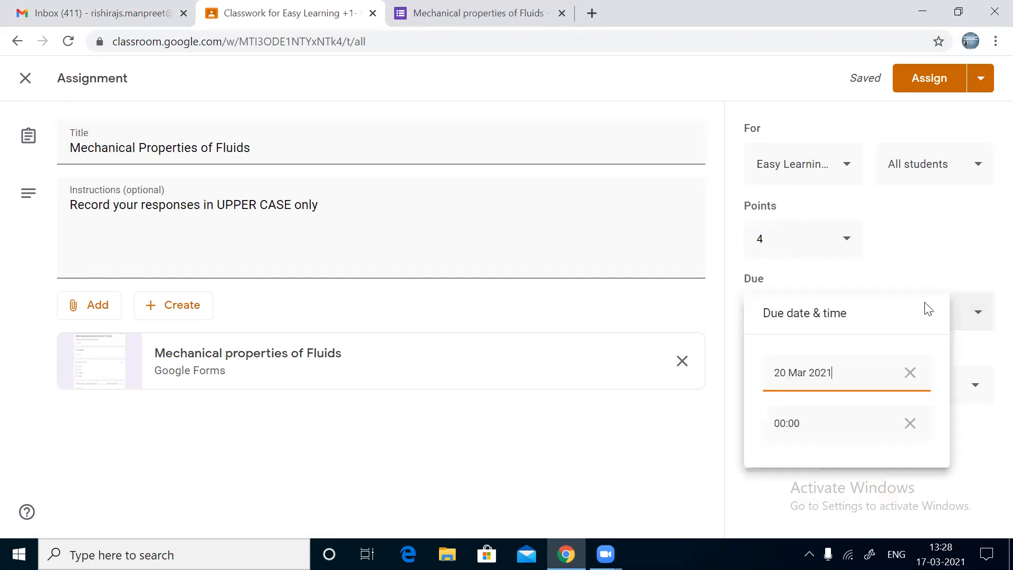
left_click(812, 432)
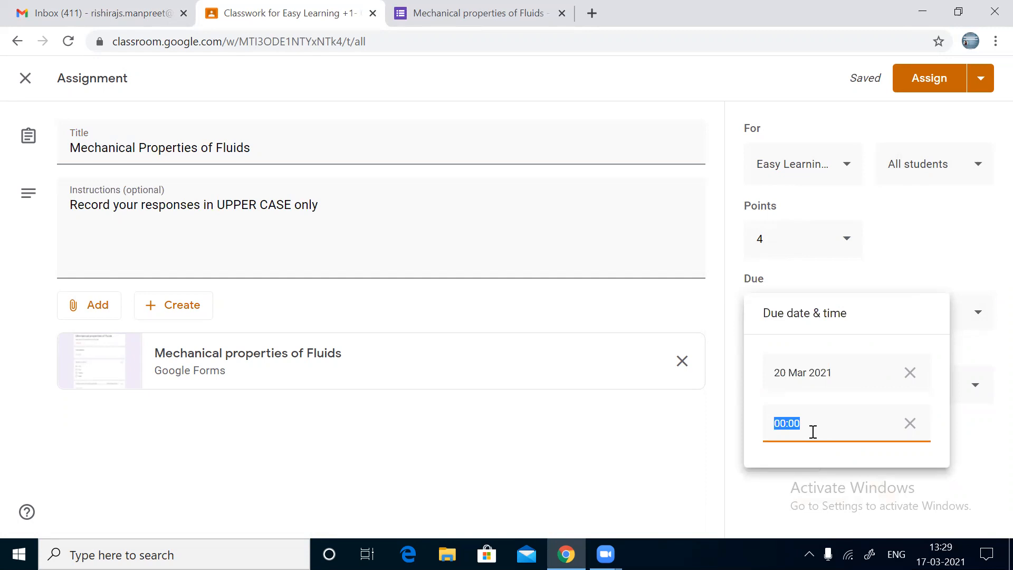
type("17:00")
left_click(534, 463)
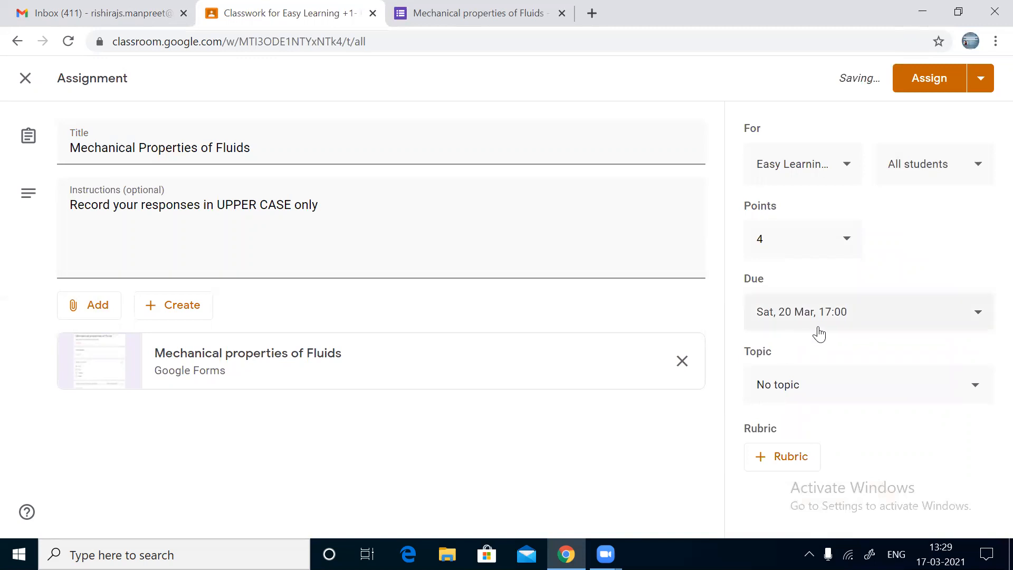
Step: Post the assignment with no topic, then return to the Gmail inbox
left_click(856, 392)
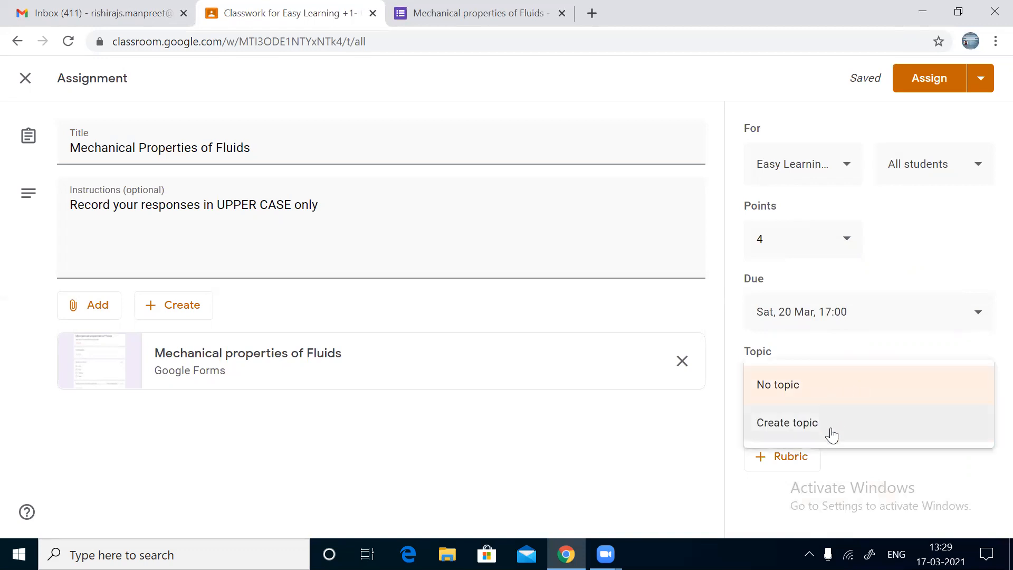
left_click(686, 440)
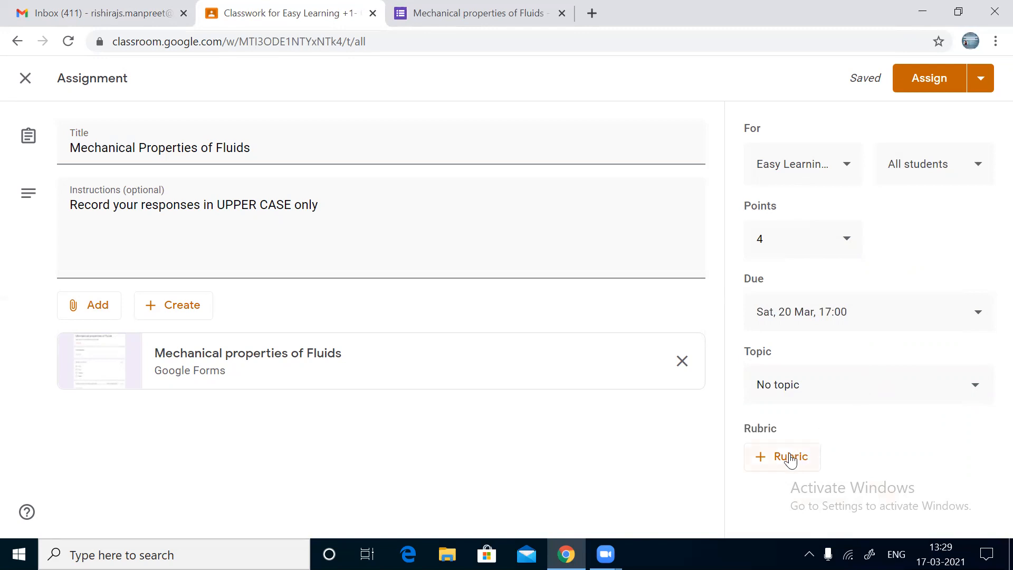
left_click(905, 85)
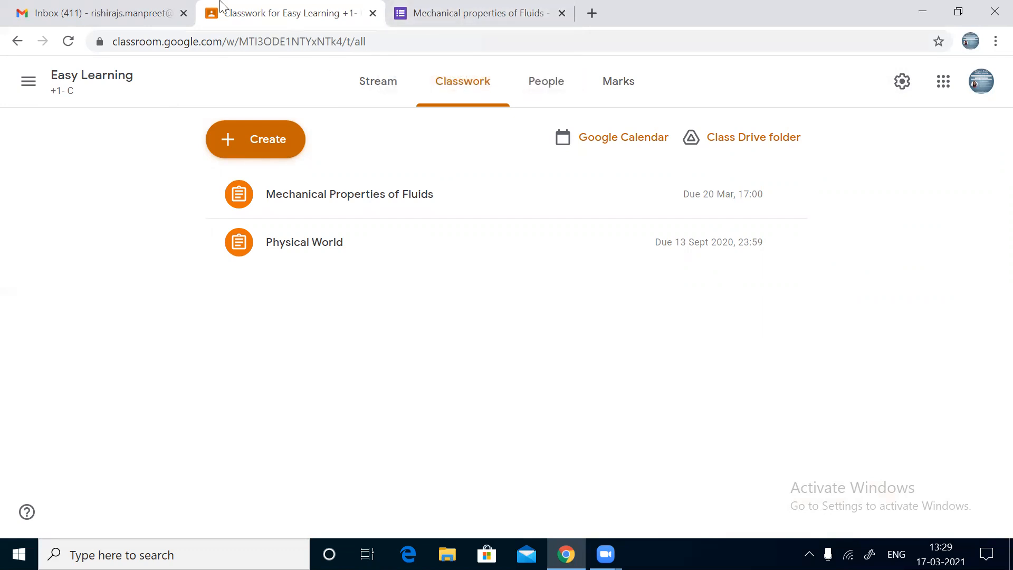
left_click(145, 7)
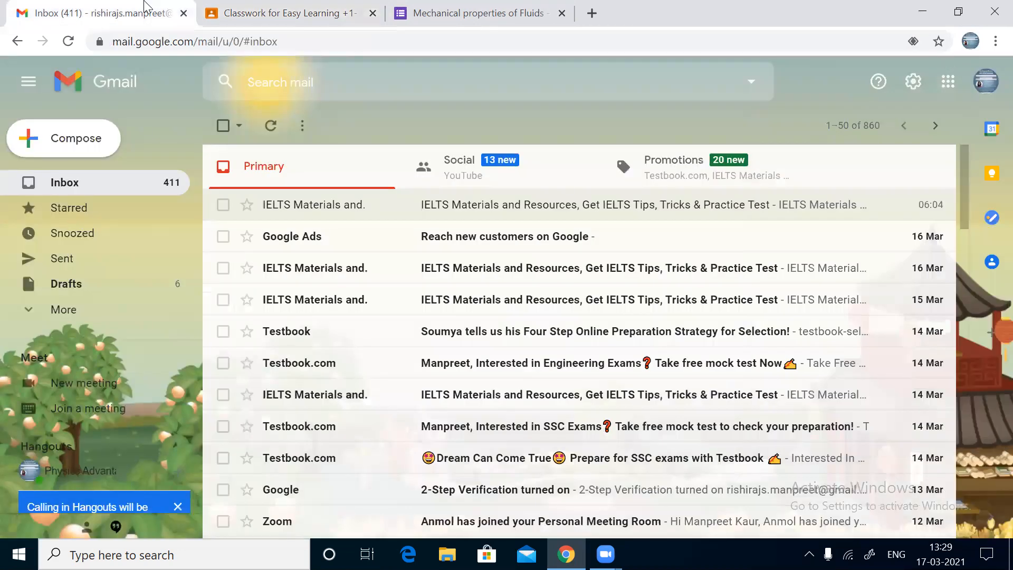